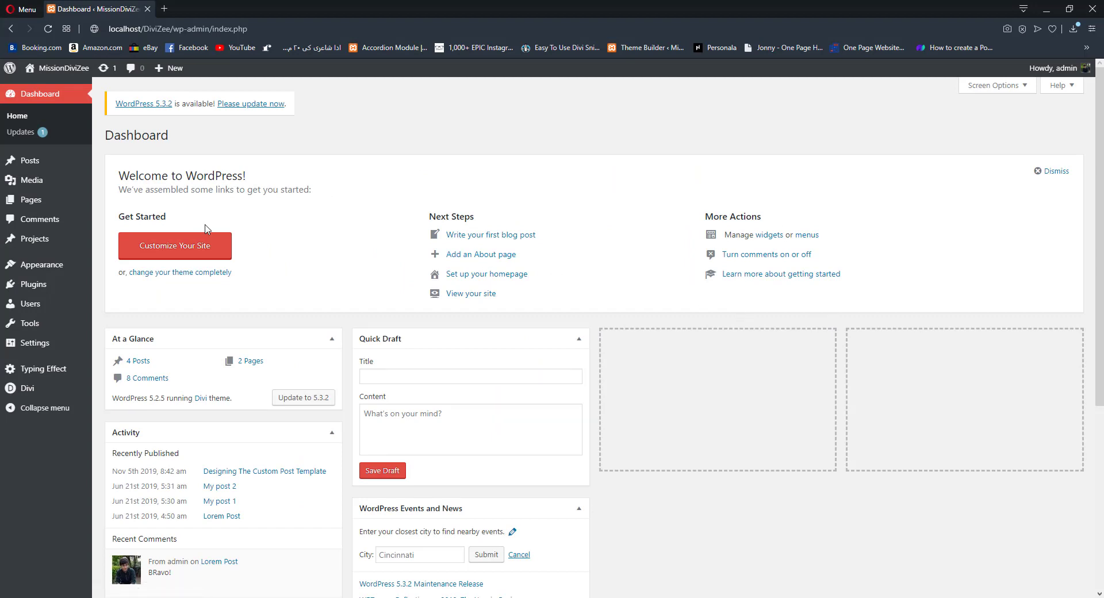
# - Create and publish a new page titled 'Welcome 2020', then launch it in the Divi Builder
pyautogui.moveTo(69, 199)
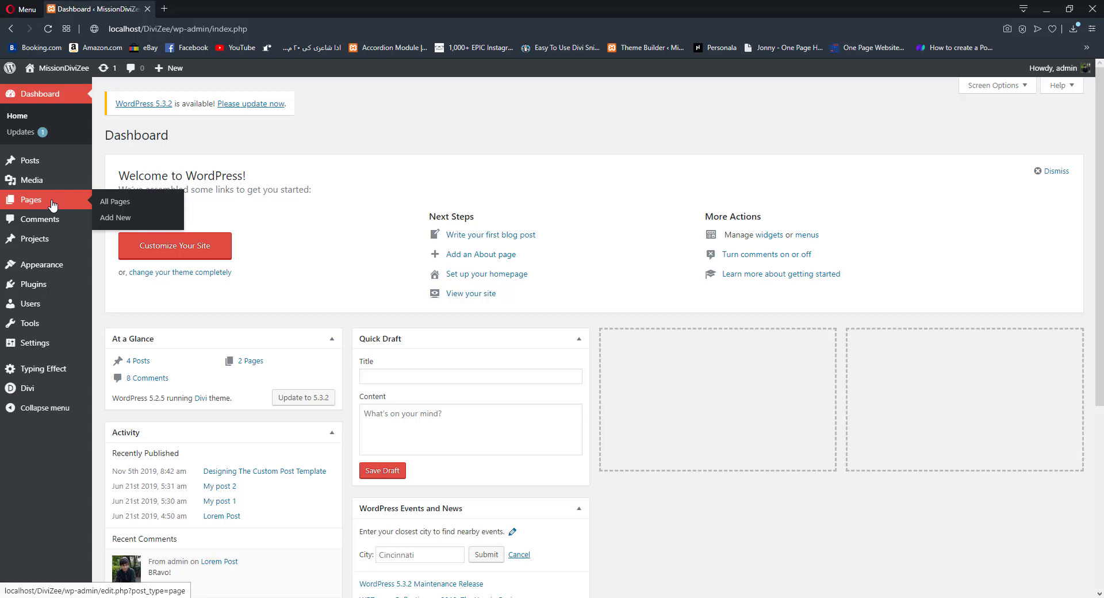
pyautogui.click(109, 219)
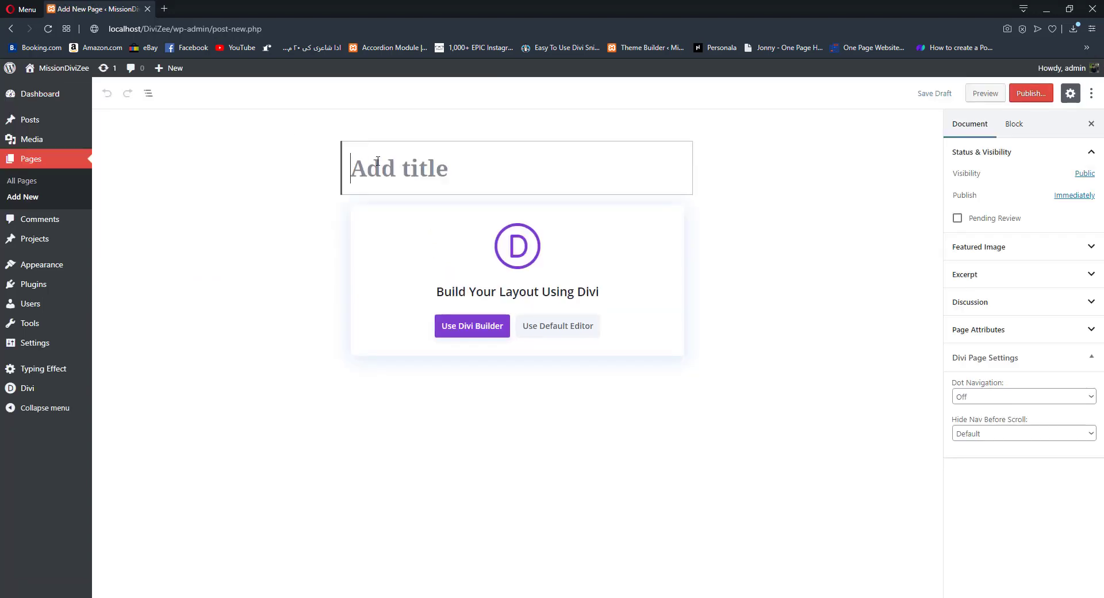
pyautogui.write('Welcome 2020')
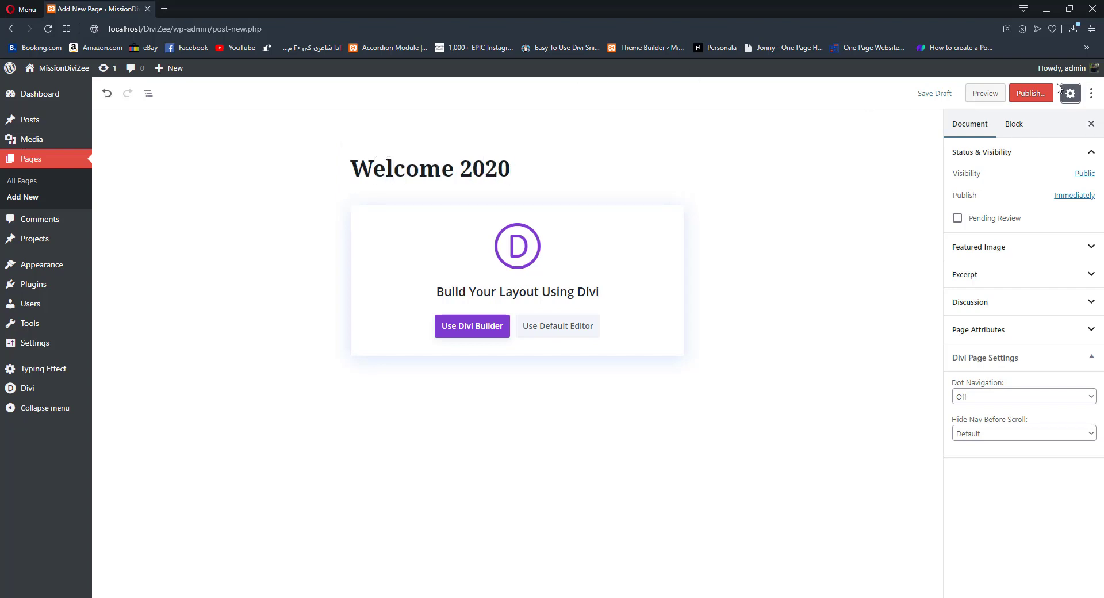
pyautogui.click(1030, 93)
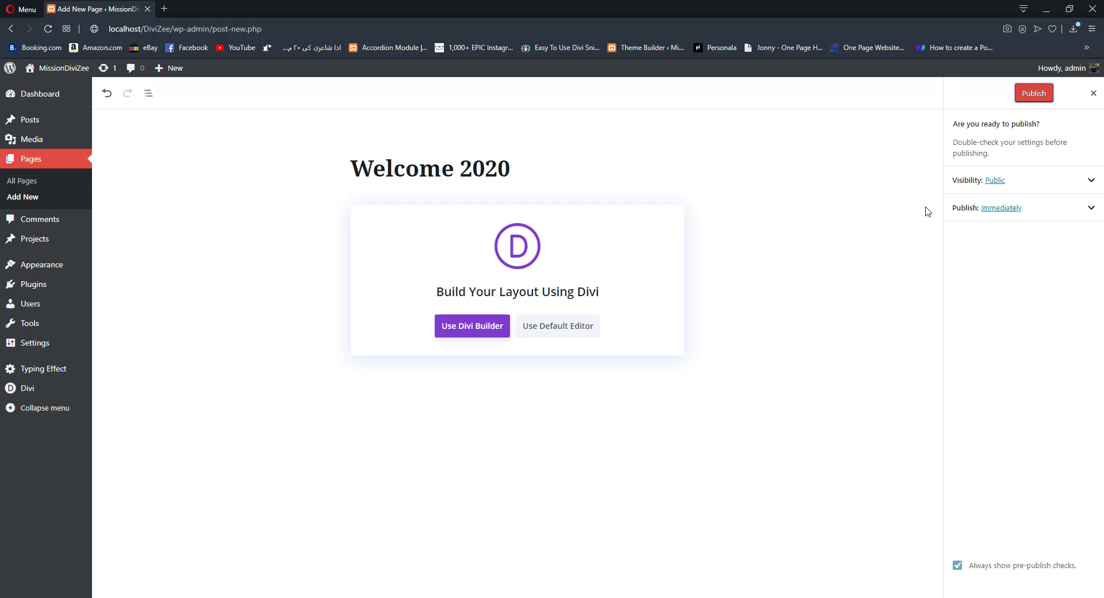
pyautogui.click(1043, 92)
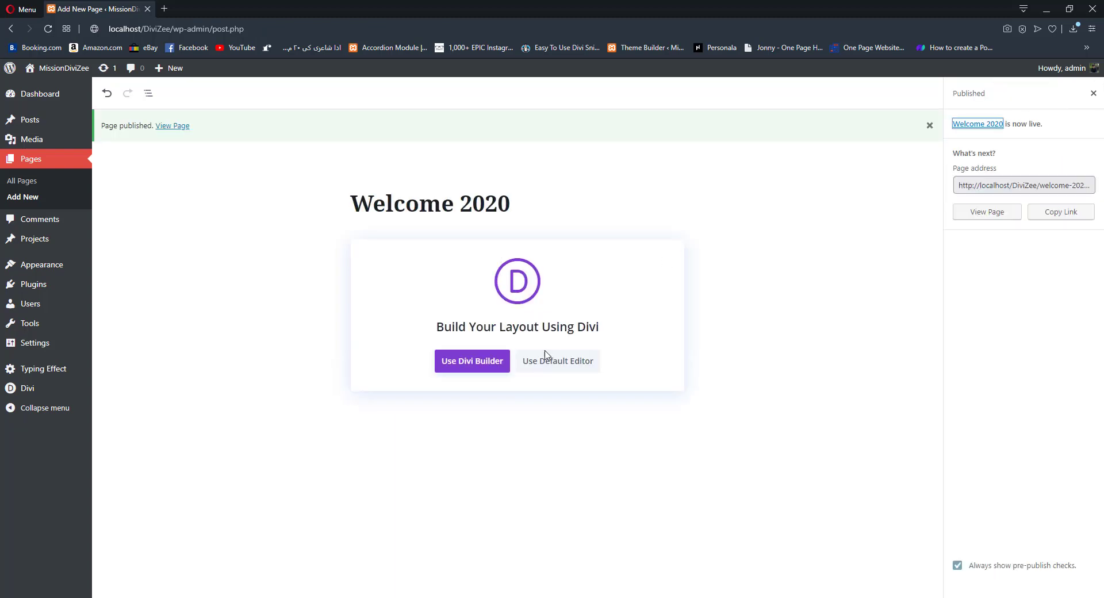
pyautogui.click(476, 370)
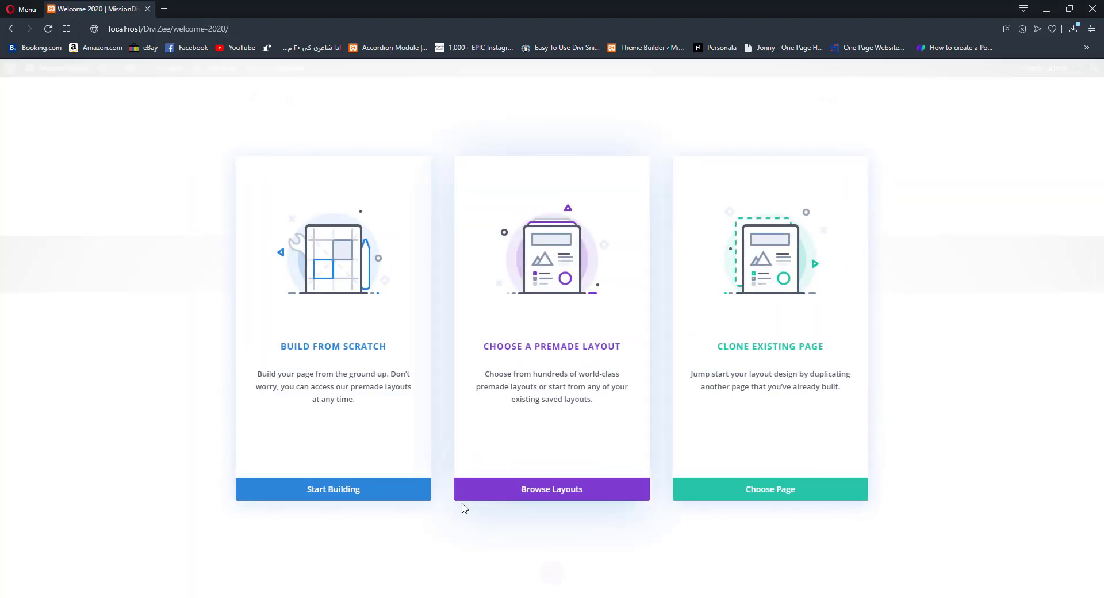
# - Build from scratch and set the first section's background to the recent dark teal #1f454d
pyautogui.click(331, 495)
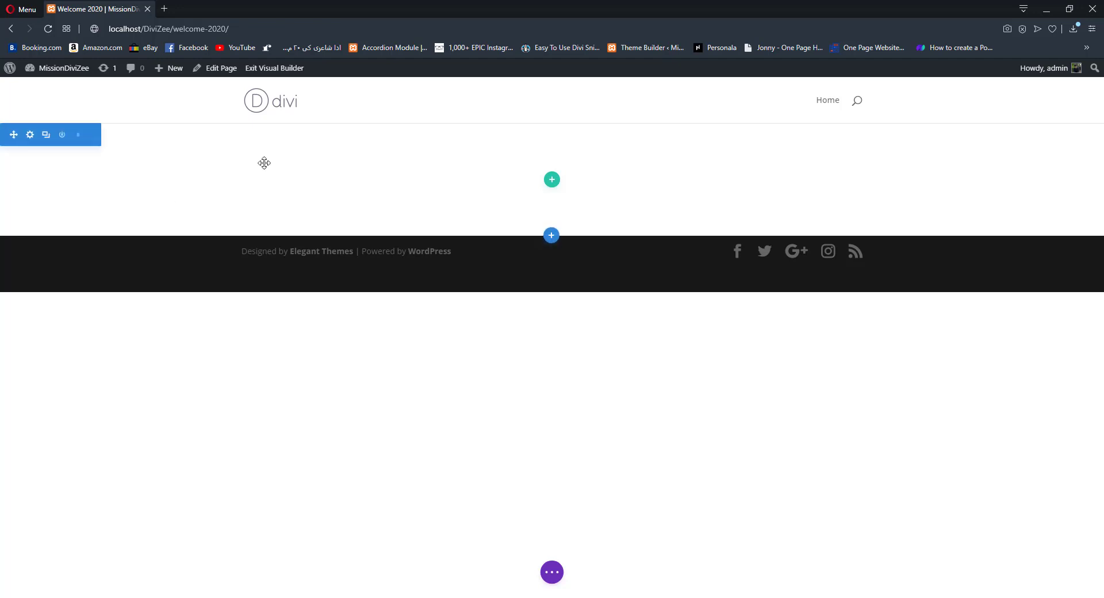
pyautogui.click(30, 136)
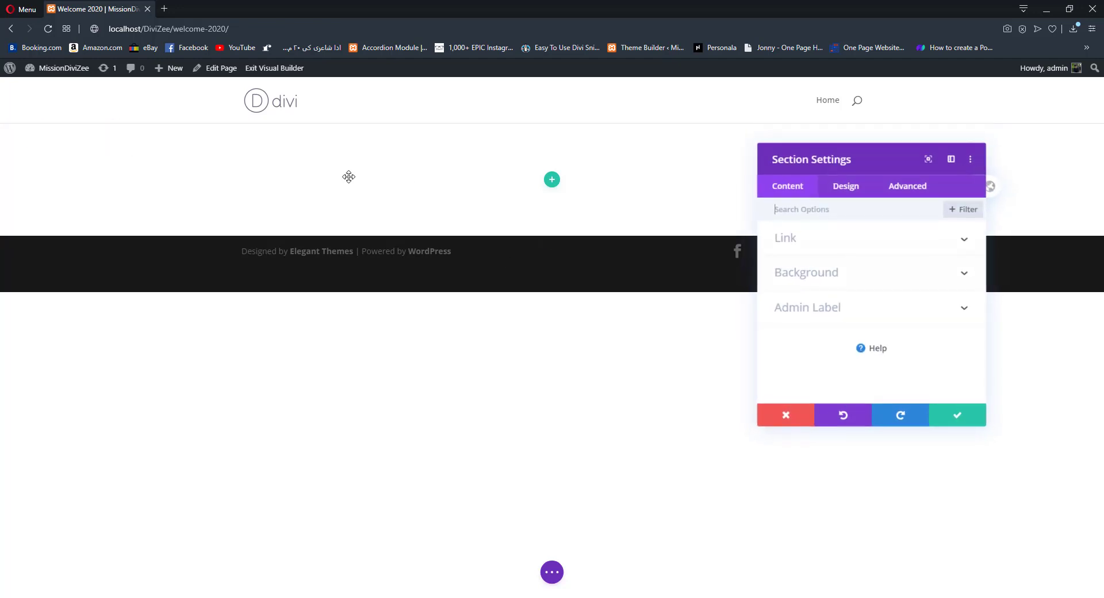
pyautogui.click(811, 276)
pyautogui.scroll(-1, 959, 378)
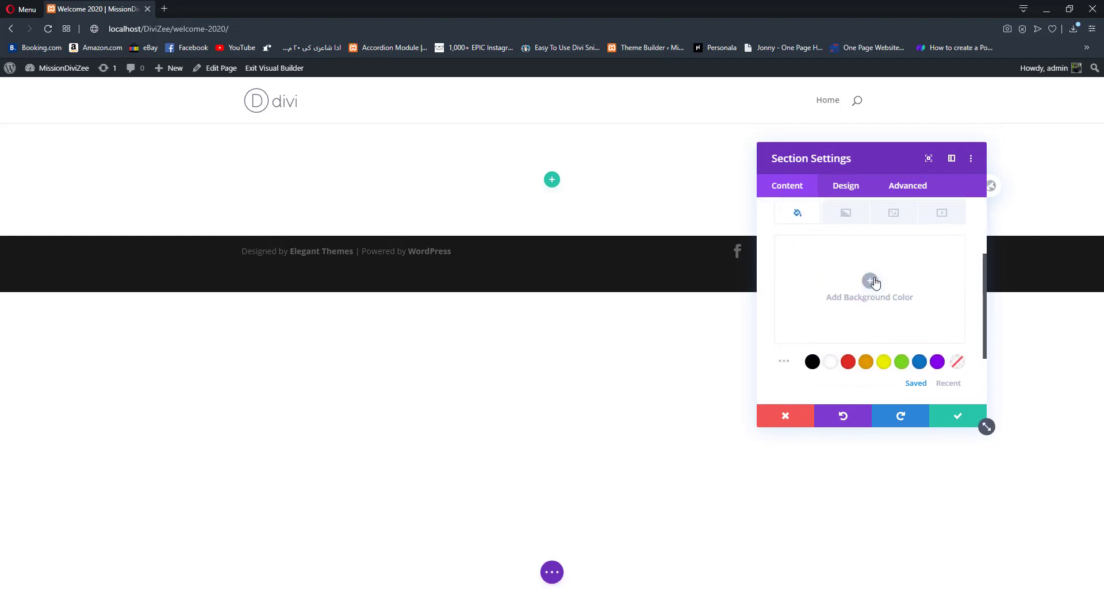
pyautogui.click(958, 378)
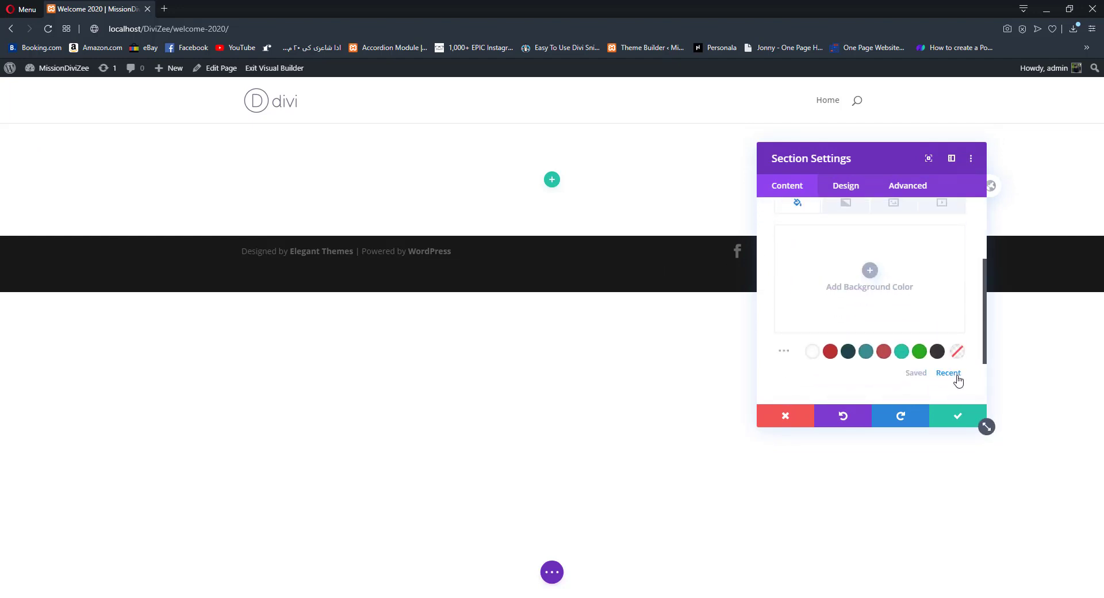
pyautogui.click(847, 352)
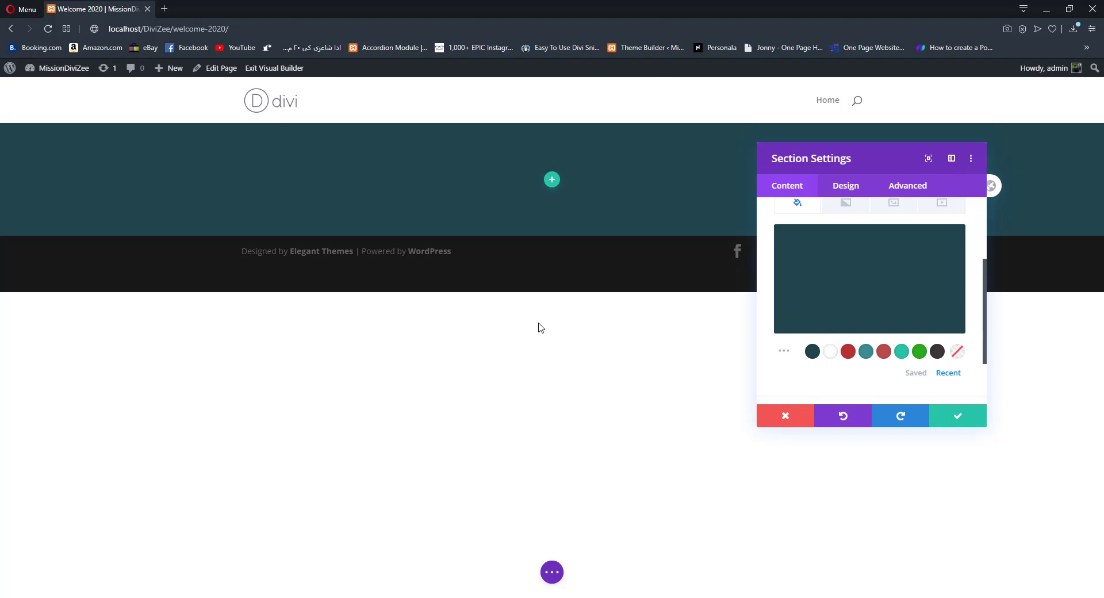
pyautogui.scroll(3, 927, 402)
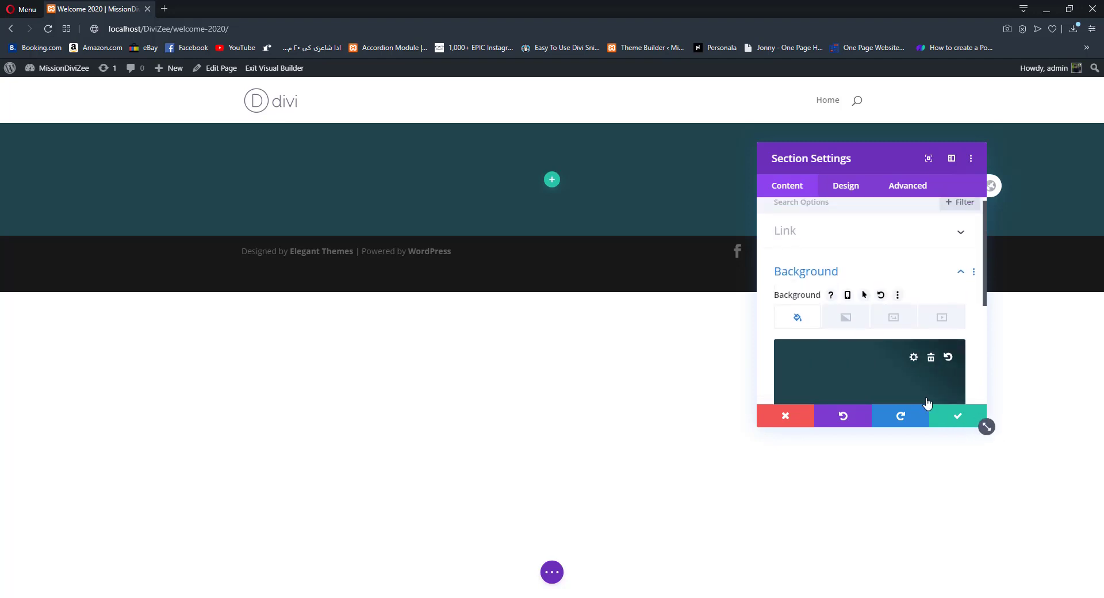
pyautogui.click(957, 416)
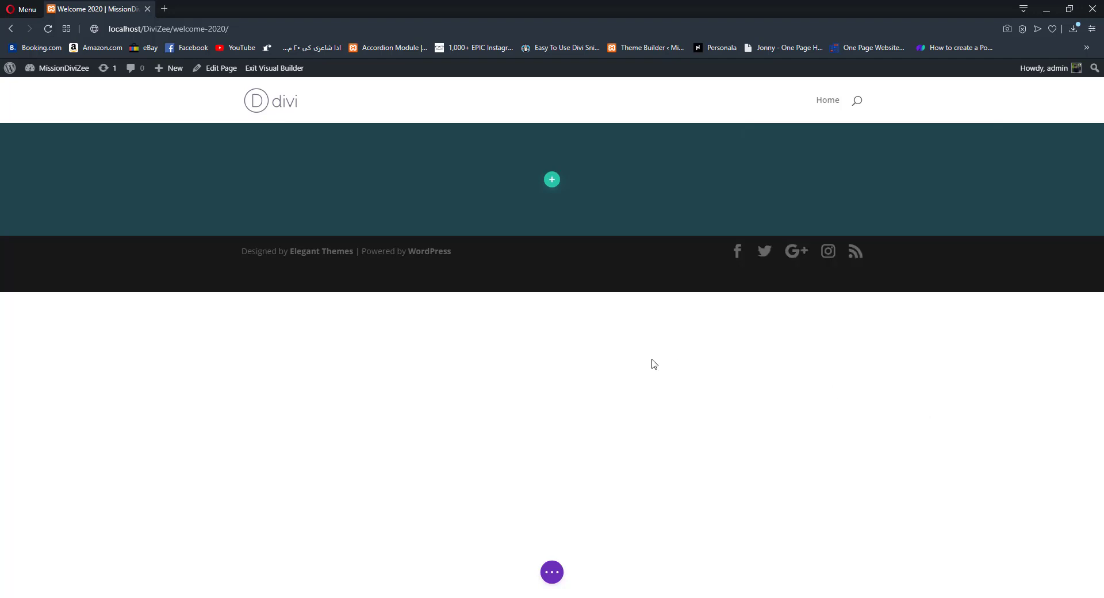
# - Add a one-column row containing an Image module to the teal section
pyautogui.click(553, 182)
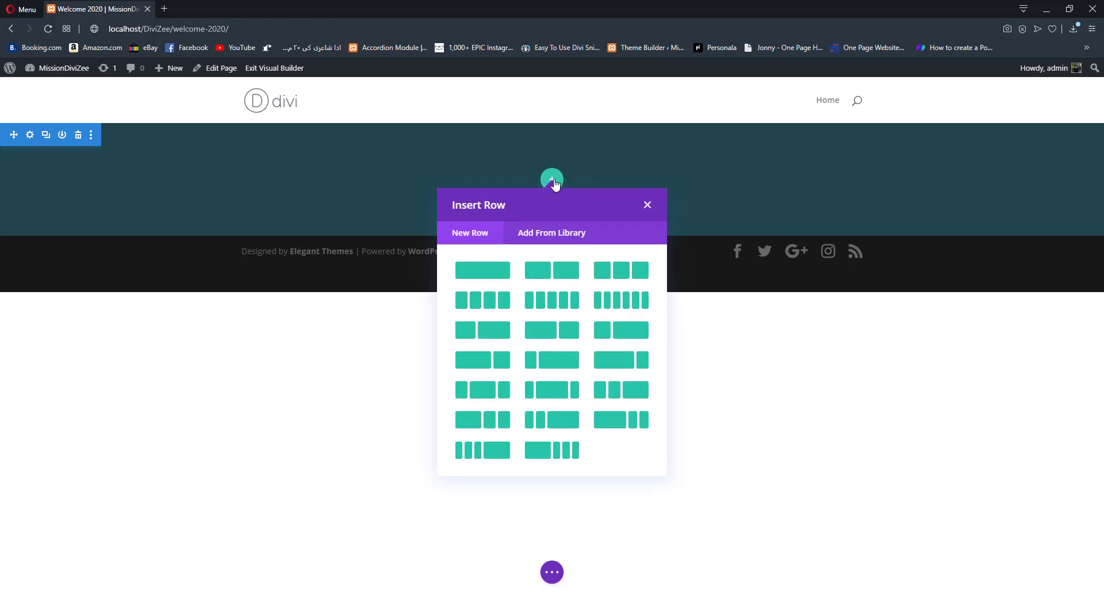
pyautogui.click(467, 285)
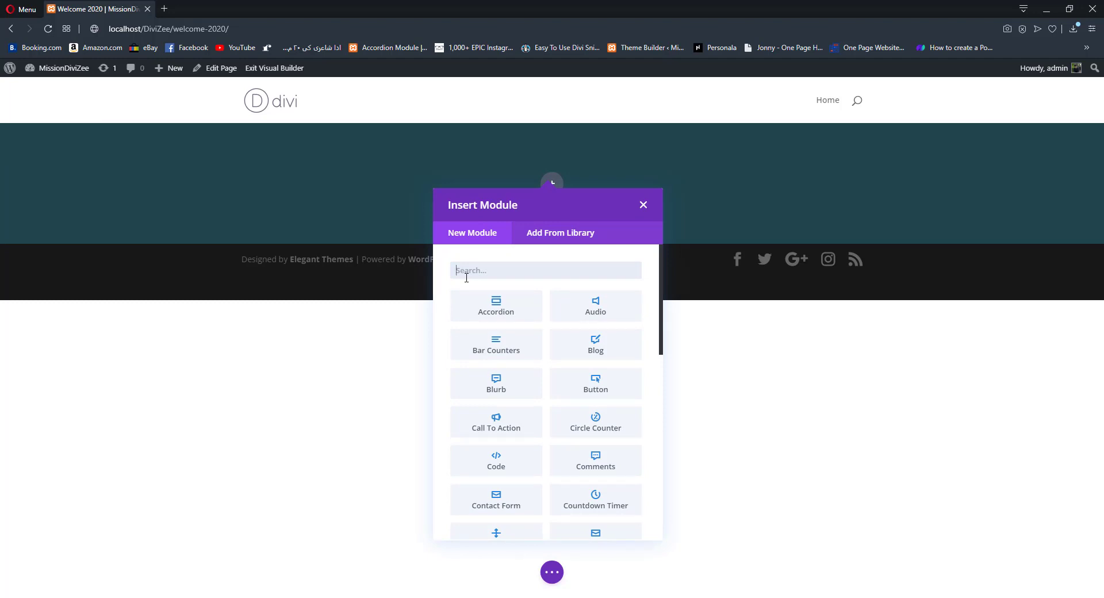
pyautogui.write('image')
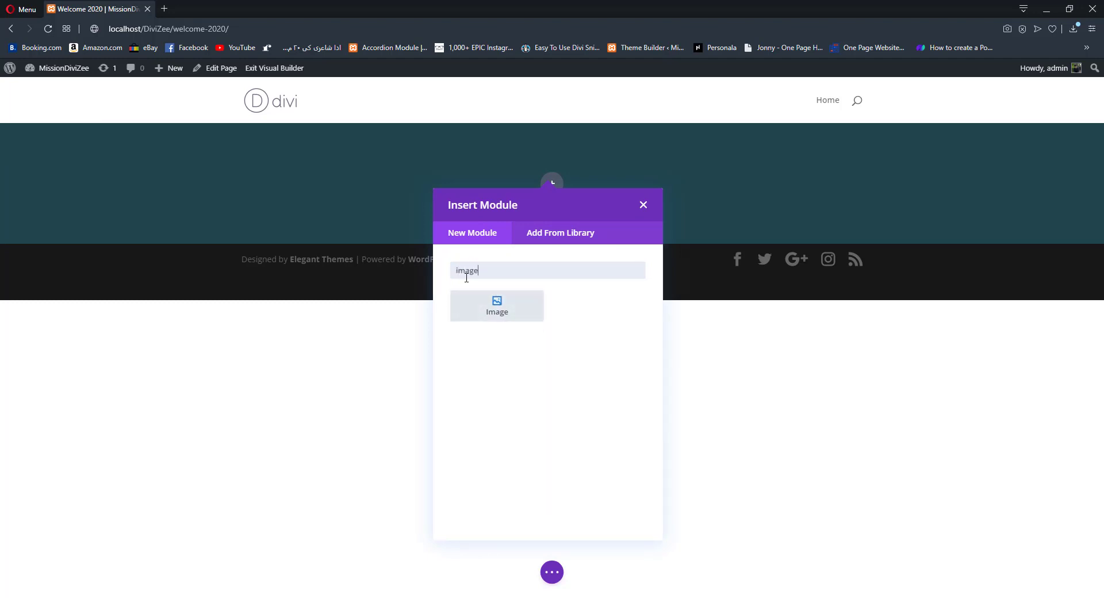
pyautogui.click(498, 305)
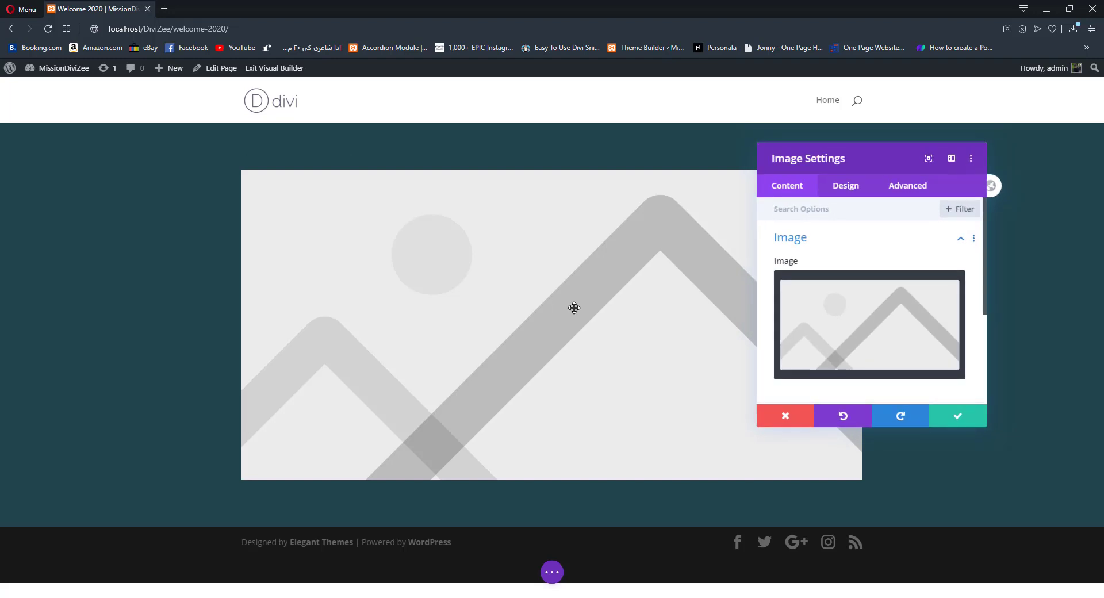
# - Insert the Happy New Year deer image from the media library
pyautogui.click(907, 335)
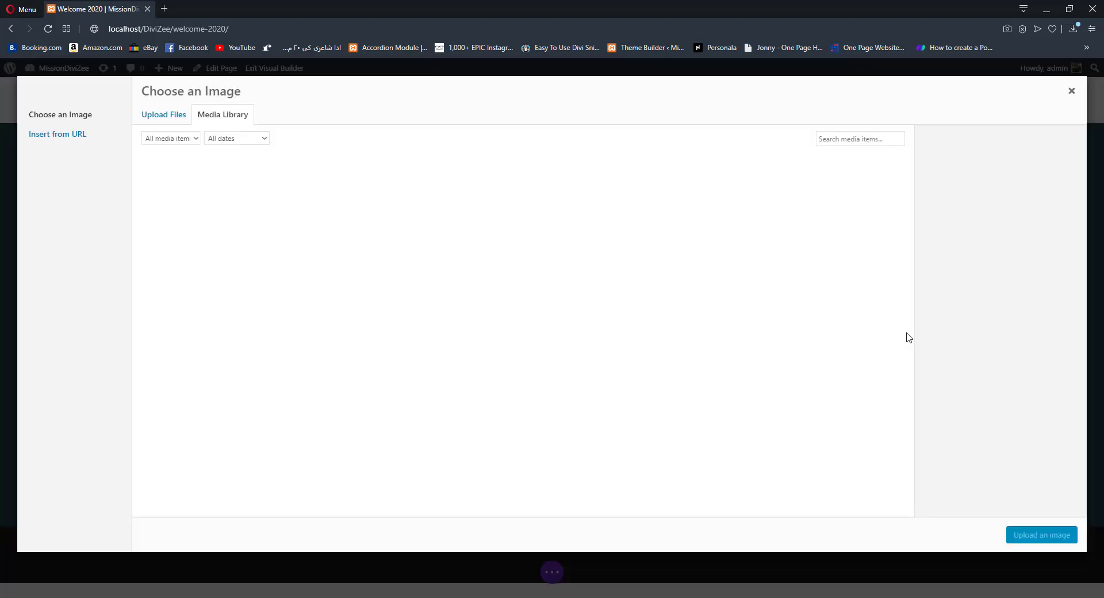
pyautogui.click(265, 220)
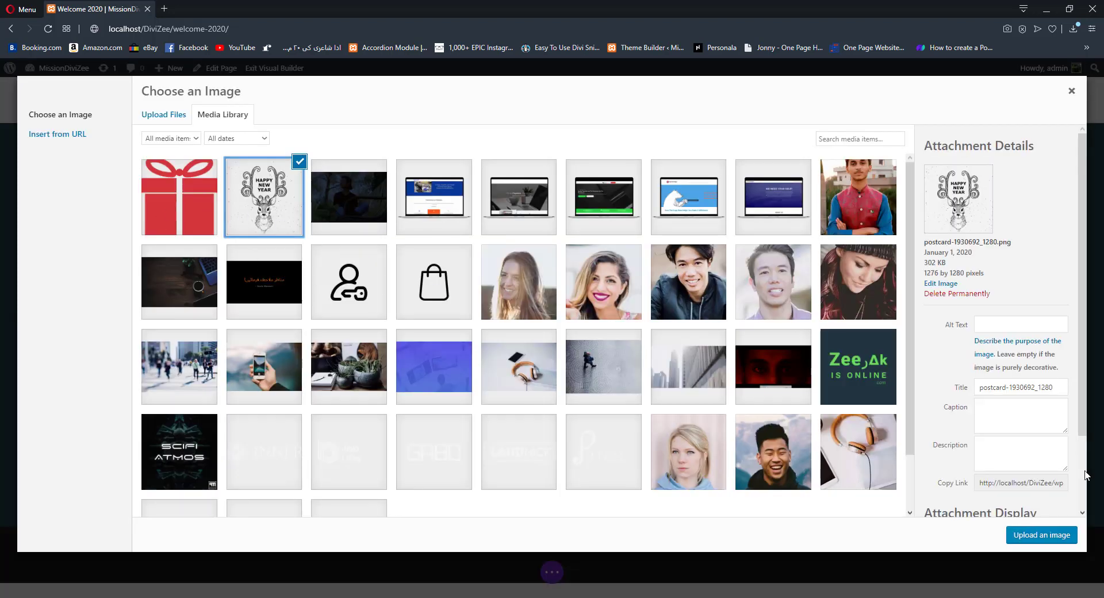
pyautogui.click(1071, 536)
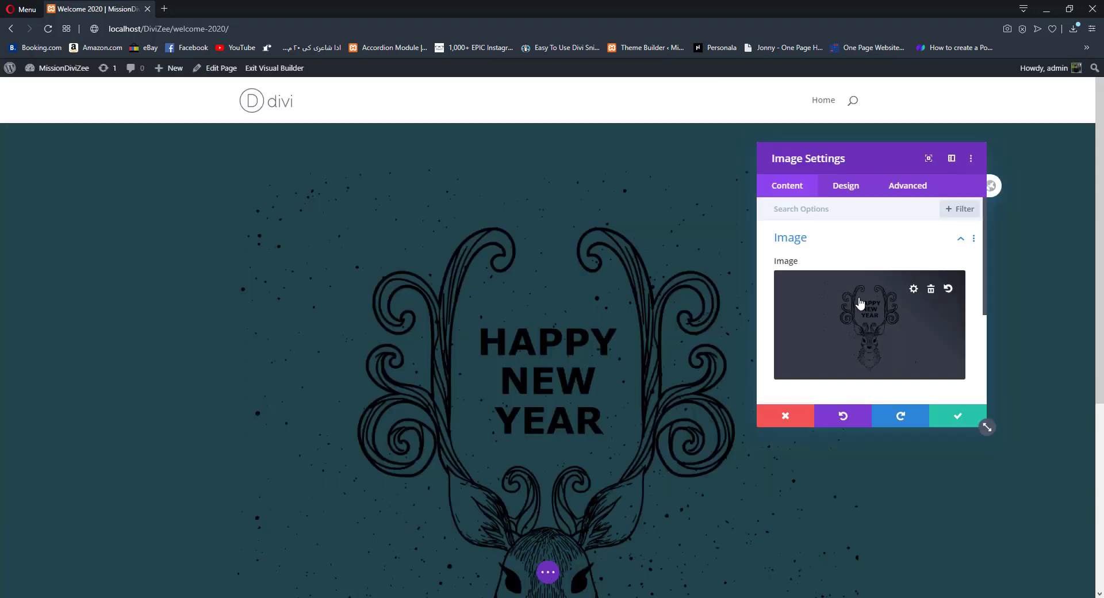
# - Set the deer image width to 60% and centre it in the section
pyautogui.scroll(-2, 604, 298)
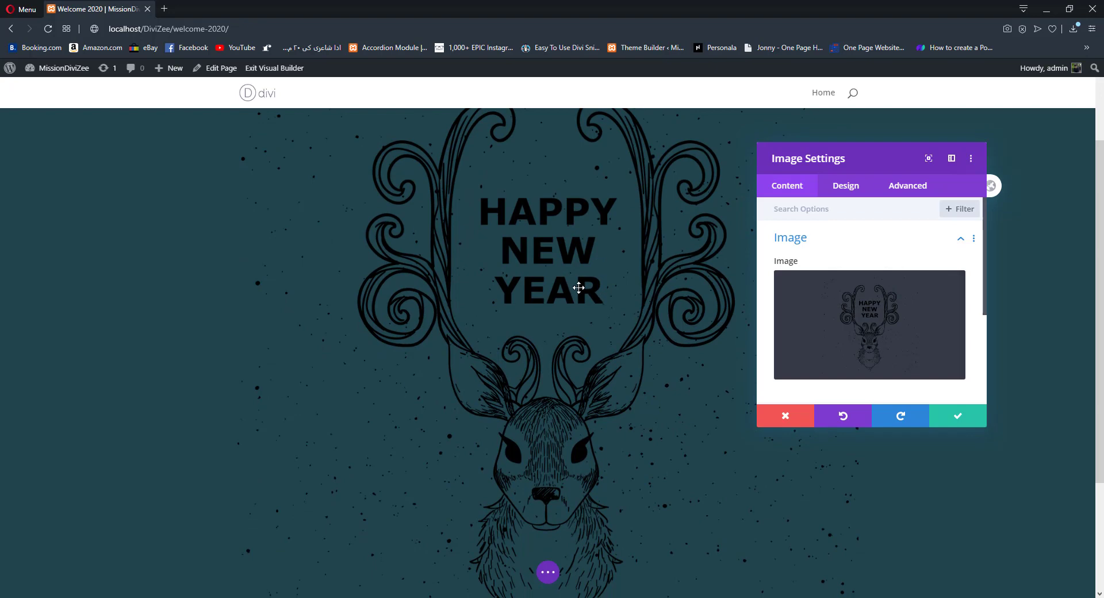
pyautogui.scroll(-2, 848, 234)
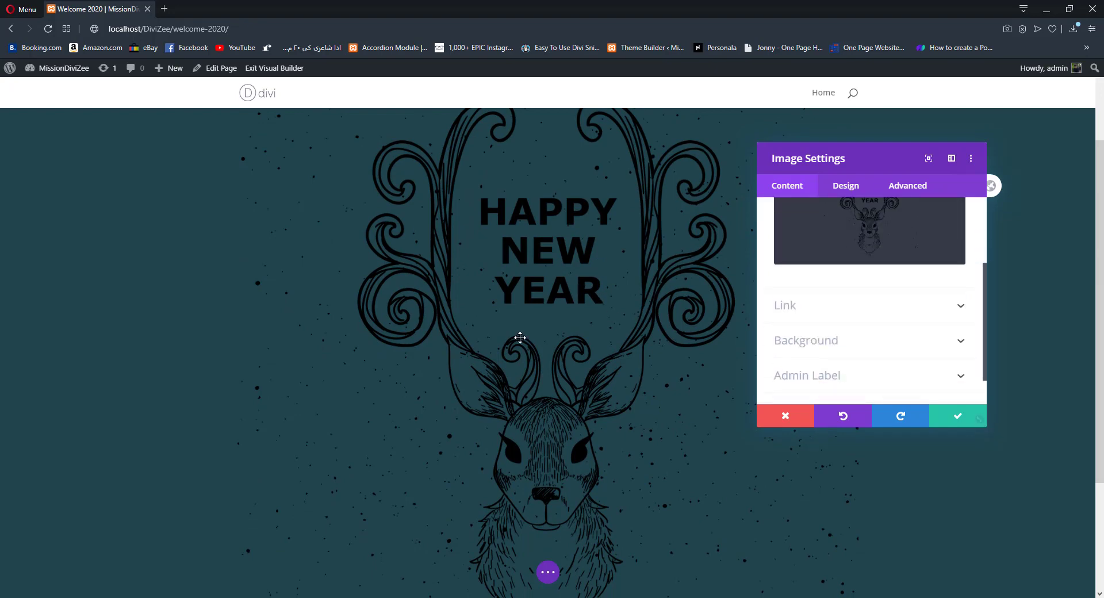
pyautogui.scroll(-3, 518, 339)
pyautogui.scroll(3, 520, 326)
pyautogui.scroll(-5, 516, 317)
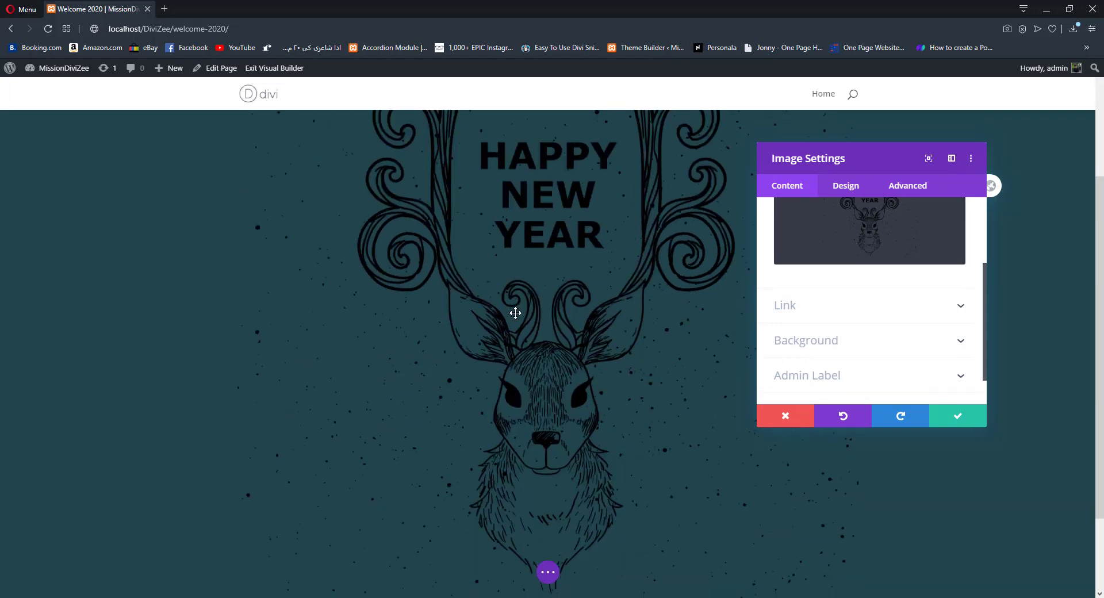
pyautogui.scroll(4, 515, 313)
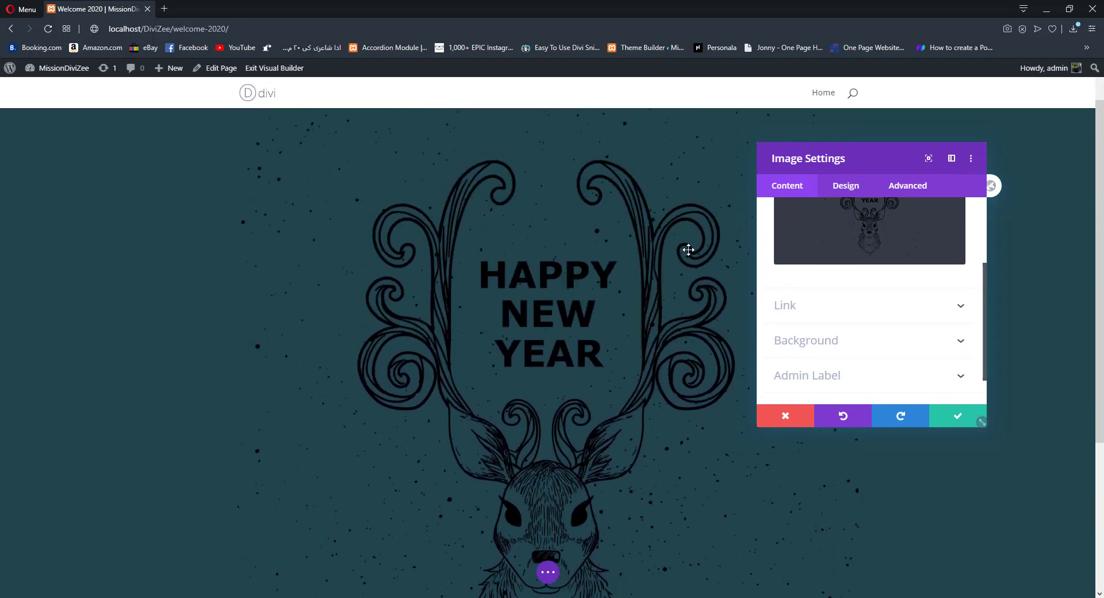
pyautogui.scroll(3, 845, 241)
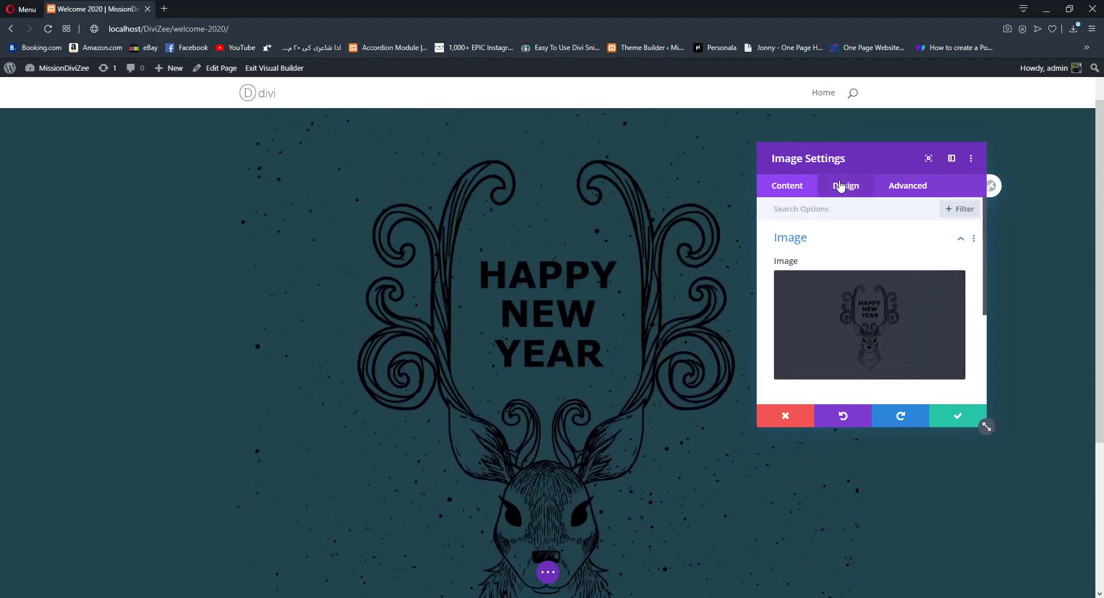
pyautogui.click(843, 185)
pyautogui.click(802, 271)
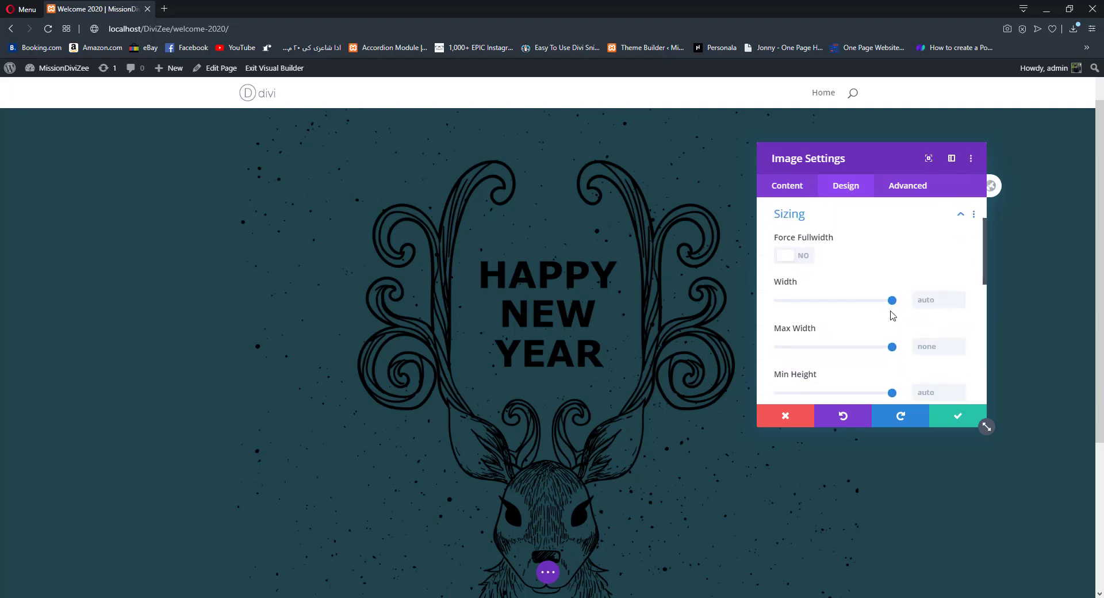
pyautogui.moveTo(892, 300); pyautogui.dragTo(844, 301)
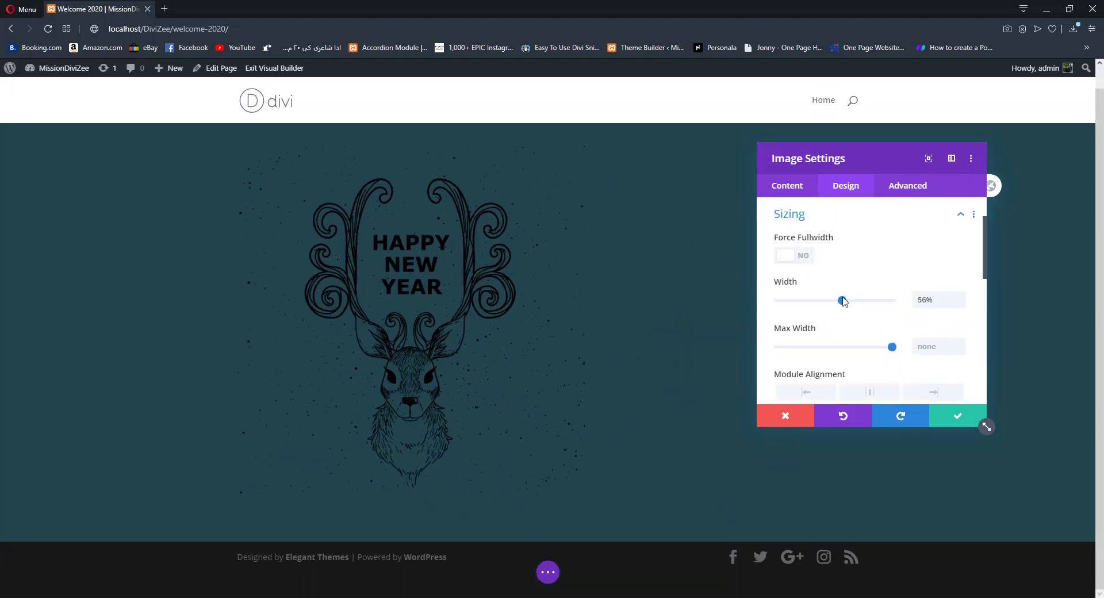
pyautogui.click(959, 297)
pyautogui.click(959, 297)
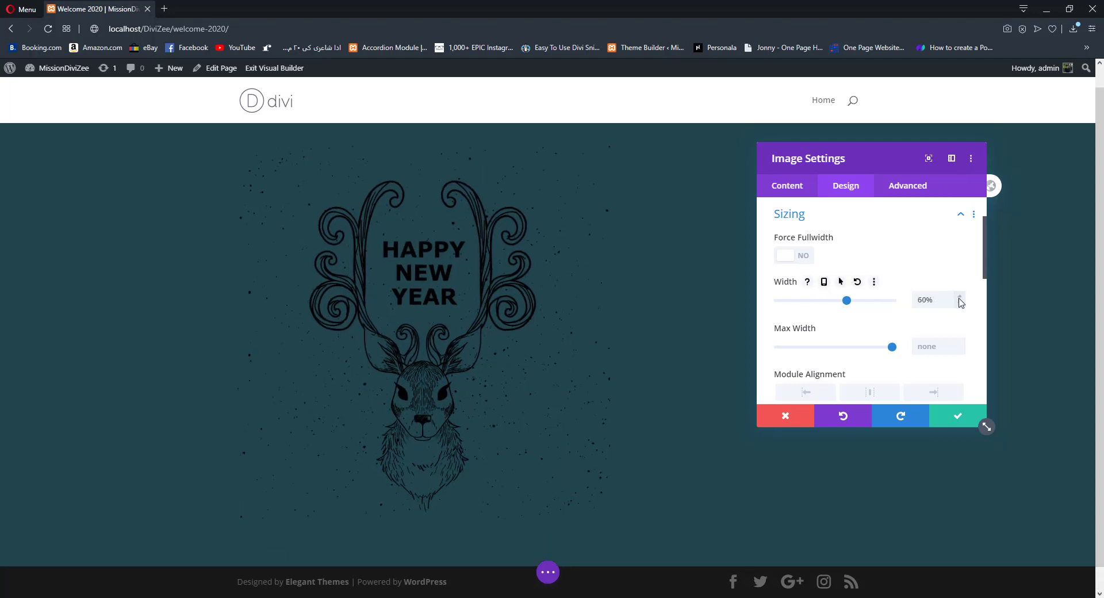
pyautogui.click(870, 392)
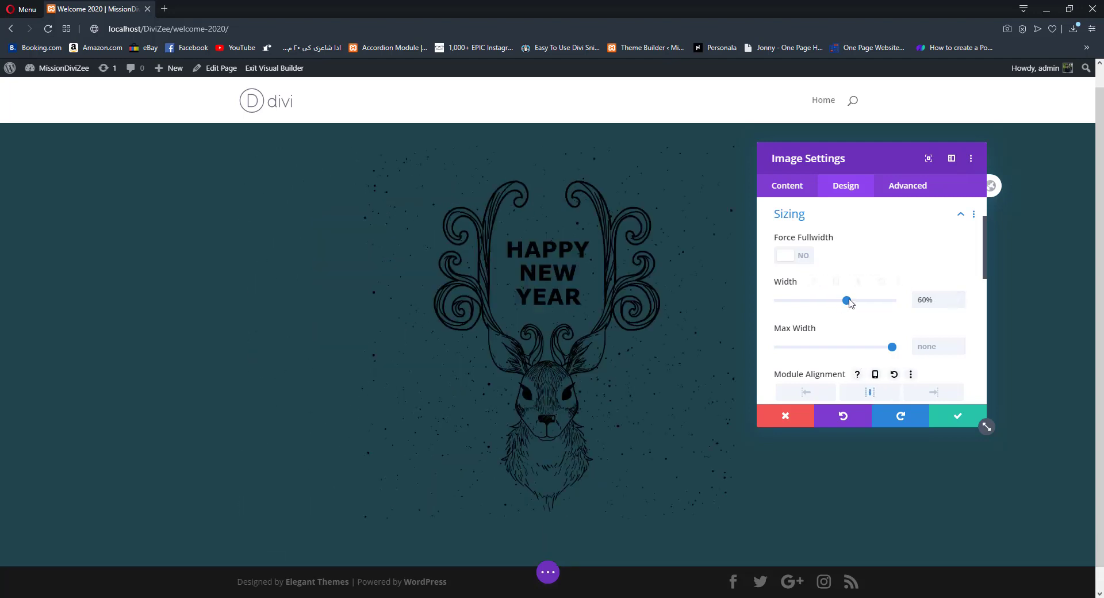
# - Apply a 100% Invert filter so the deer lines turn white, and save
pyautogui.scroll(-1, 872, 380)
pyautogui.scroll(-2, 874, 280)
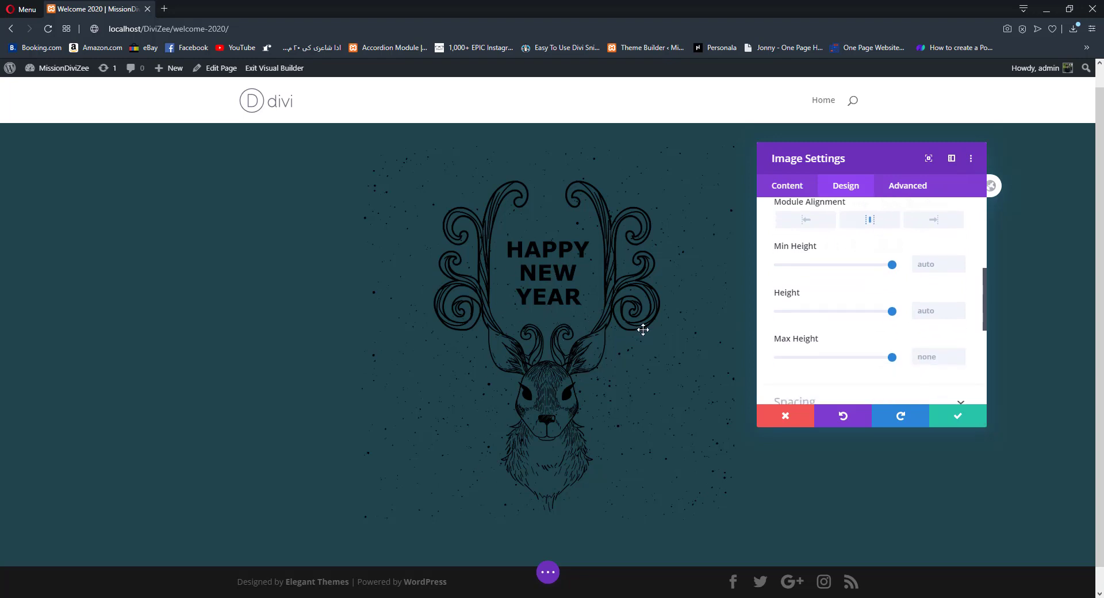
pyautogui.scroll(-5, 863, 287)
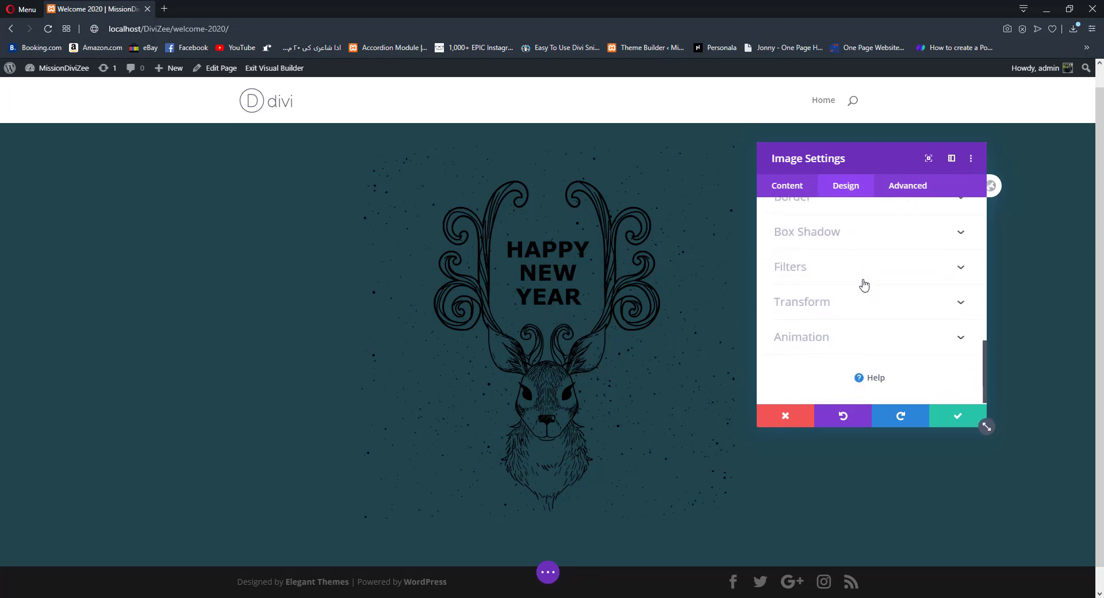
pyautogui.click(828, 277)
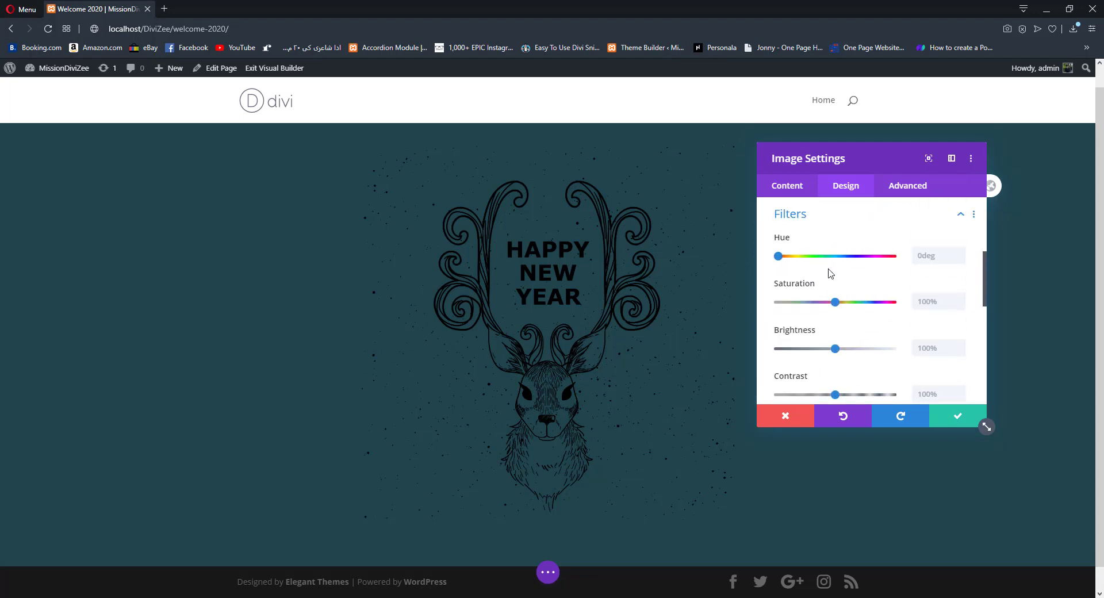
pyautogui.scroll(-5, 847, 265)
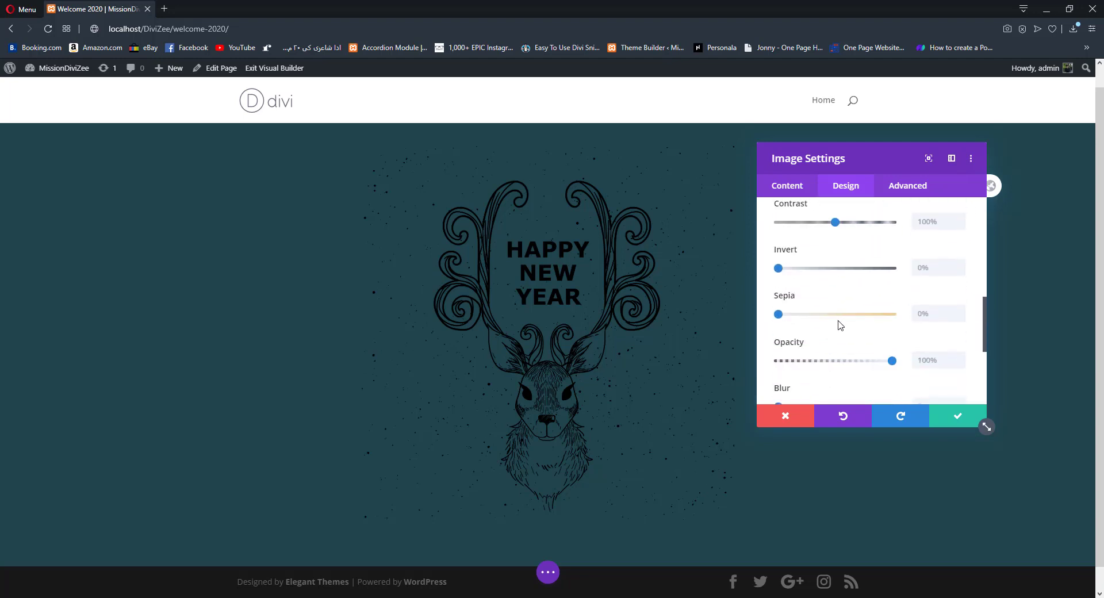
pyautogui.scroll(1, 794, 260)
pyautogui.moveTo(780, 268); pyautogui.dragTo(901, 273)
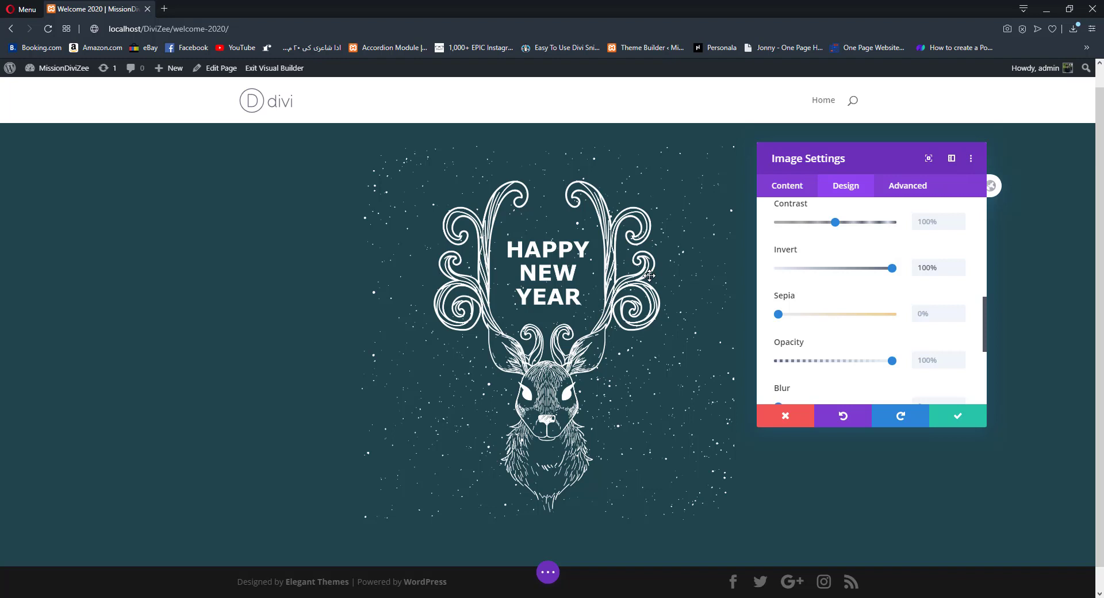
pyautogui.click(980, 420)
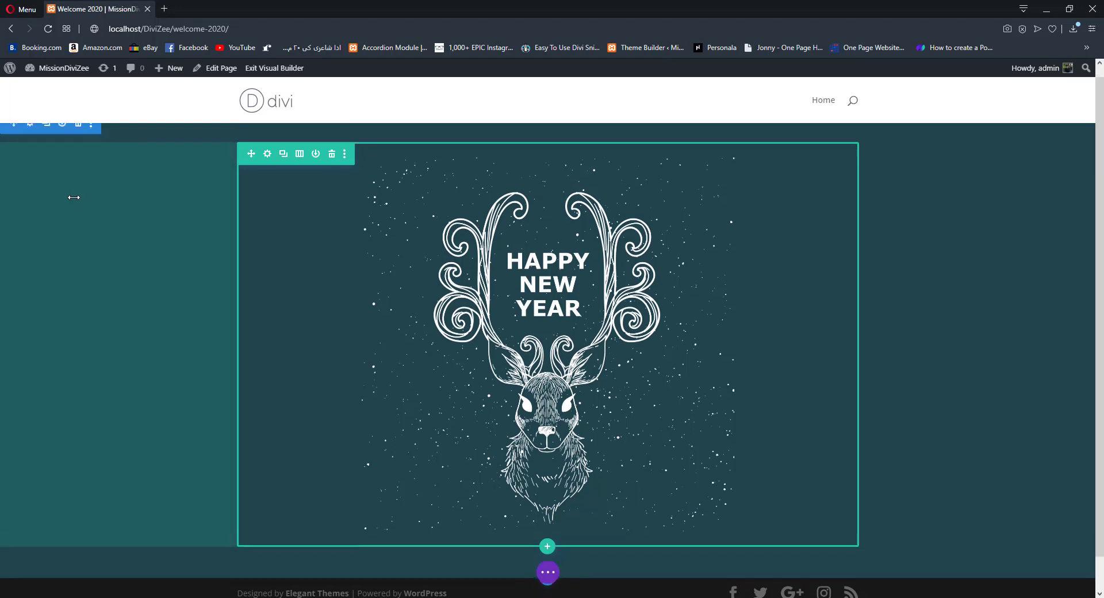
# - Give the teal section a wave-style bottom divider about 180px tall and save
pyautogui.click(27, 131)
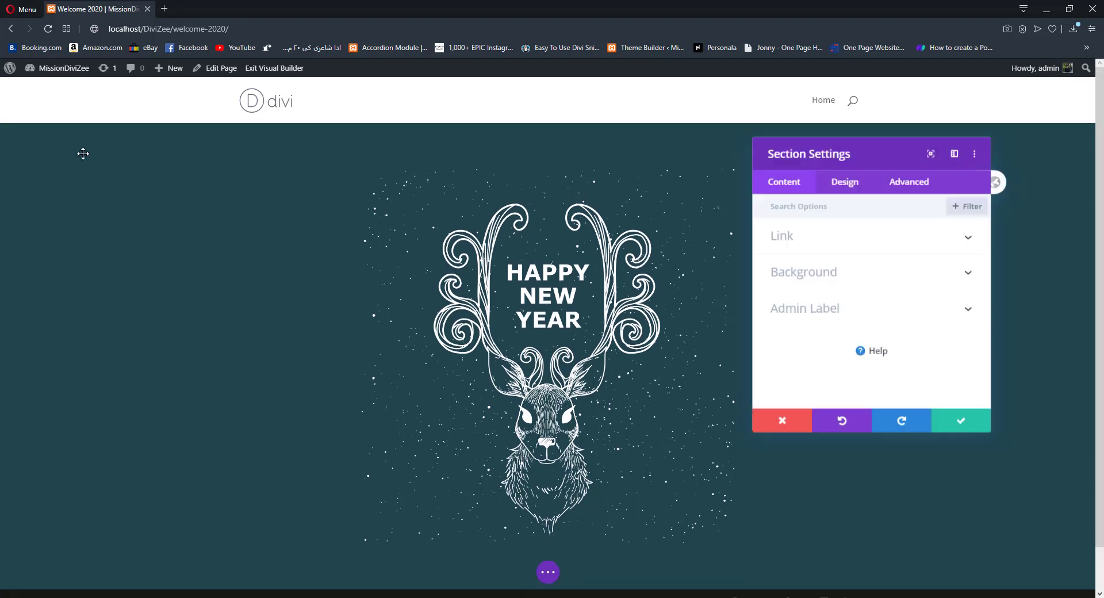
pyautogui.click(845, 188)
pyautogui.click(813, 275)
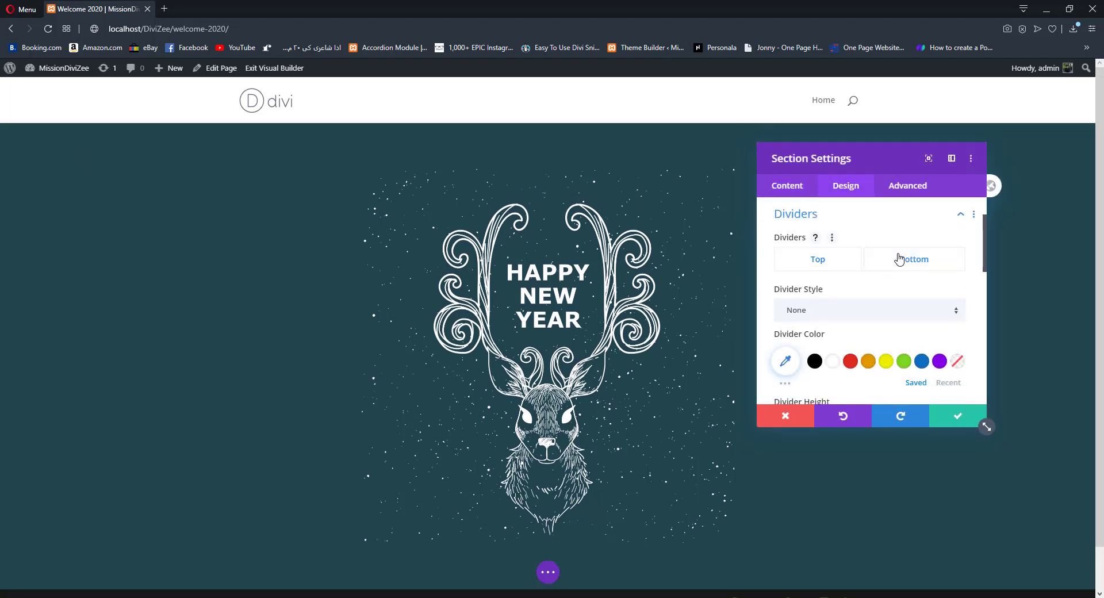
pyautogui.scroll(-5, 900, 260)
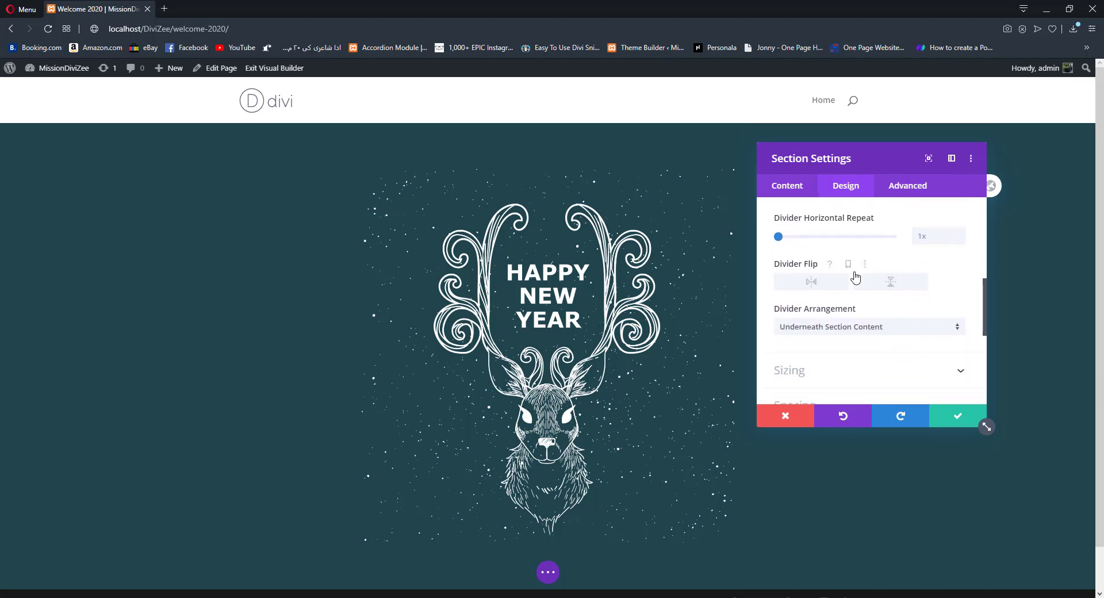
pyautogui.scroll(3, 856, 277)
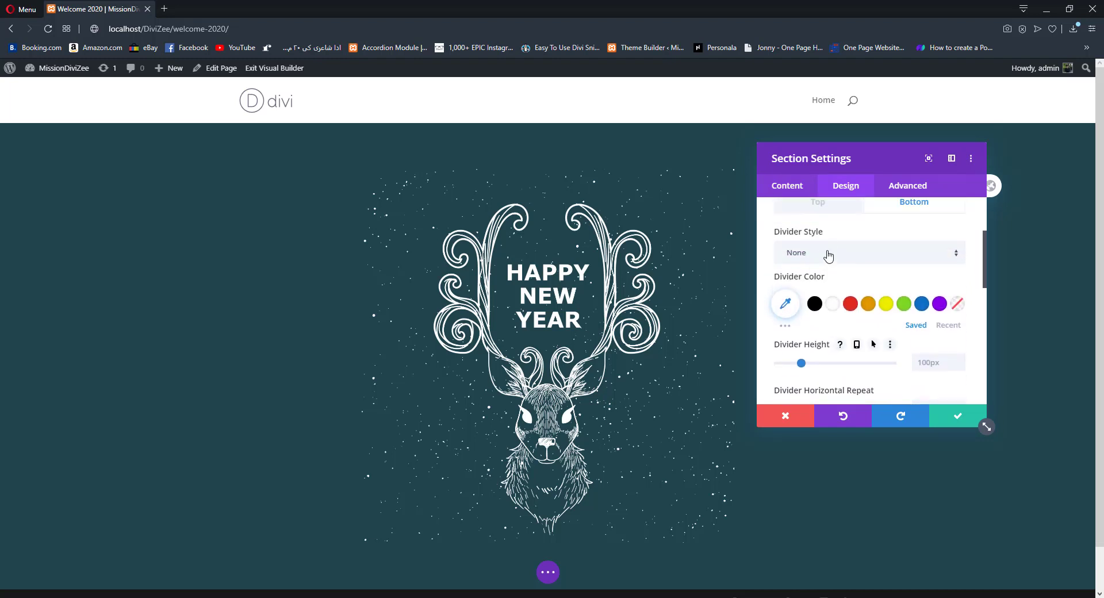
pyautogui.click(828, 256)
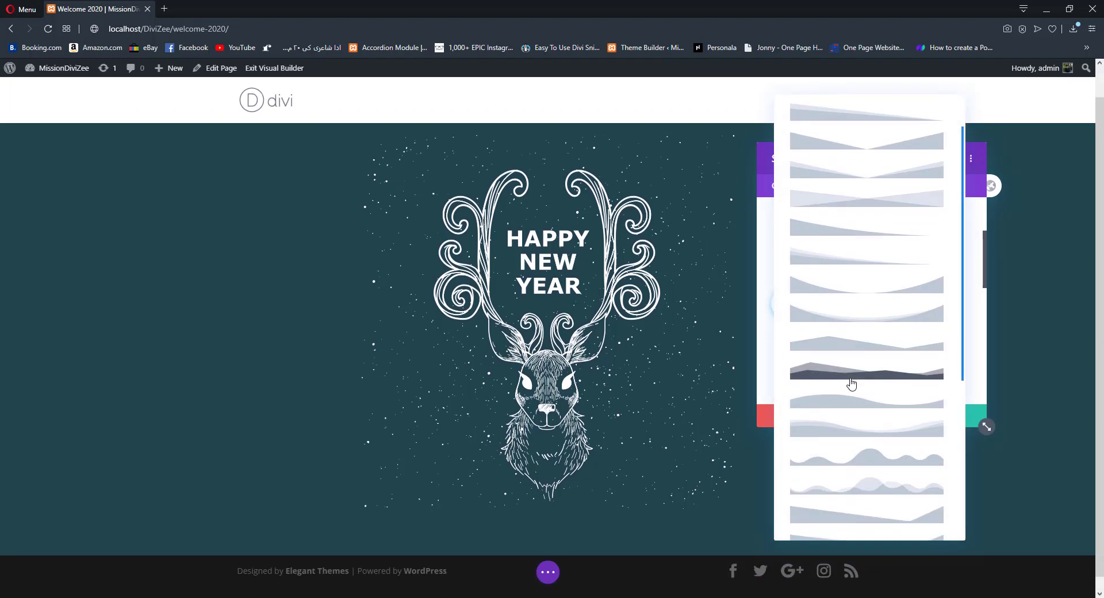
pyautogui.scroll(-1, 851, 384)
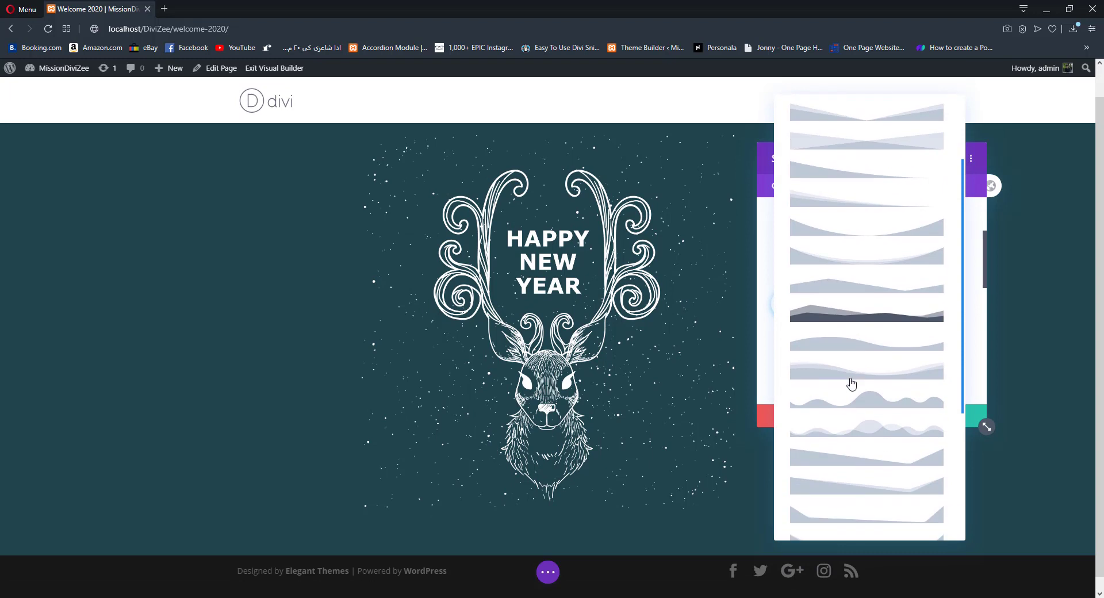
pyautogui.click(900, 378)
pyautogui.scroll(-1, 978, 424)
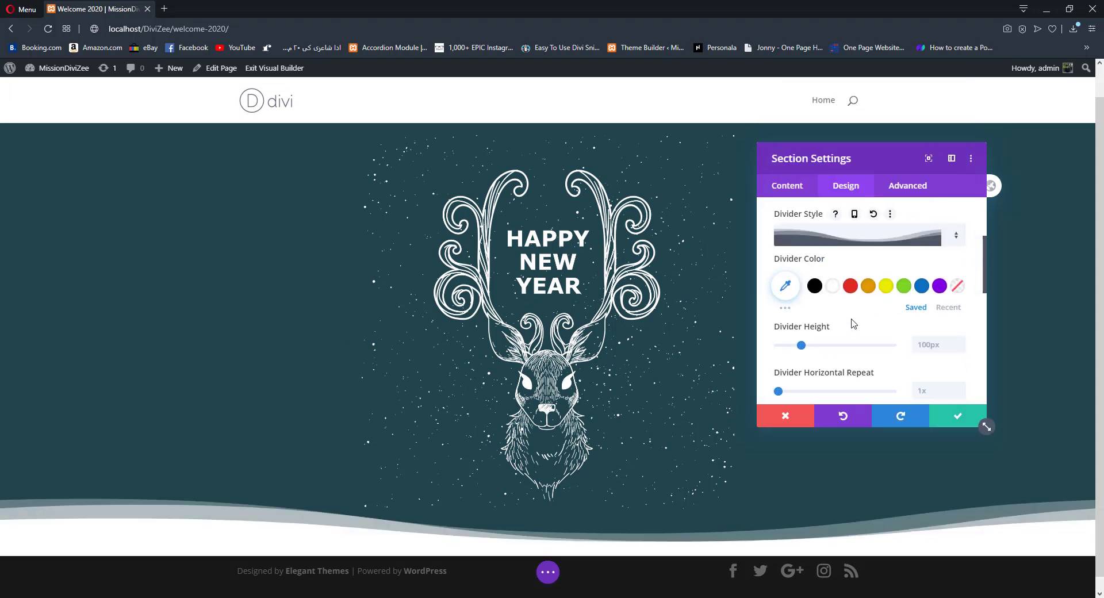
pyautogui.moveTo(804, 311); pyautogui.dragTo(822, 306)
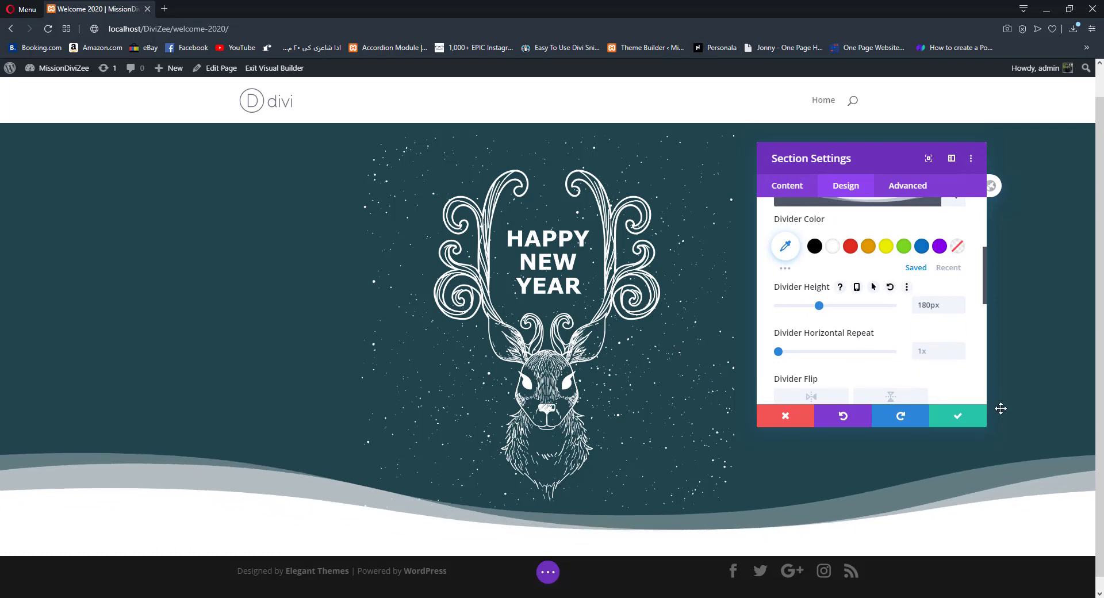
pyautogui.click(957, 414)
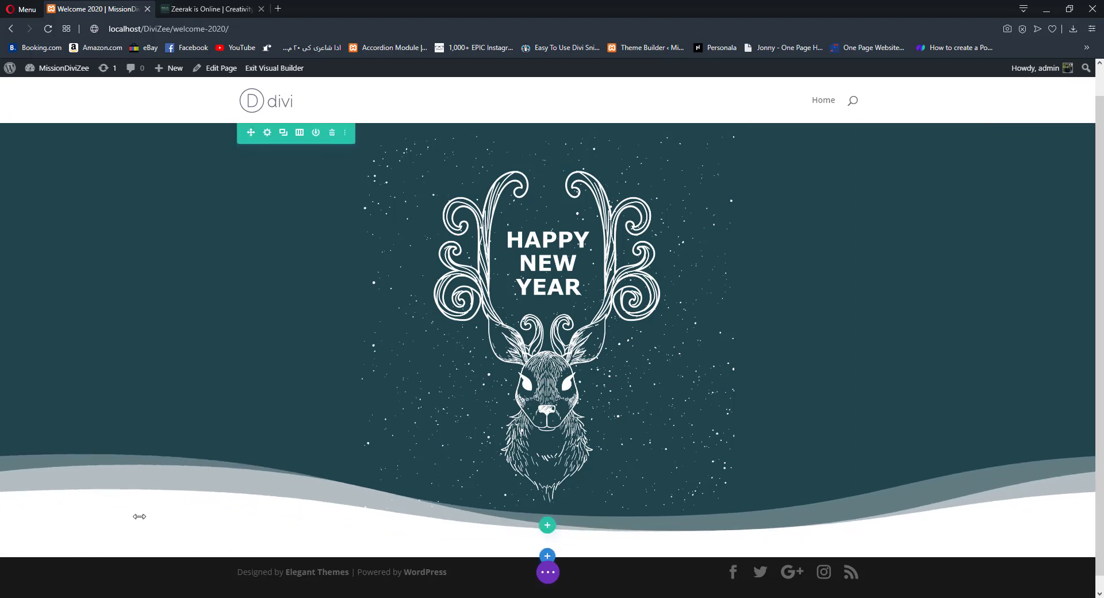
# - Add a one-column row with a Text module reading 'It's the Year 2020!' as Heading 2
pyautogui.click(549, 525)
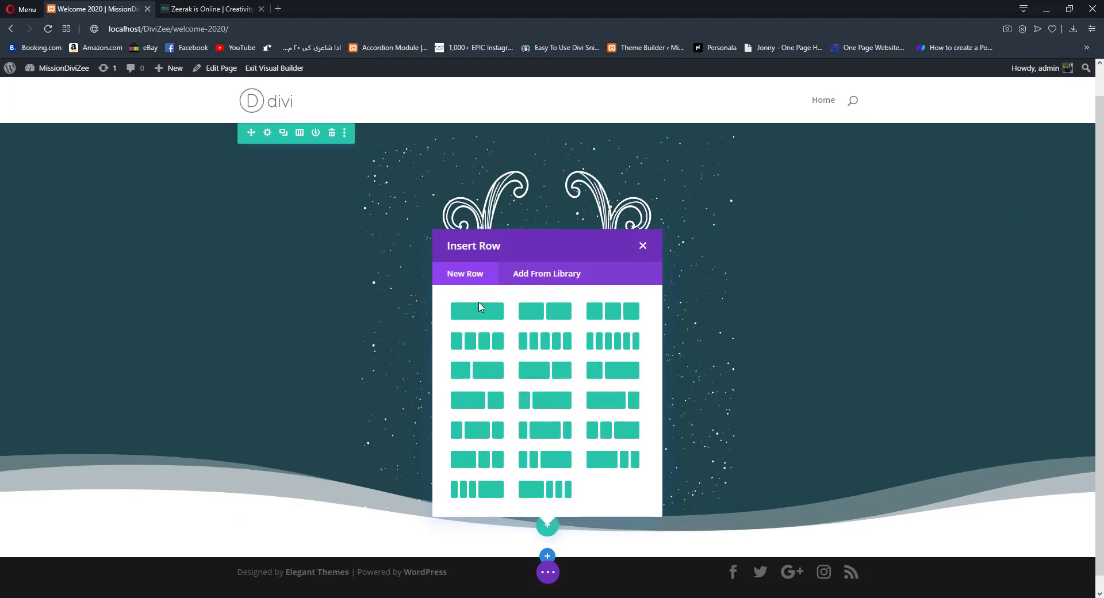
pyautogui.click(478, 312)
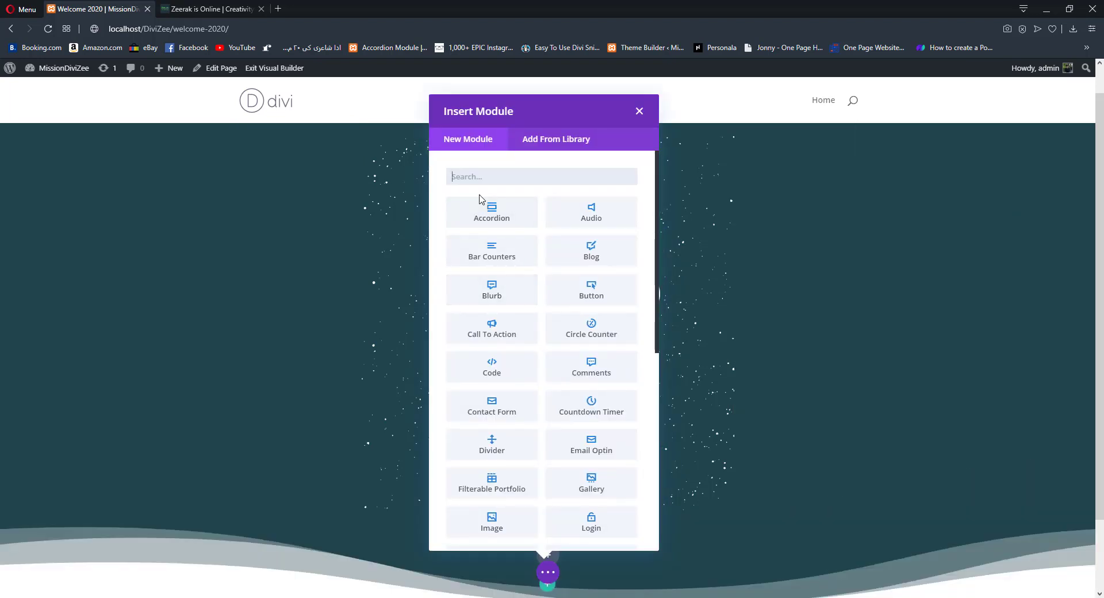
pyautogui.write('text')
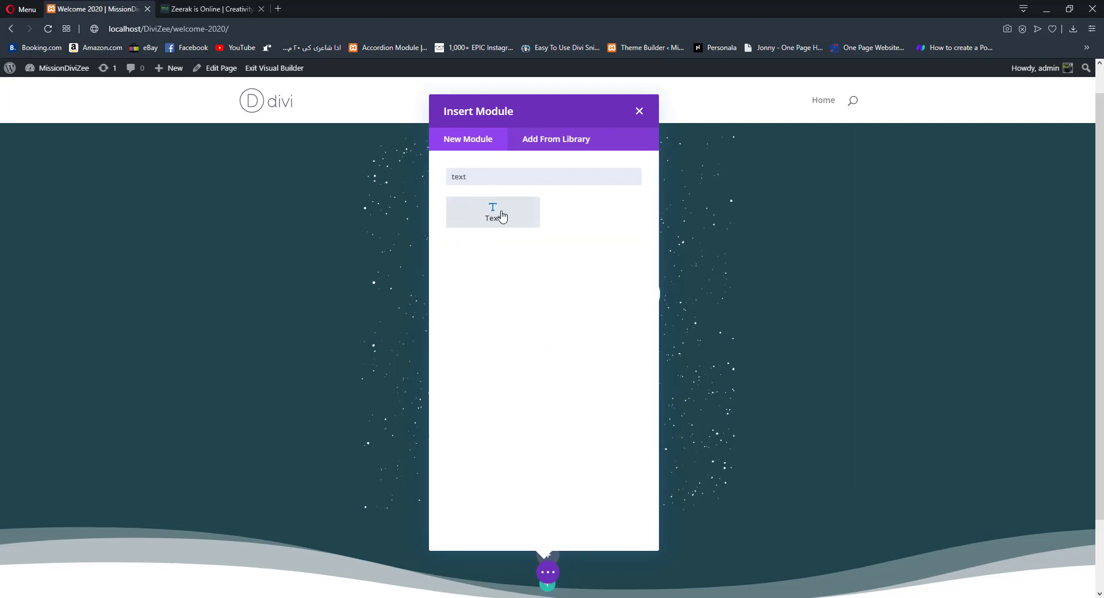
pyautogui.click(495, 213)
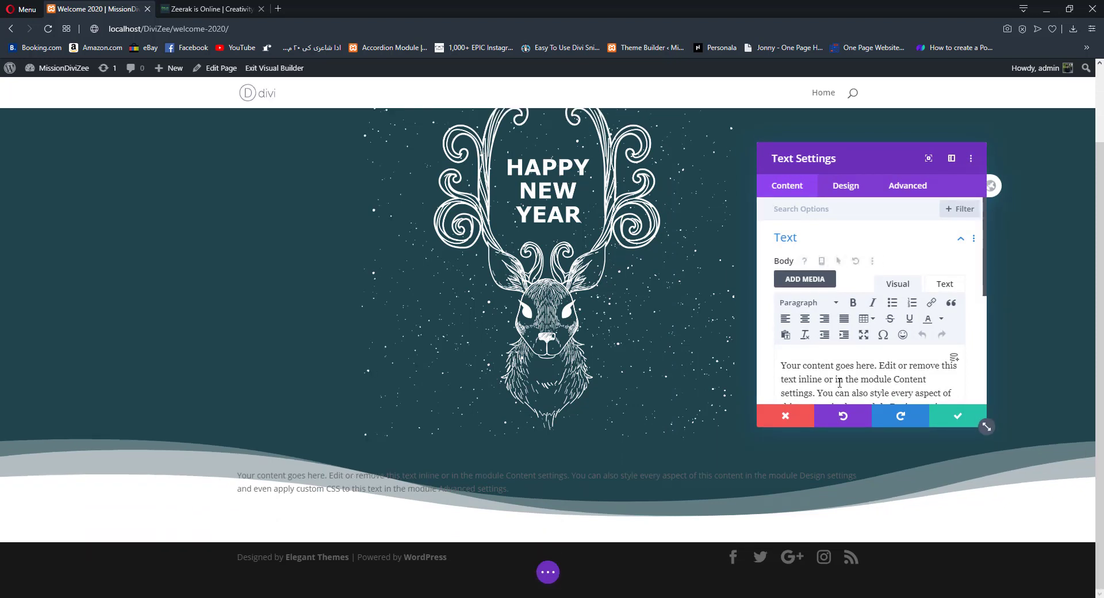
pyautogui.tripleClick(840, 382)
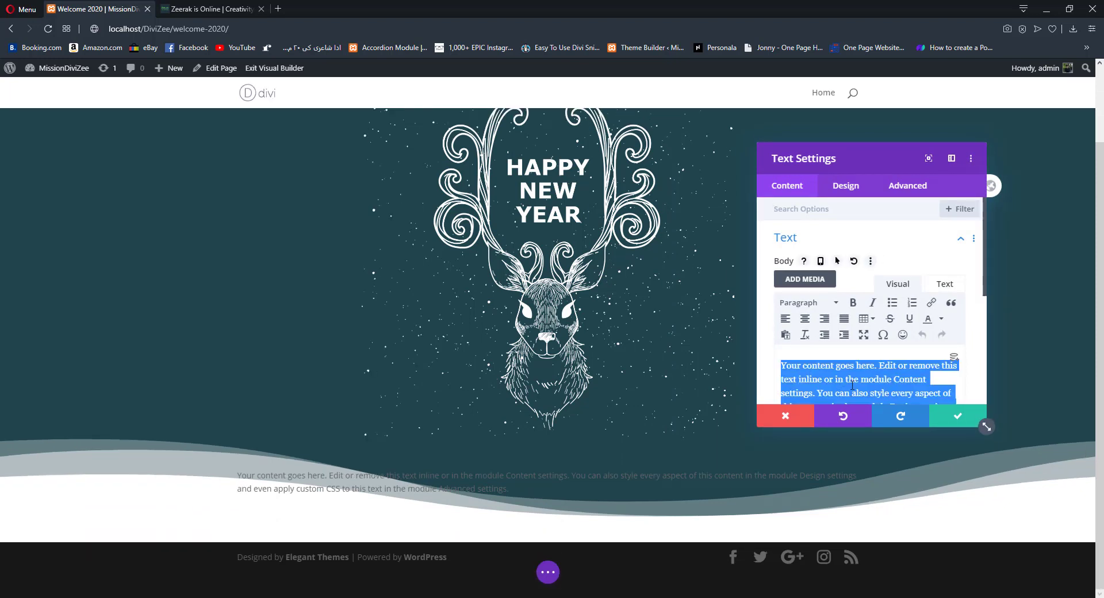
pyautogui.write("It's the Year 2020!")
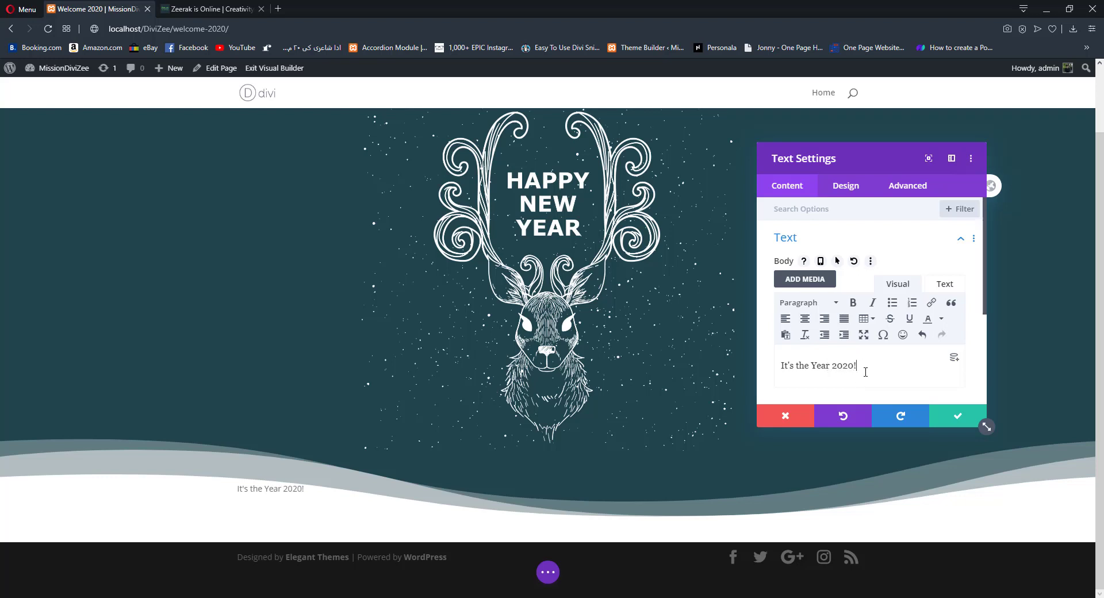
pyautogui.tripleClick(837, 370)
pyautogui.click(804, 303)
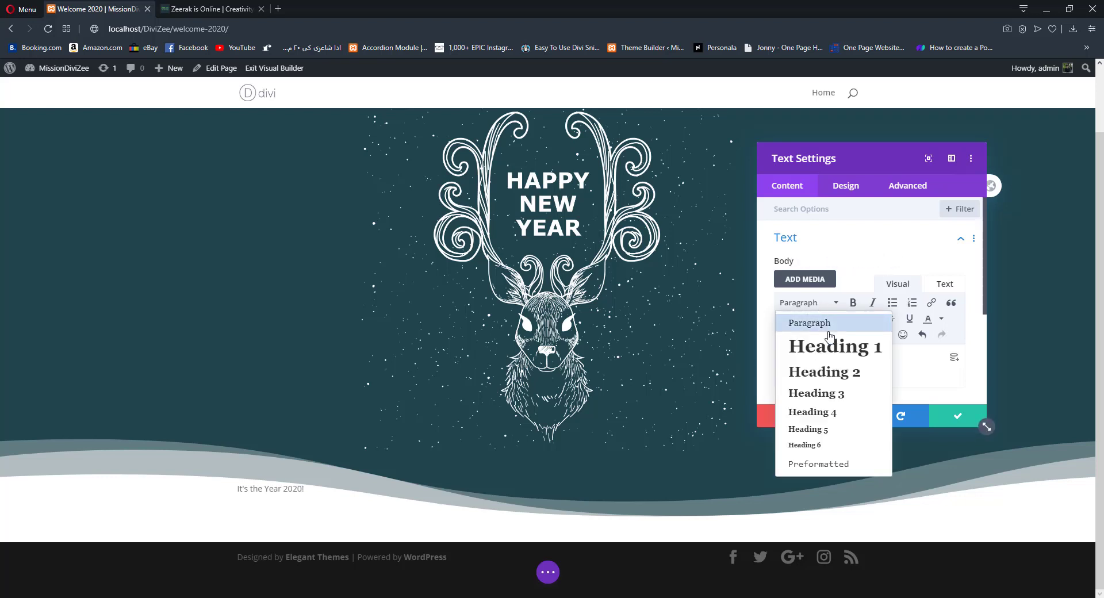
pyautogui.click(830, 373)
# - Style the Heading 2 in Yesteryear font, italic, white, at a larger size
pyautogui.click(845, 190)
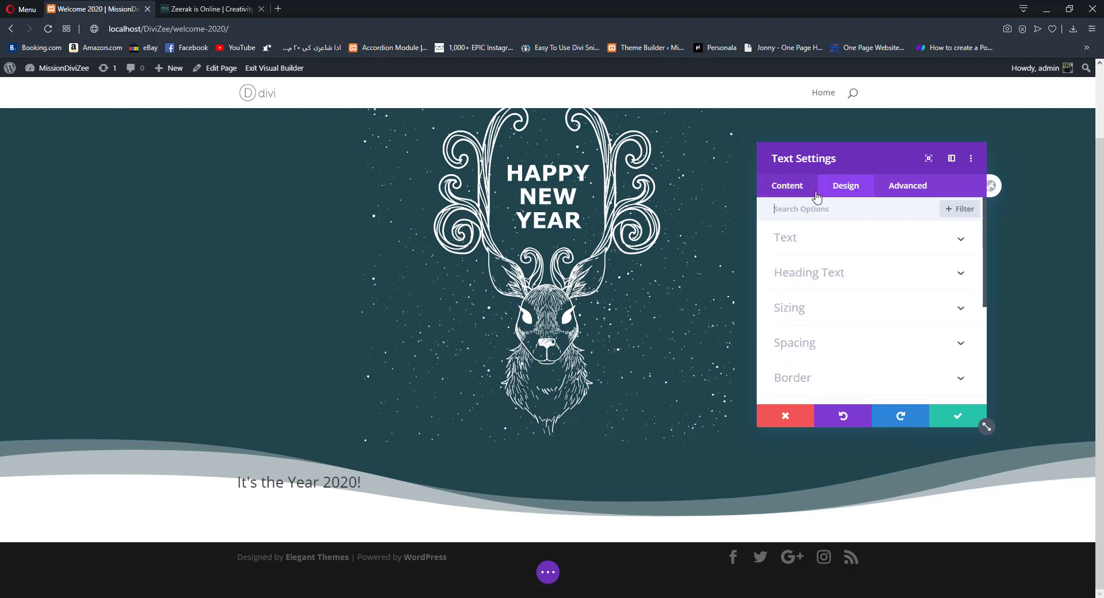
pyautogui.click(821, 278)
pyautogui.click(824, 249)
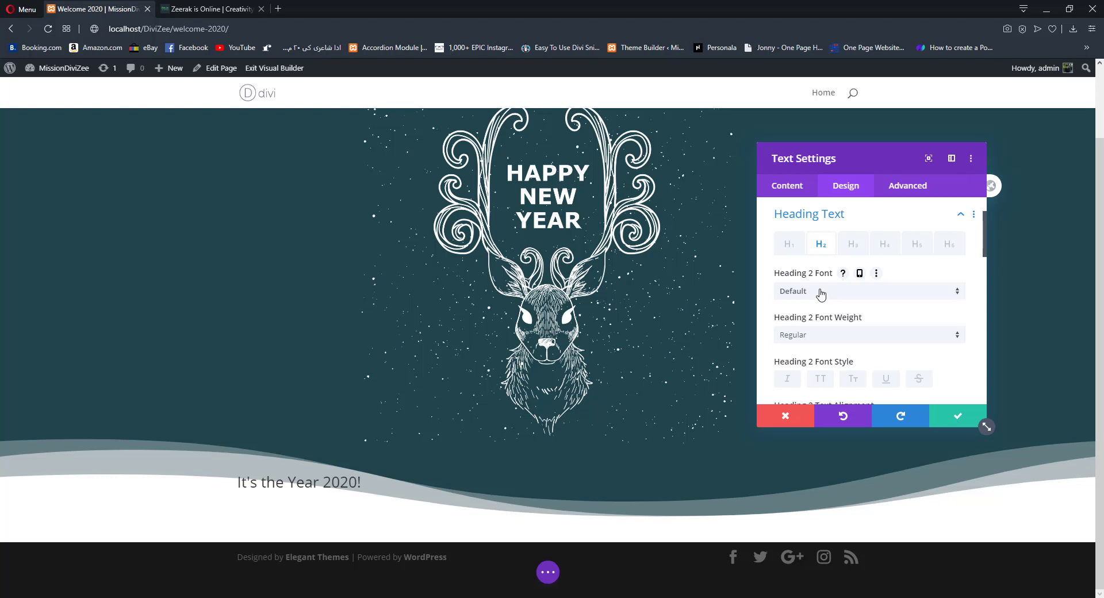
pyautogui.click(819, 292)
pyautogui.click(810, 216)
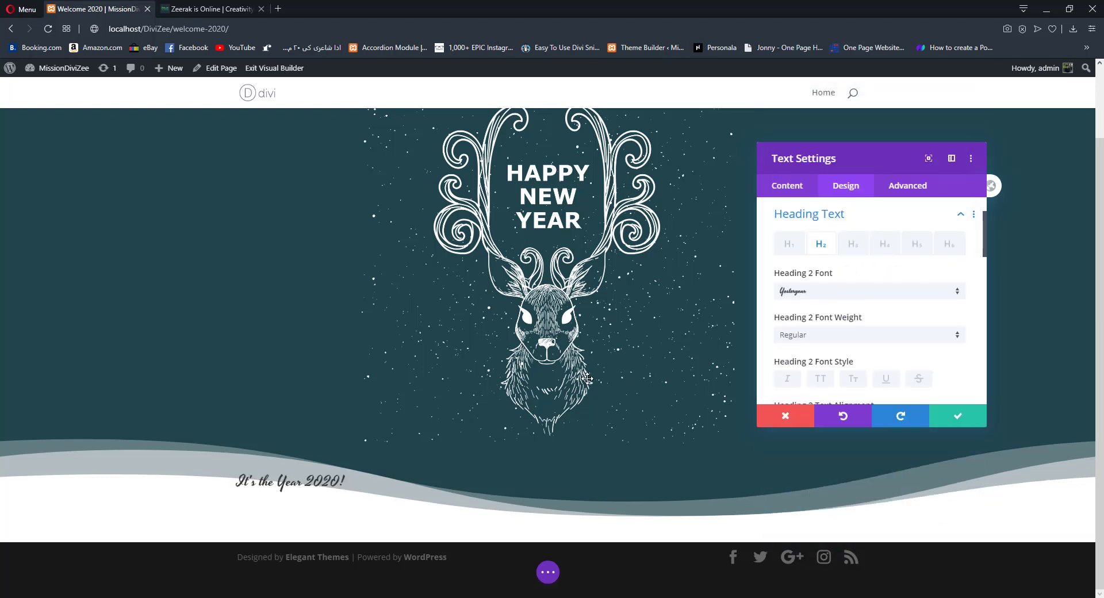
pyautogui.scroll(-1, 827, 298)
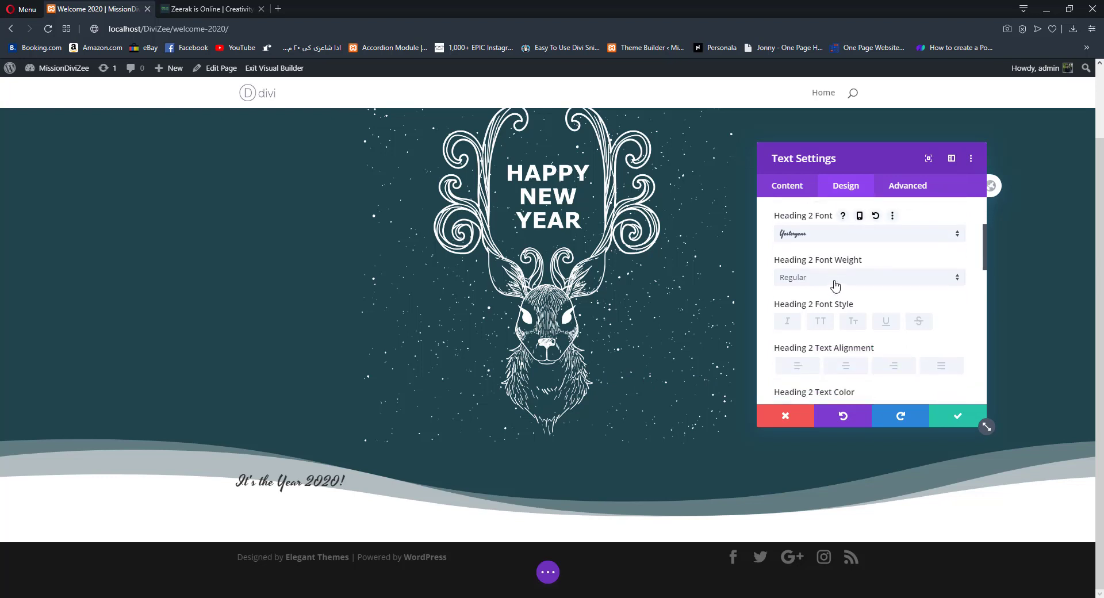
pyautogui.click(785, 322)
pyautogui.scroll(-2, 851, 302)
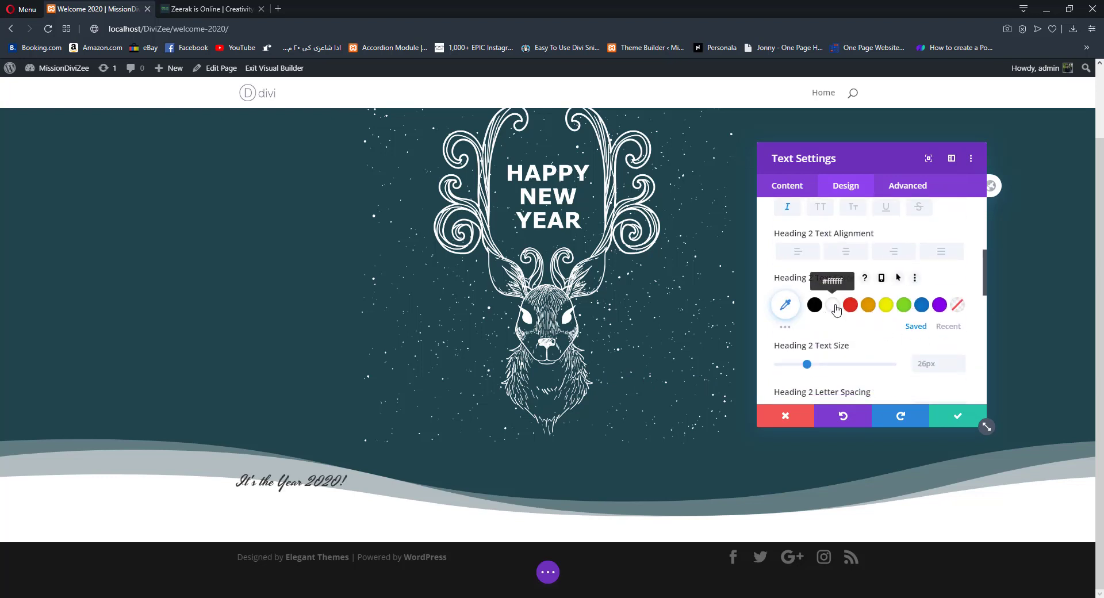
pyautogui.click(834, 307)
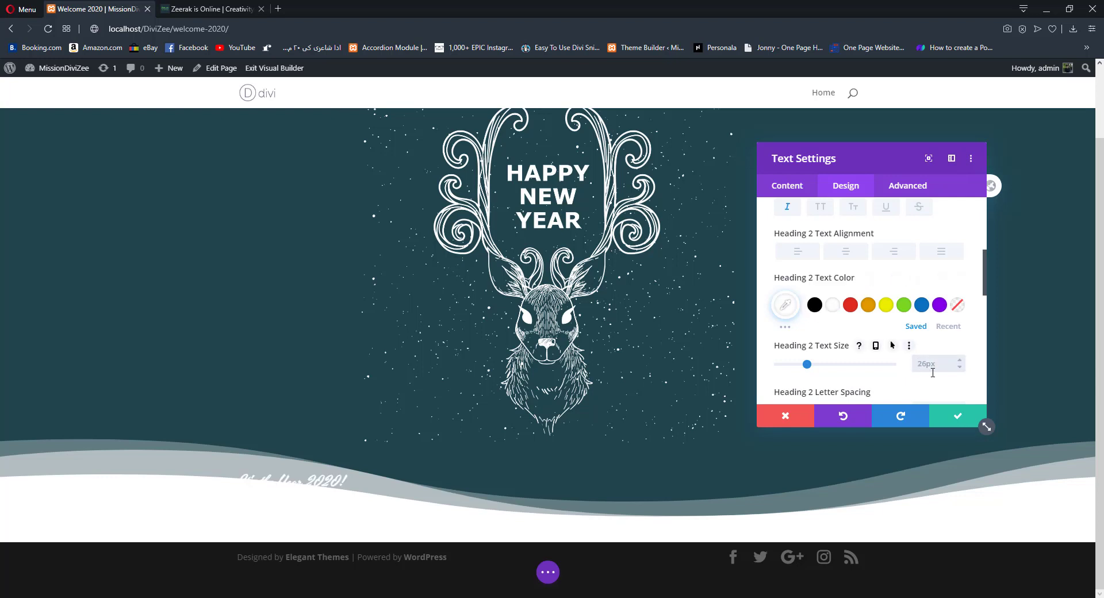
pyautogui.press('Return')
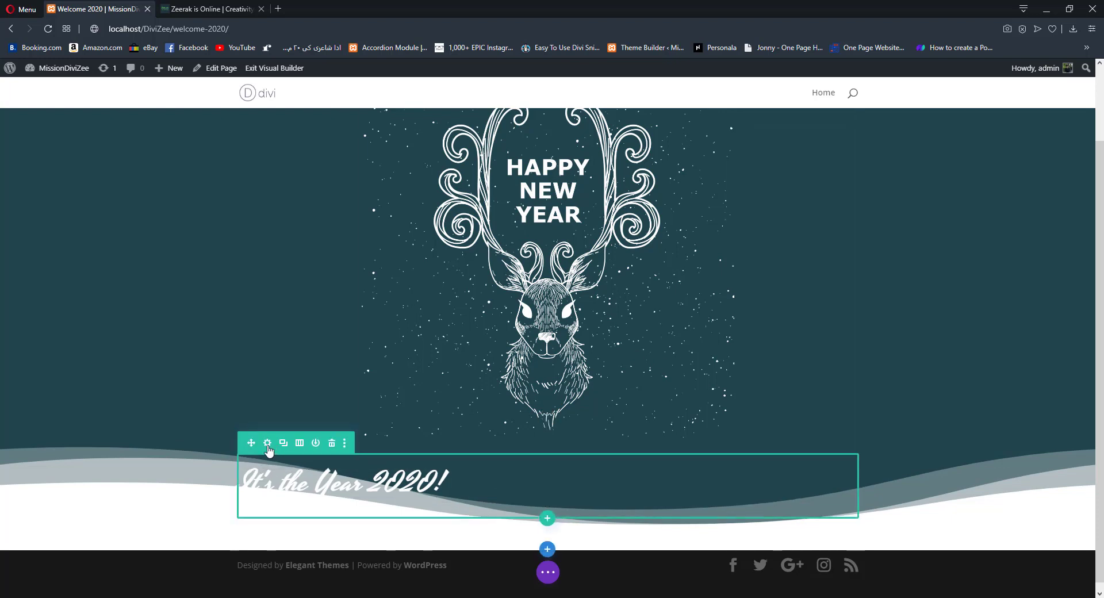
# - Give the heading row a red background from the recent colours
pyautogui.click(268, 444)
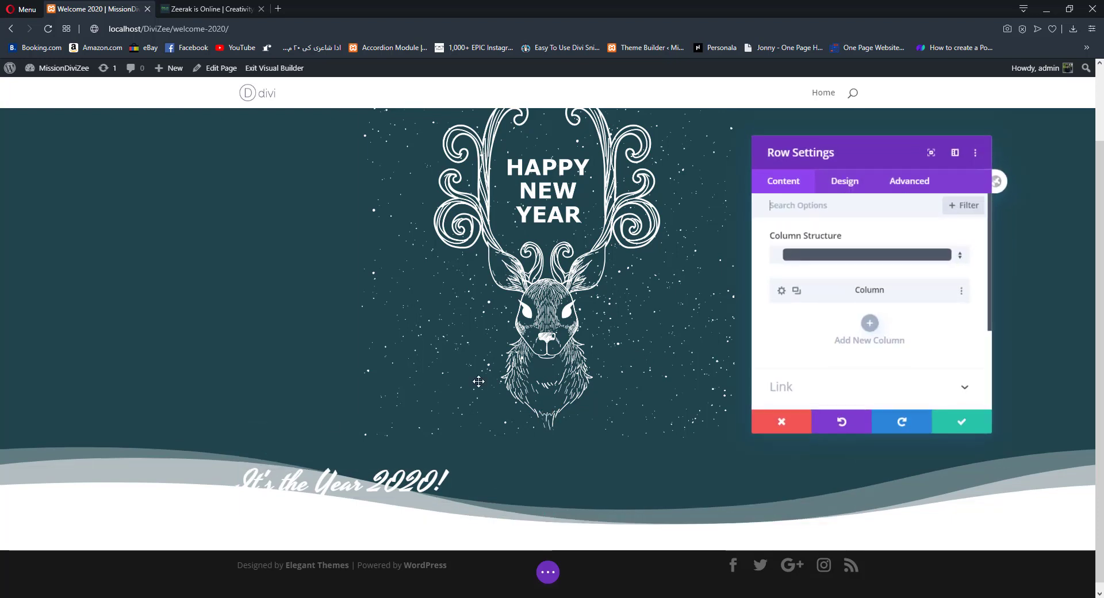
pyautogui.click(841, 191)
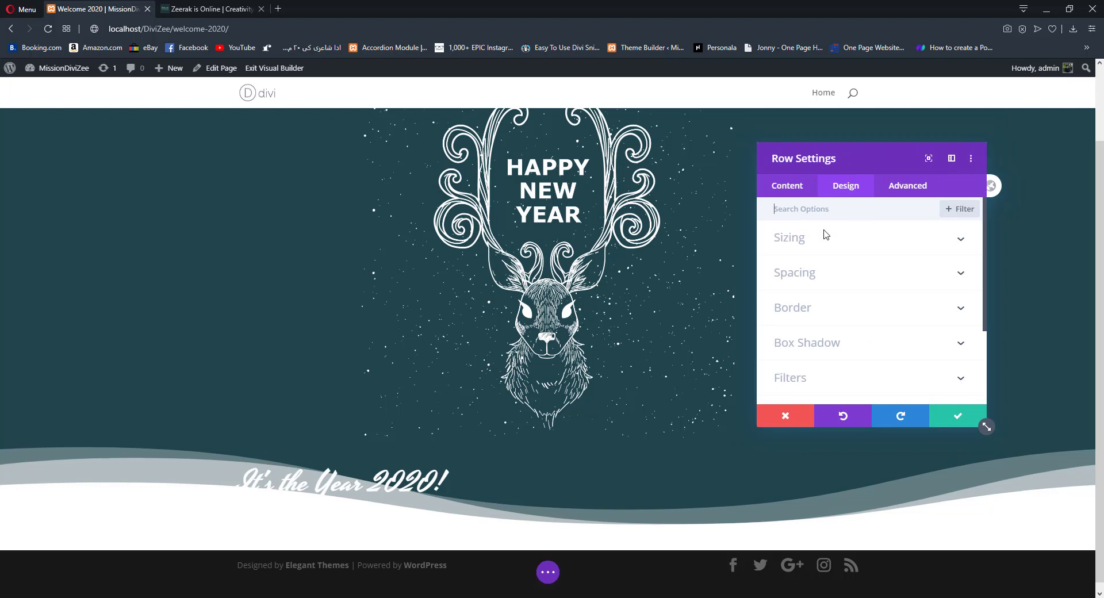
pyautogui.click(799, 189)
pyautogui.scroll(-5, 828, 346)
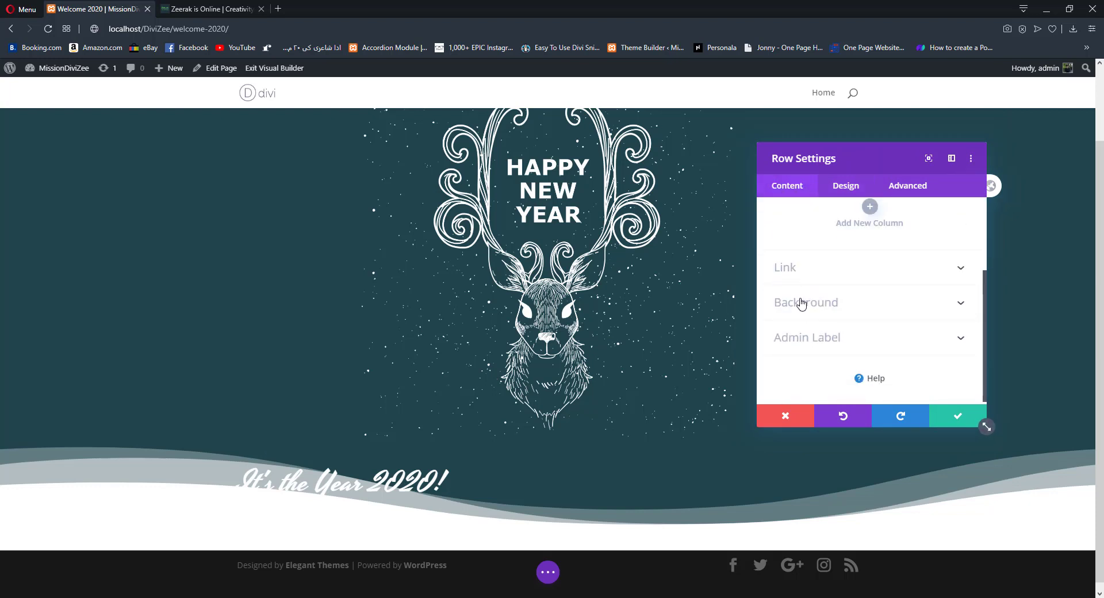
pyautogui.click(802, 303)
pyautogui.click(870, 352)
pyautogui.scroll(-2, 875, 339)
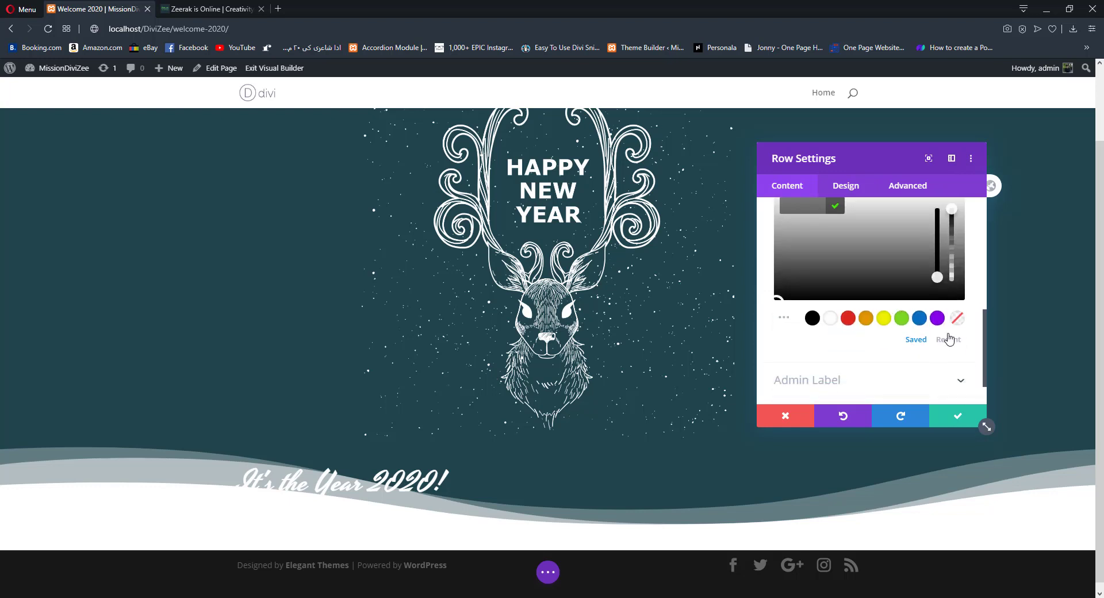
pyautogui.click(957, 320)
pyautogui.click(852, 320)
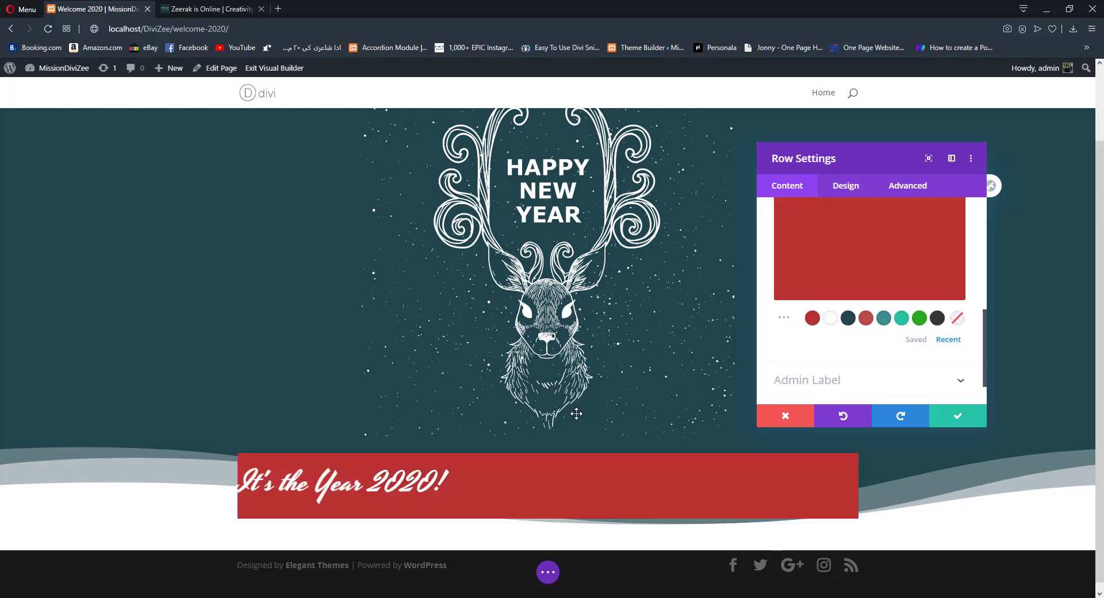
pyautogui.scroll(3, 846, 230)
# - Narrow the red row to 42% width and save
pyautogui.click(846, 187)
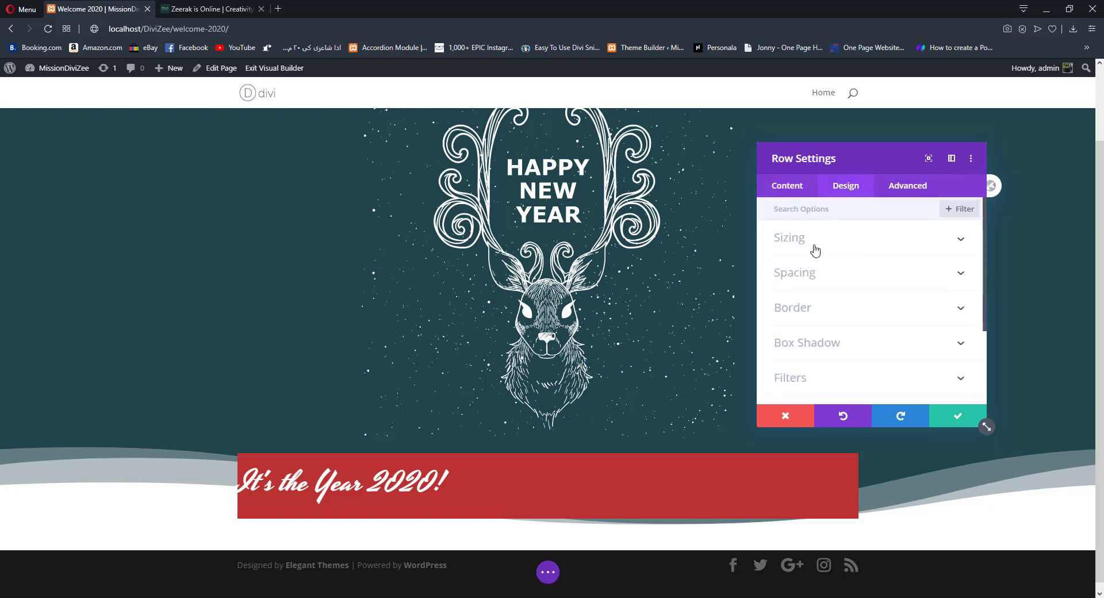
pyautogui.click(796, 244)
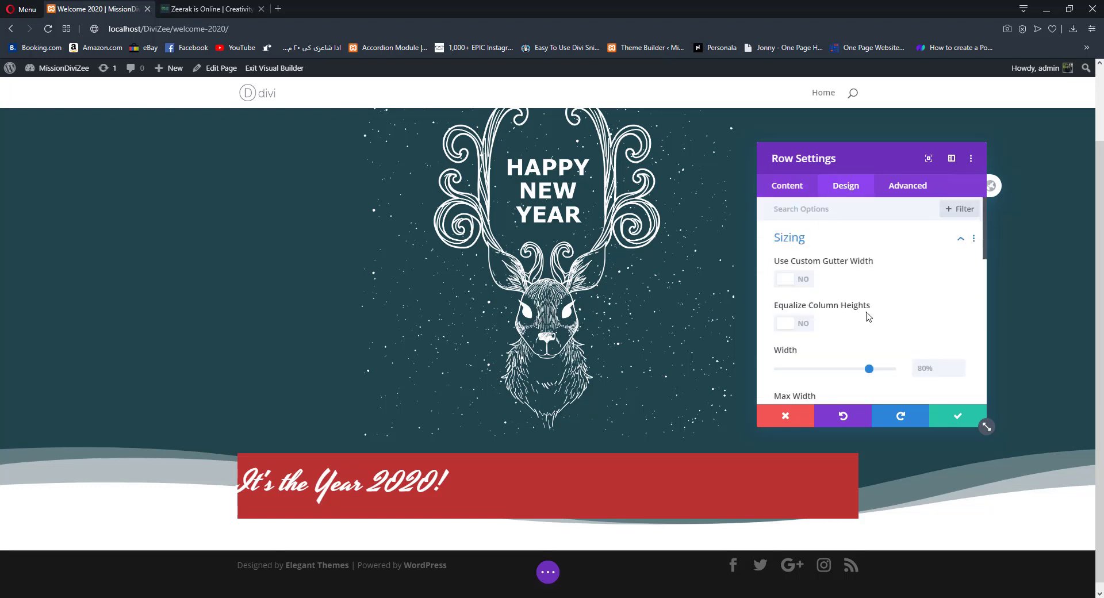
pyautogui.moveTo(869, 369); pyautogui.dragTo(849, 369)
pyautogui.moveTo(927, 369); pyautogui.dragTo(906, 371)
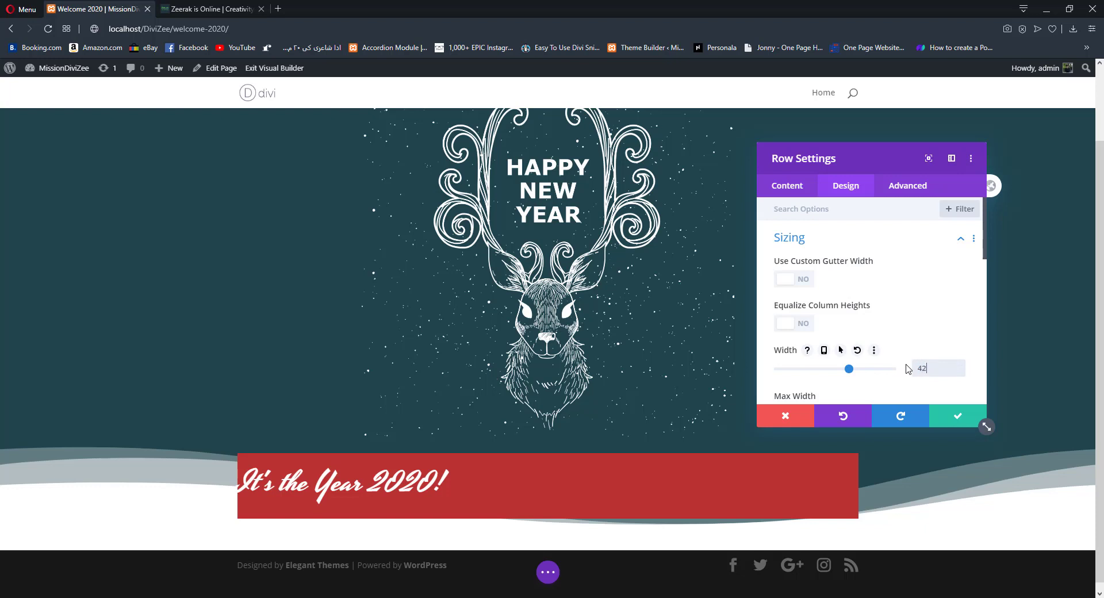
pyautogui.write('42')
pyautogui.press('Return')
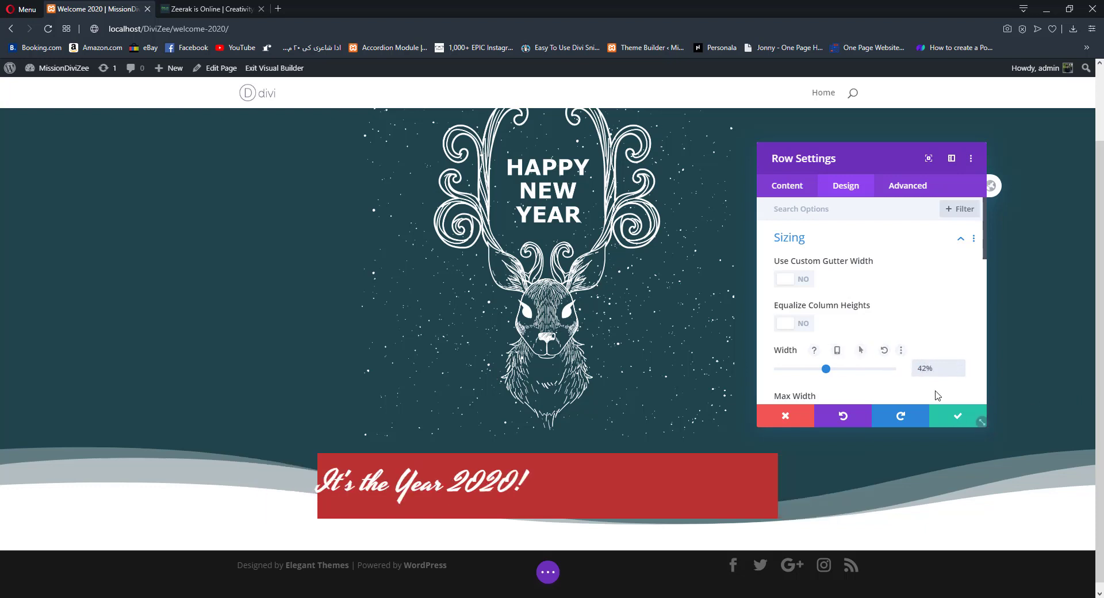
pyautogui.click(959, 417)
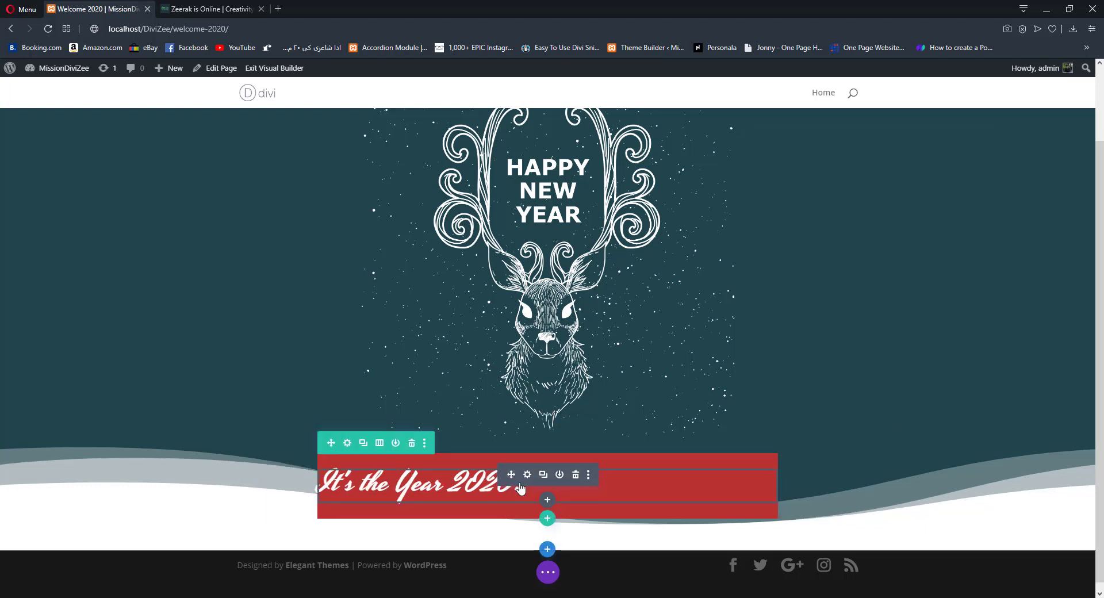
# - Set the red row's border style to double
pyautogui.click(347, 442)
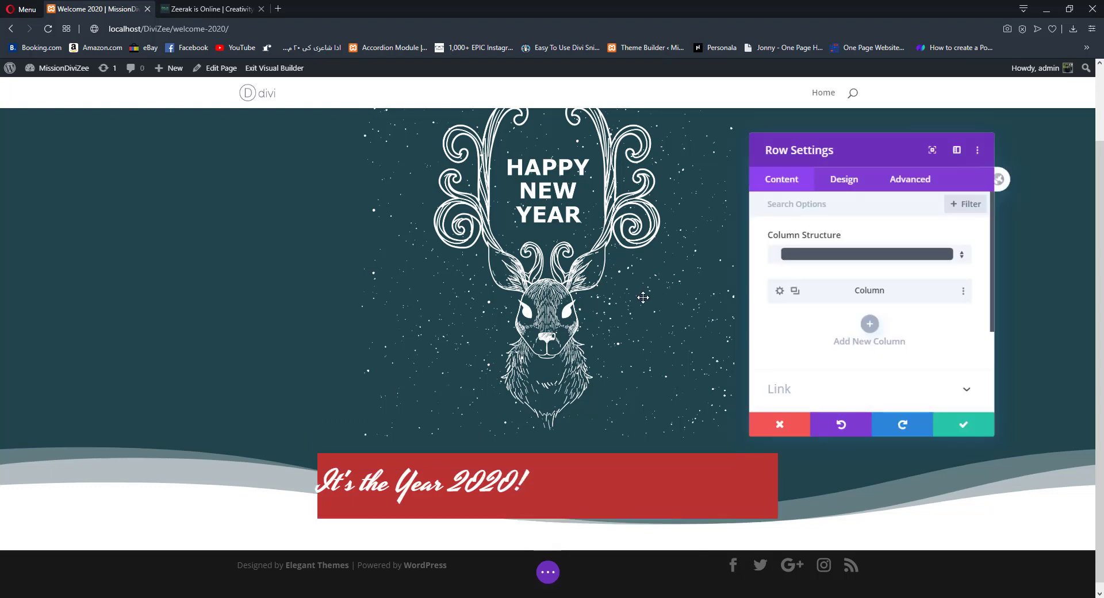
pyautogui.click(846, 185)
pyautogui.scroll(-3, 834, 326)
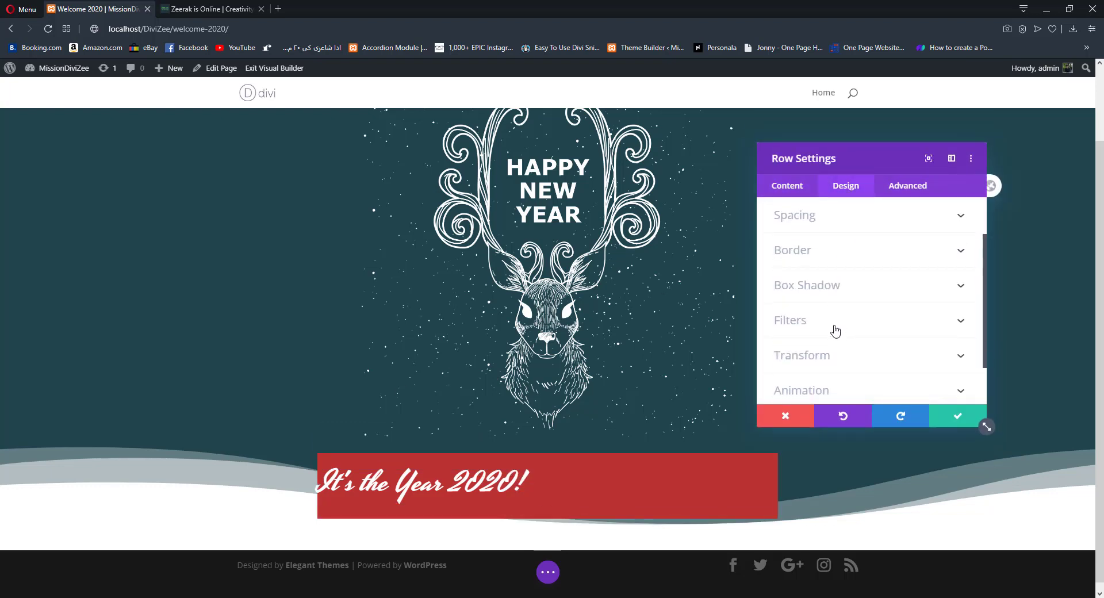
pyautogui.scroll(3, 811, 286)
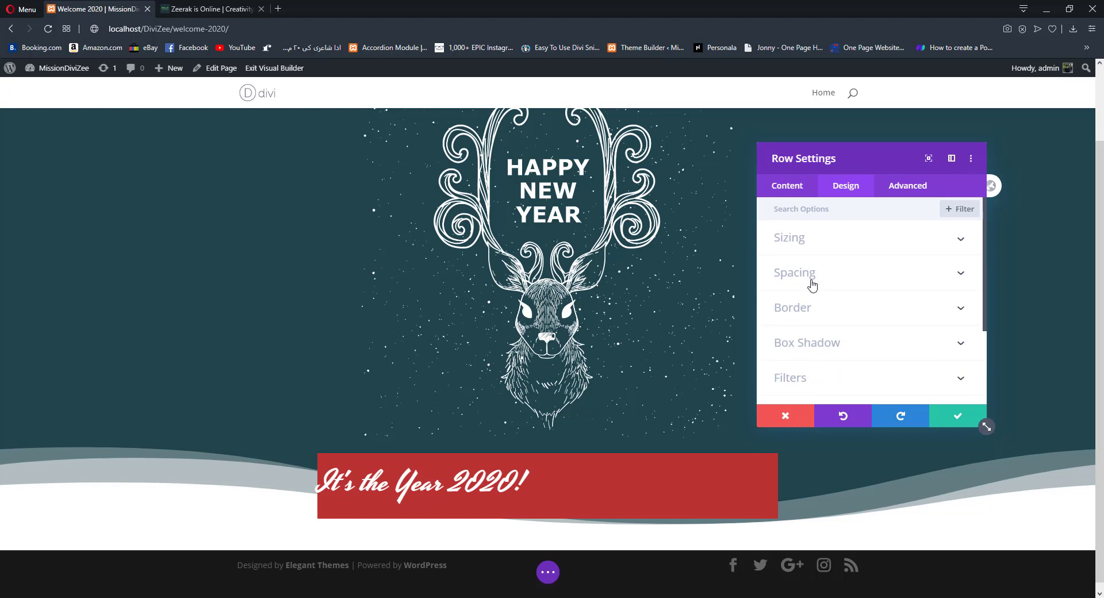
pyautogui.click(816, 313)
pyautogui.scroll(-2, 850, 303)
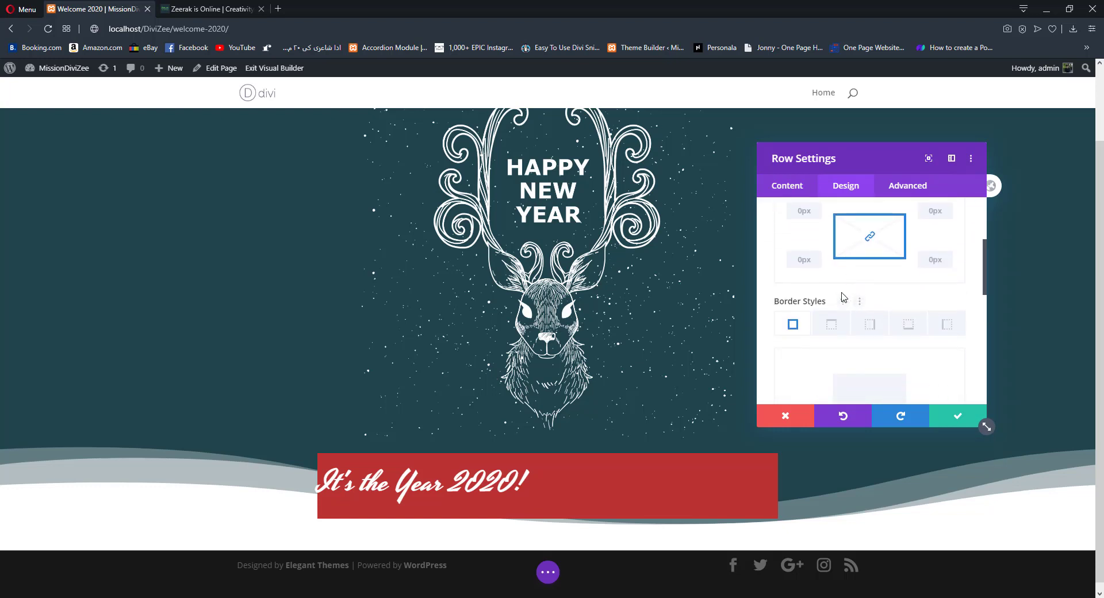
pyautogui.scroll(-4, 845, 304)
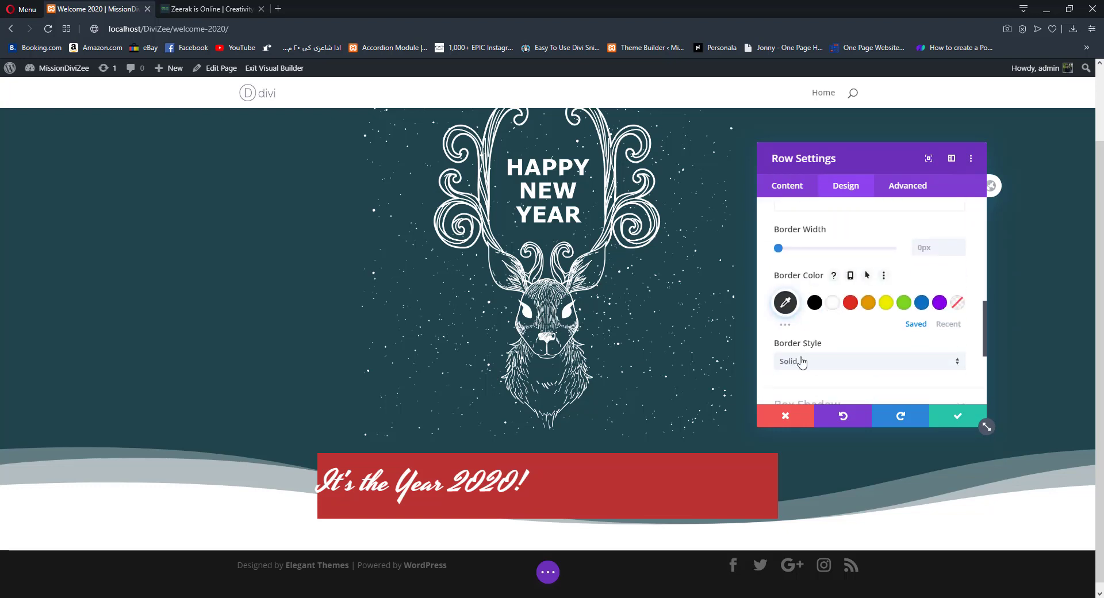
pyautogui.click(817, 357)
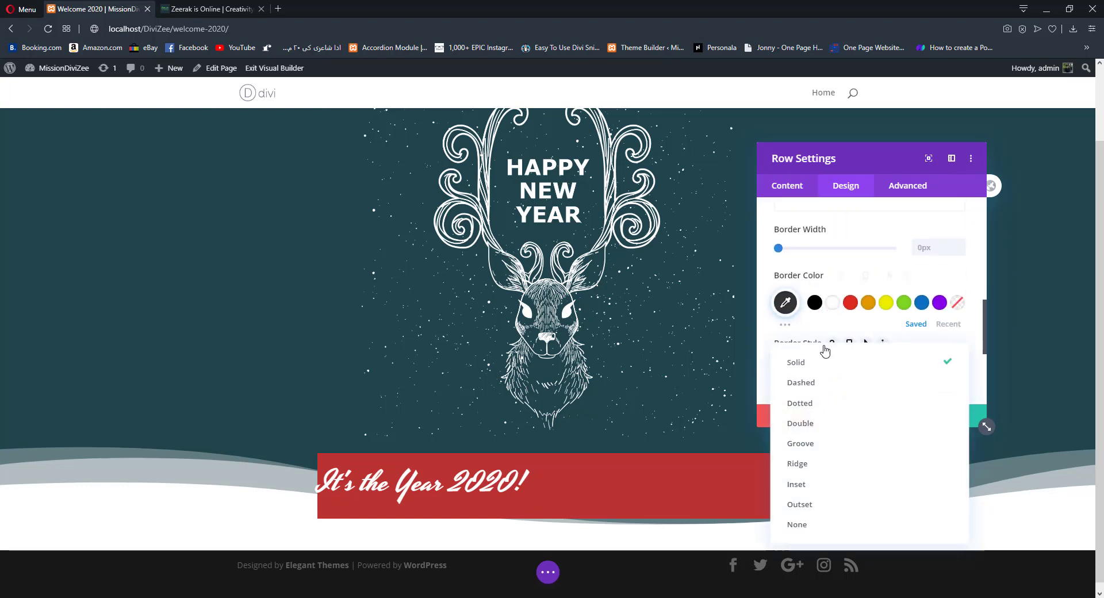
pyautogui.click(824, 426)
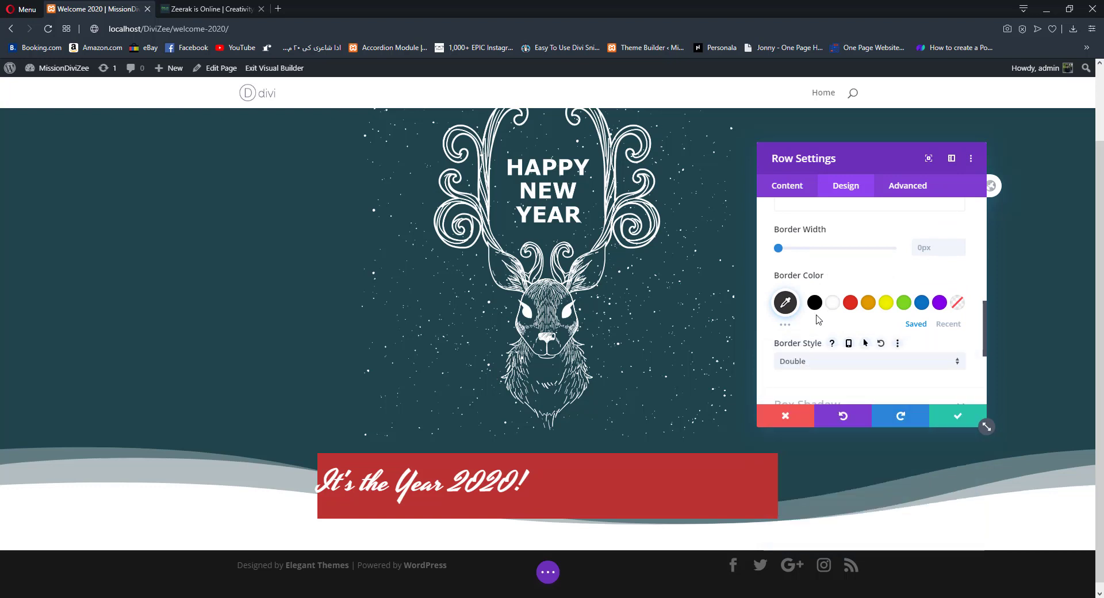
# - Make the row border 8px wide in dark teal and save
pyautogui.scroll(3, 865, 351)
pyautogui.click(959, 359)
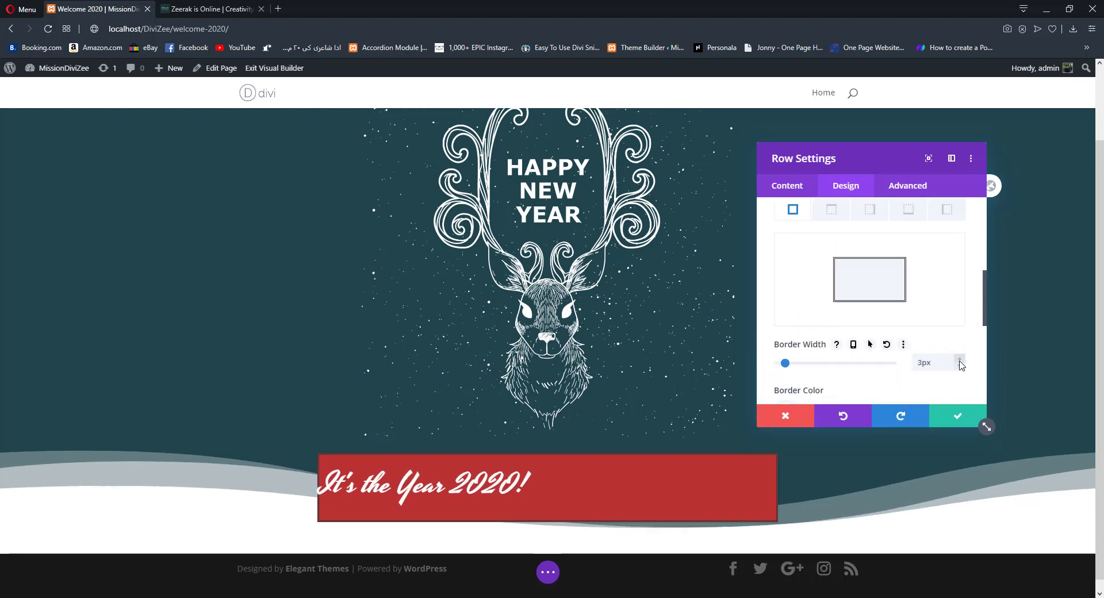
pyautogui.click(959, 359)
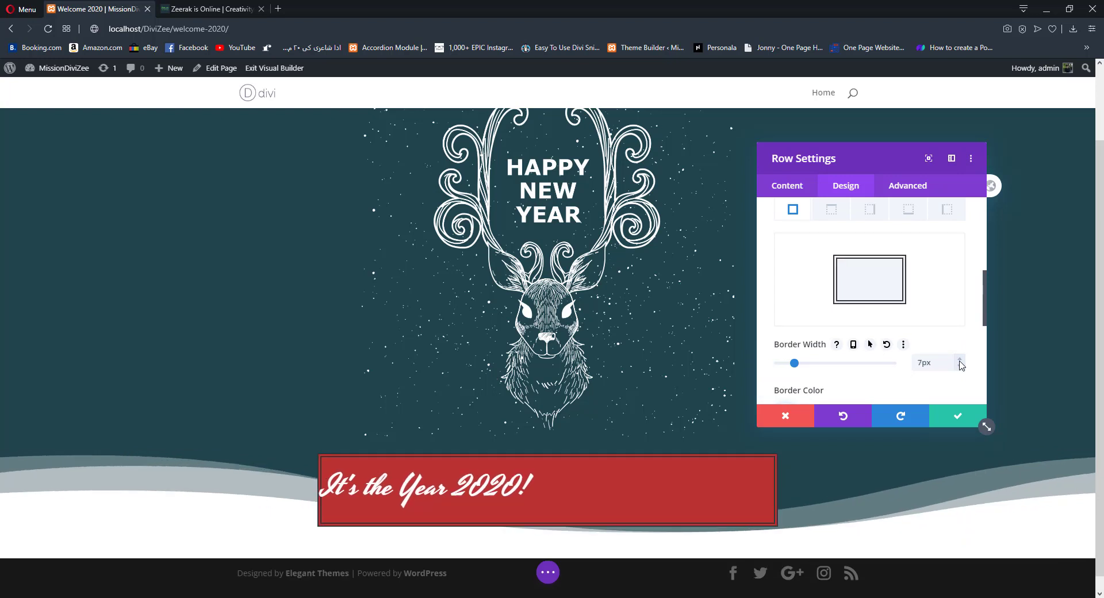
pyautogui.click(960, 360)
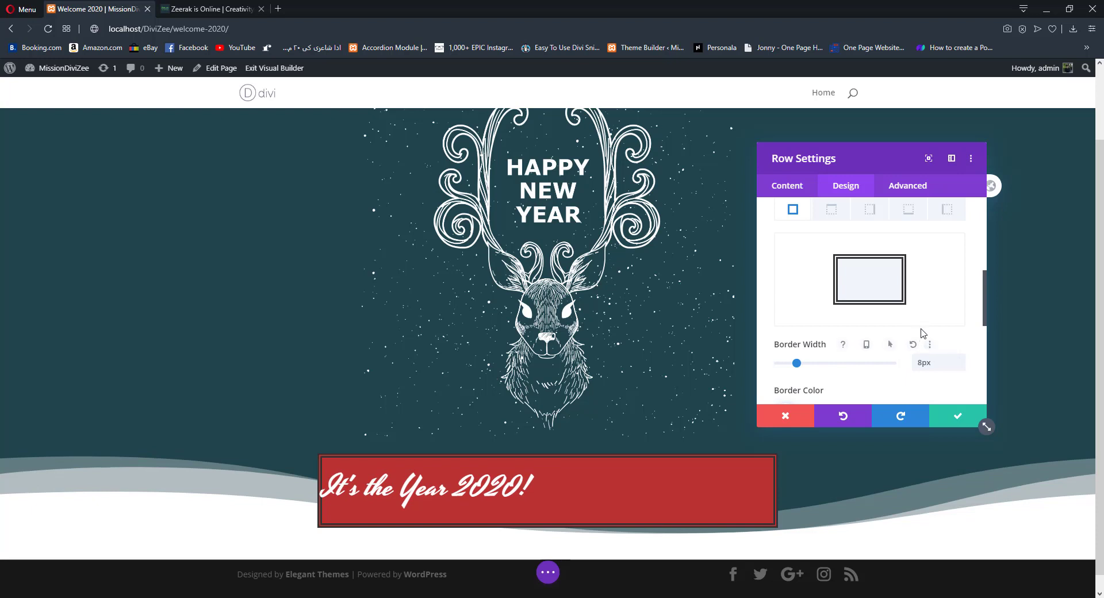
pyautogui.scroll(-1, 938, 352)
pyautogui.click(950, 382)
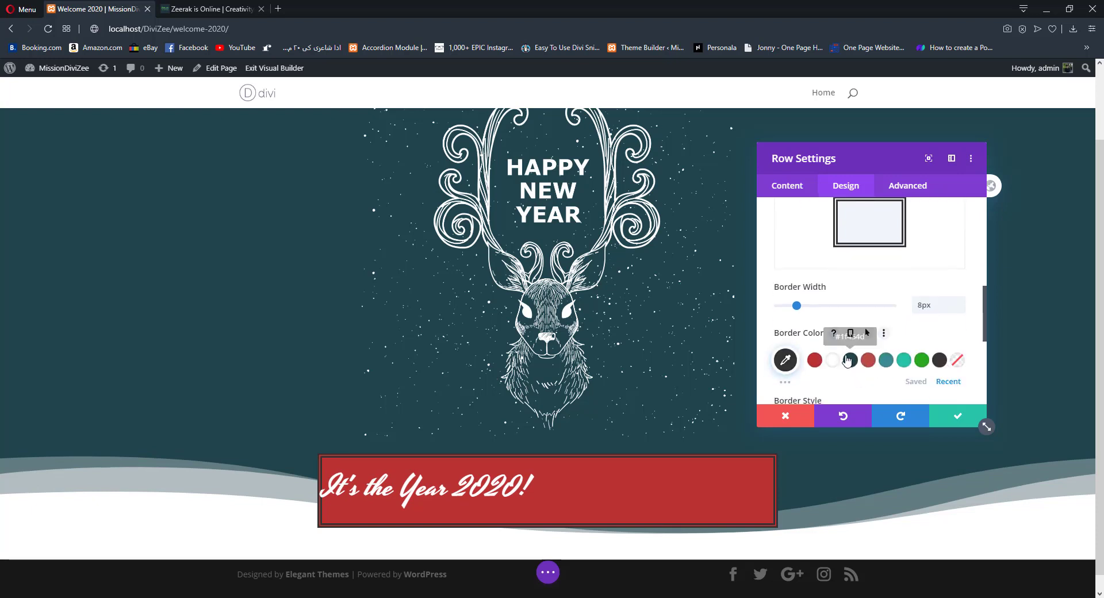
pyautogui.click(852, 362)
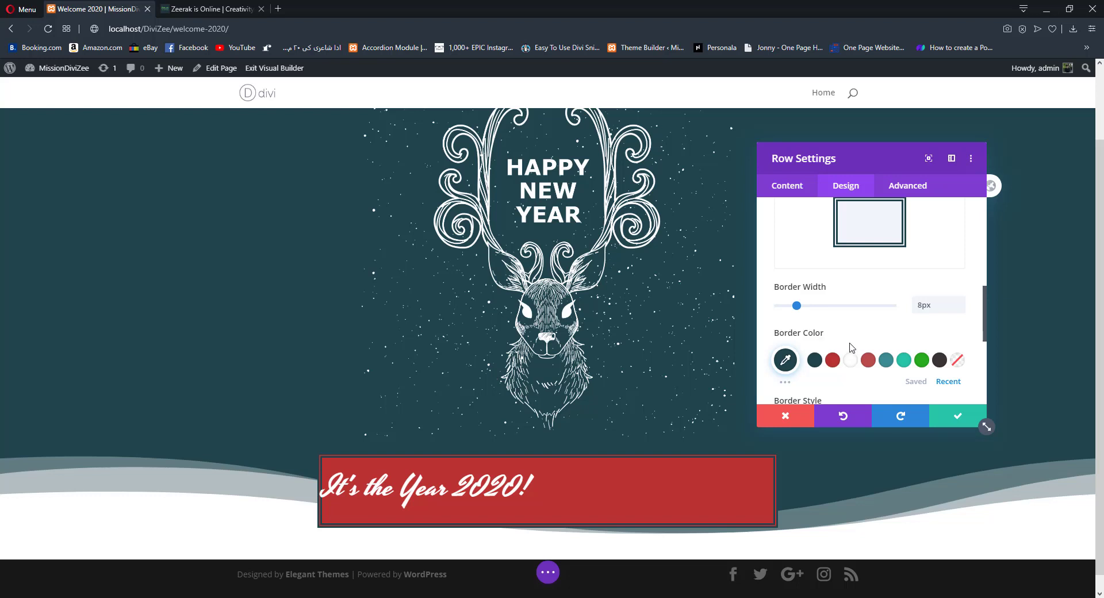
pyautogui.click(950, 421)
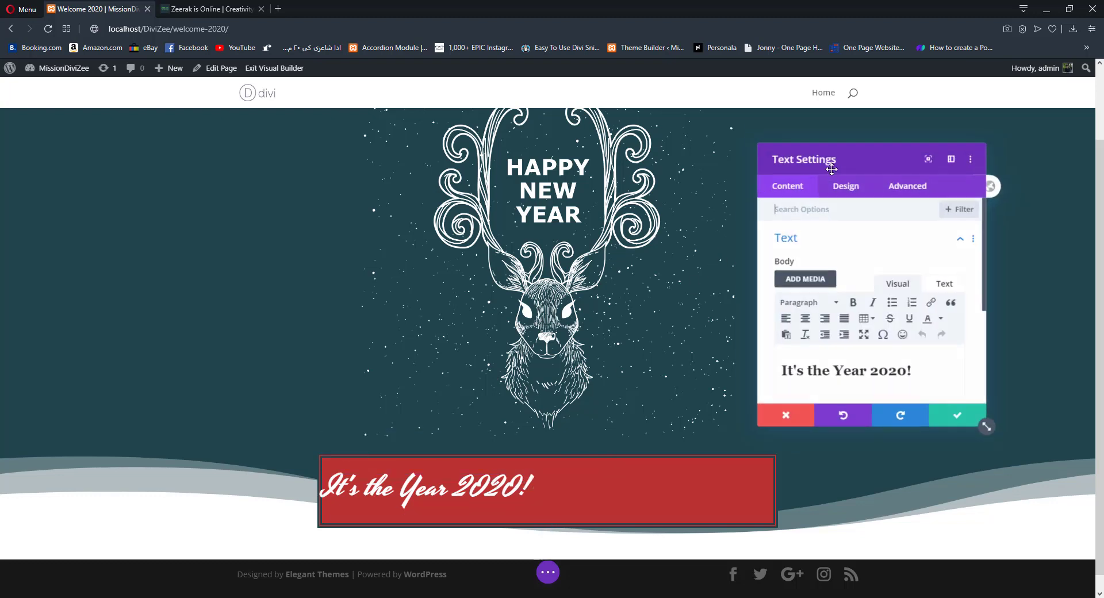
# - Centre-align the 'It's the Year 2020!' text and save the text settings
pyautogui.click(844, 187)
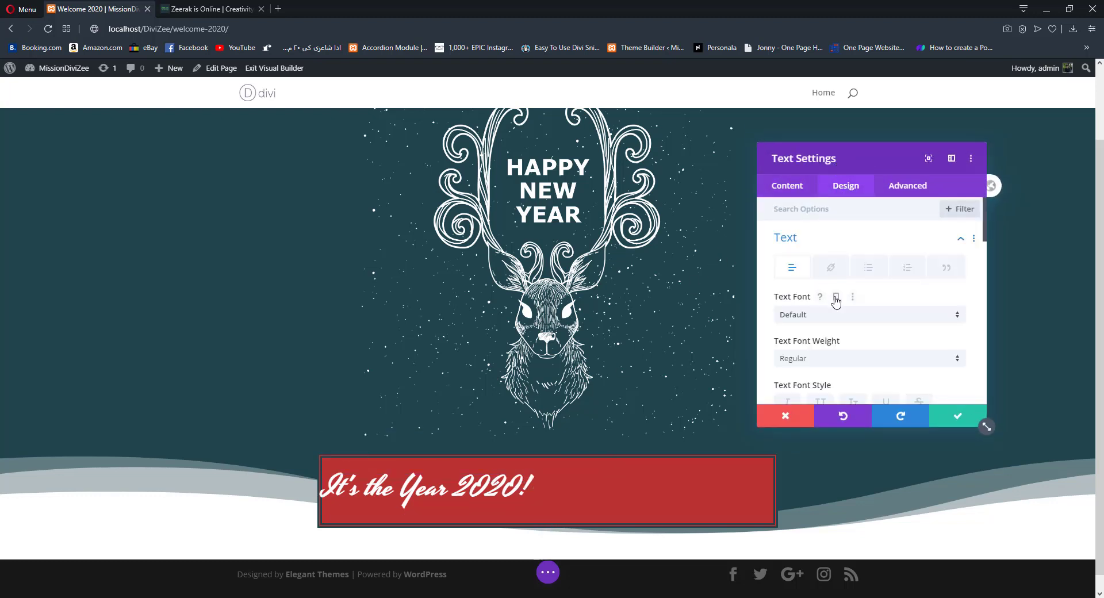
pyautogui.scroll(-6, 834, 295)
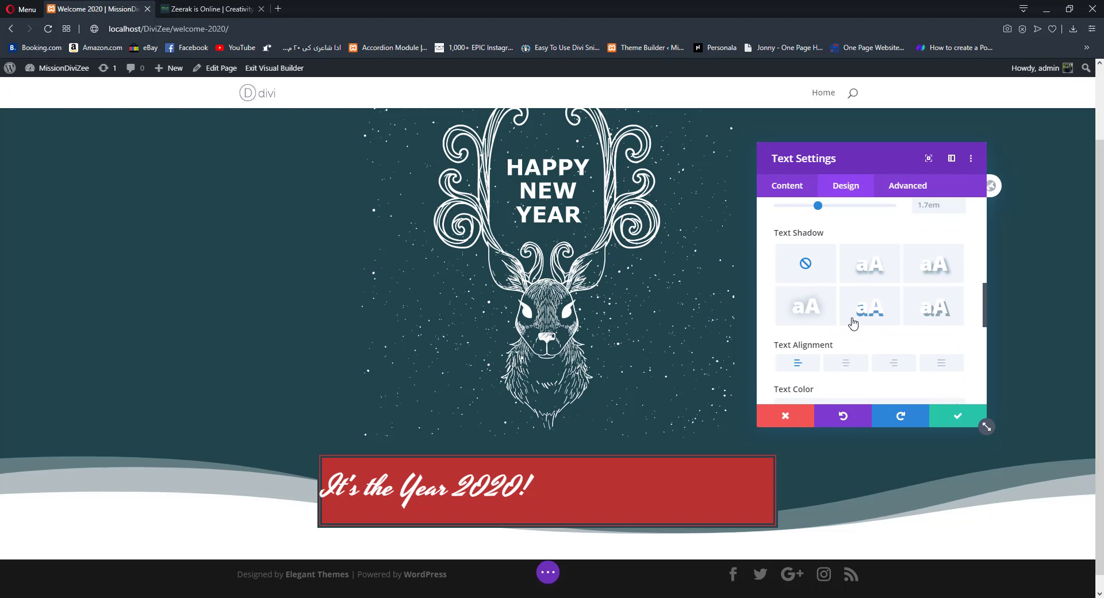
pyautogui.click(846, 363)
pyautogui.click(955, 415)
pyautogui.scroll(3, 690, 346)
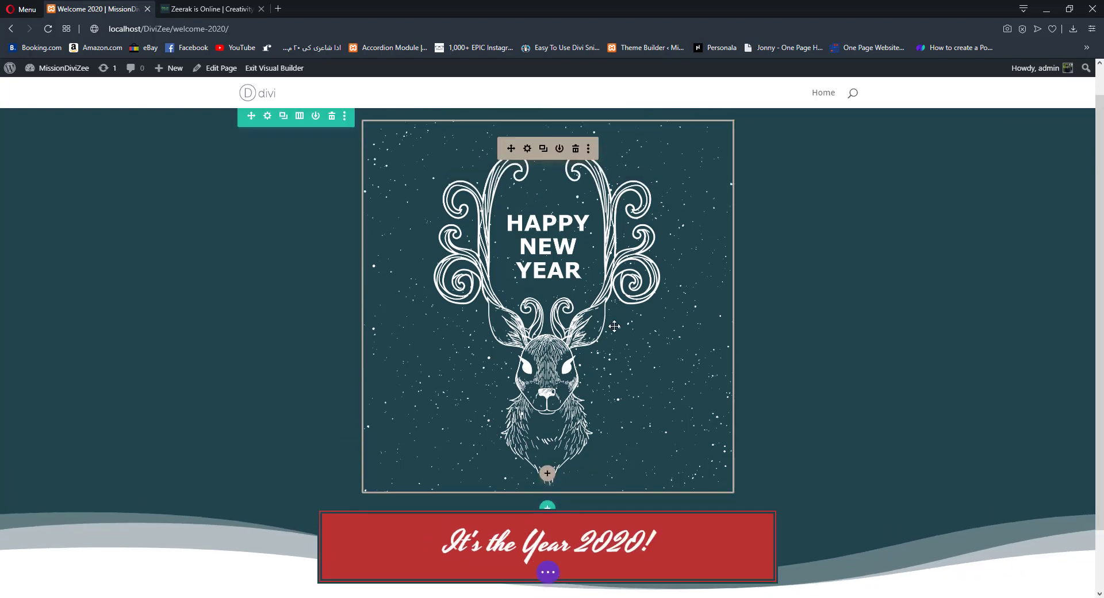
pyautogui.scroll(-3, 701, 249)
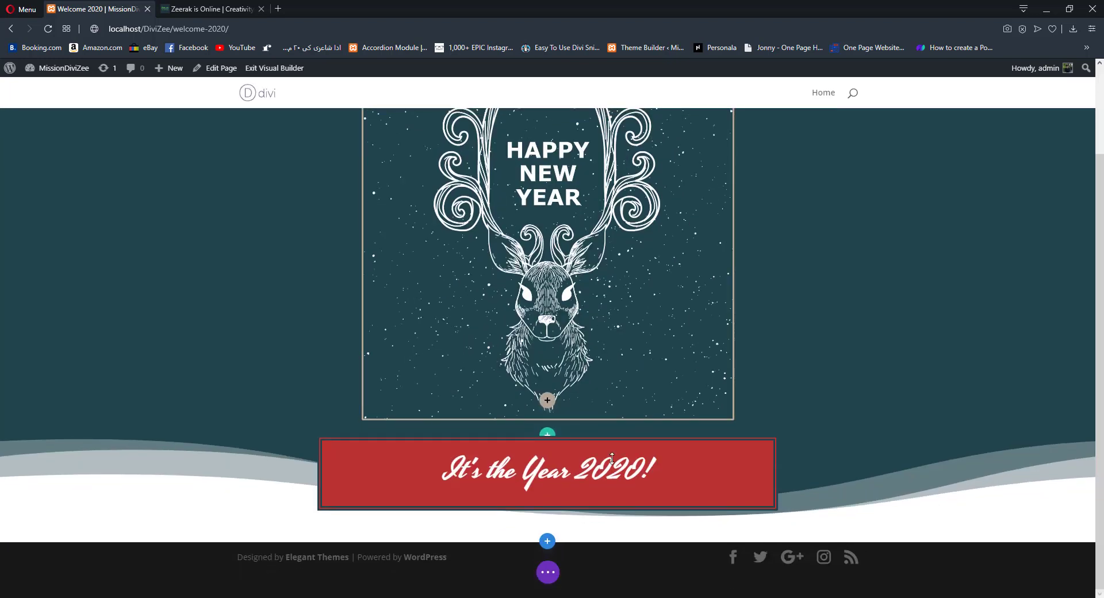
# - Add a regular section with a 3/4 + 1/4 row and a Text module in the left column
pyautogui.click(548, 542)
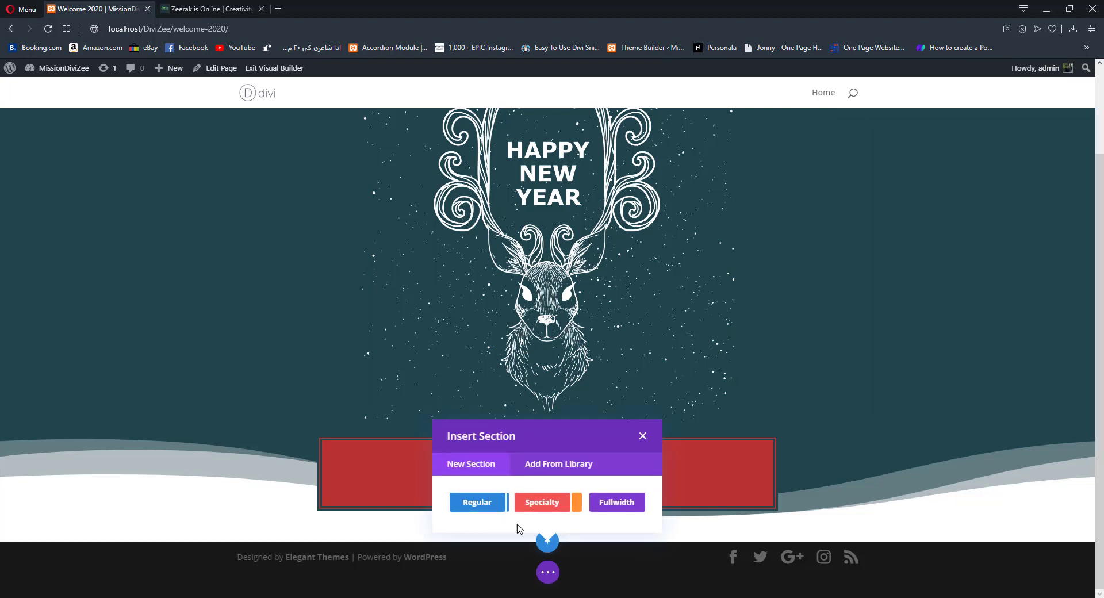
pyautogui.click(490, 504)
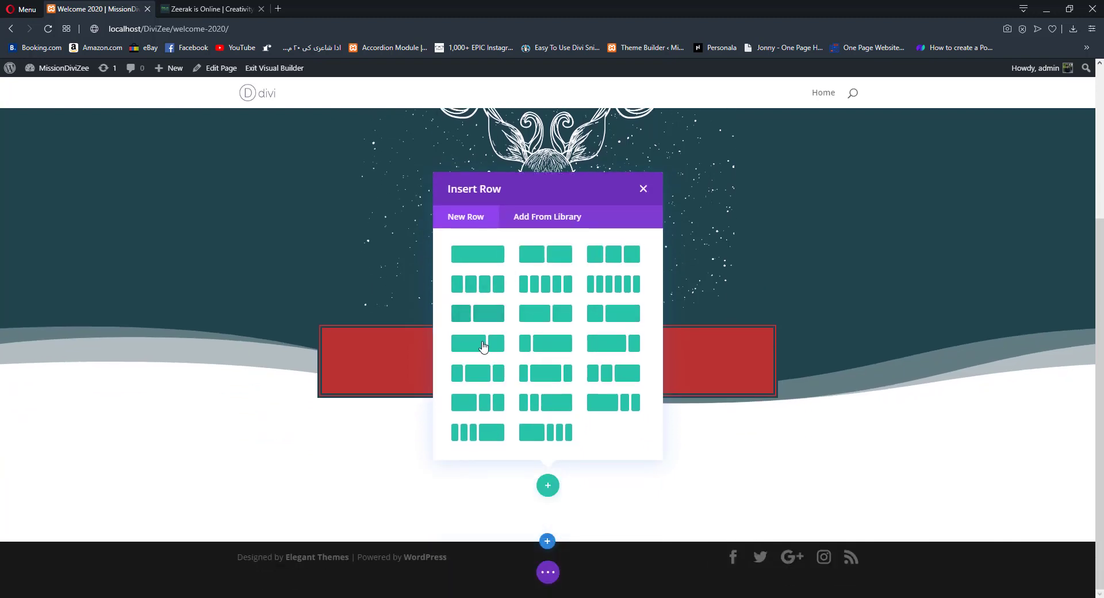
pyautogui.click(483, 350)
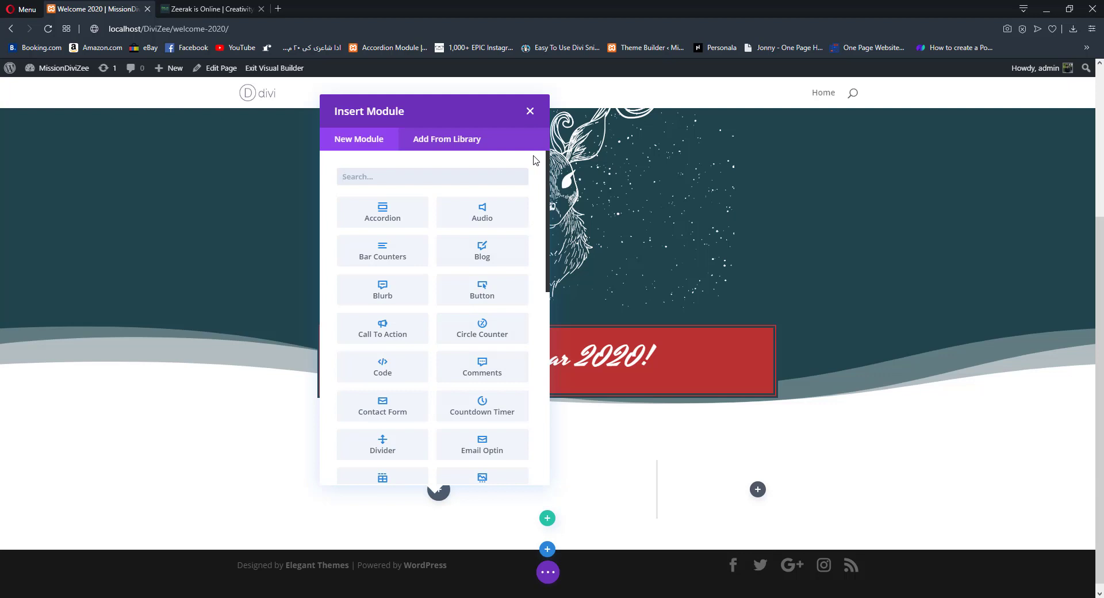
pyautogui.write('text')
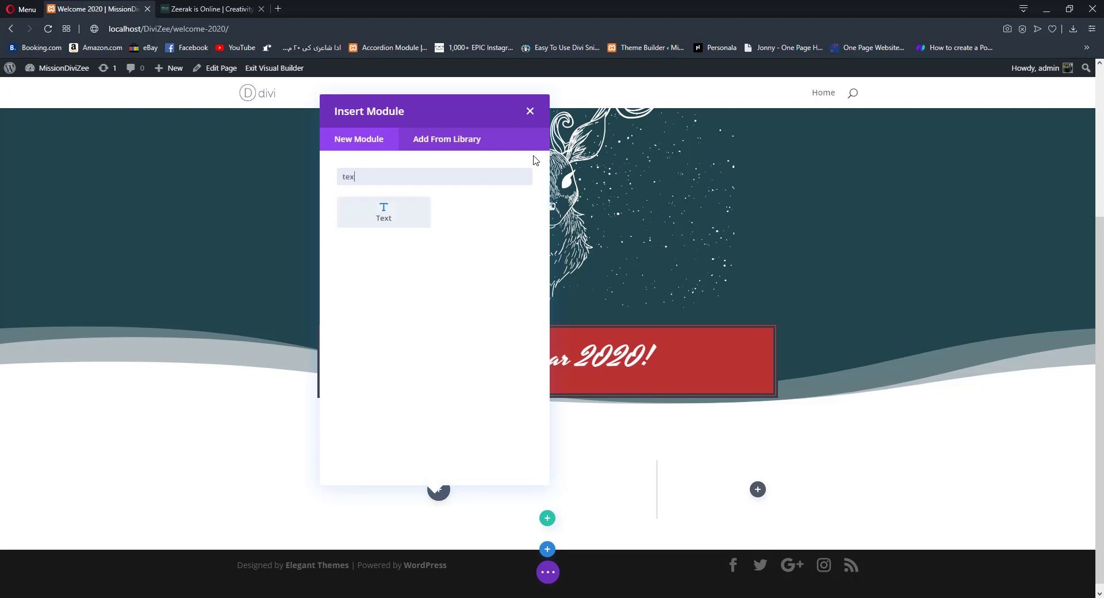
pyautogui.click(354, 211)
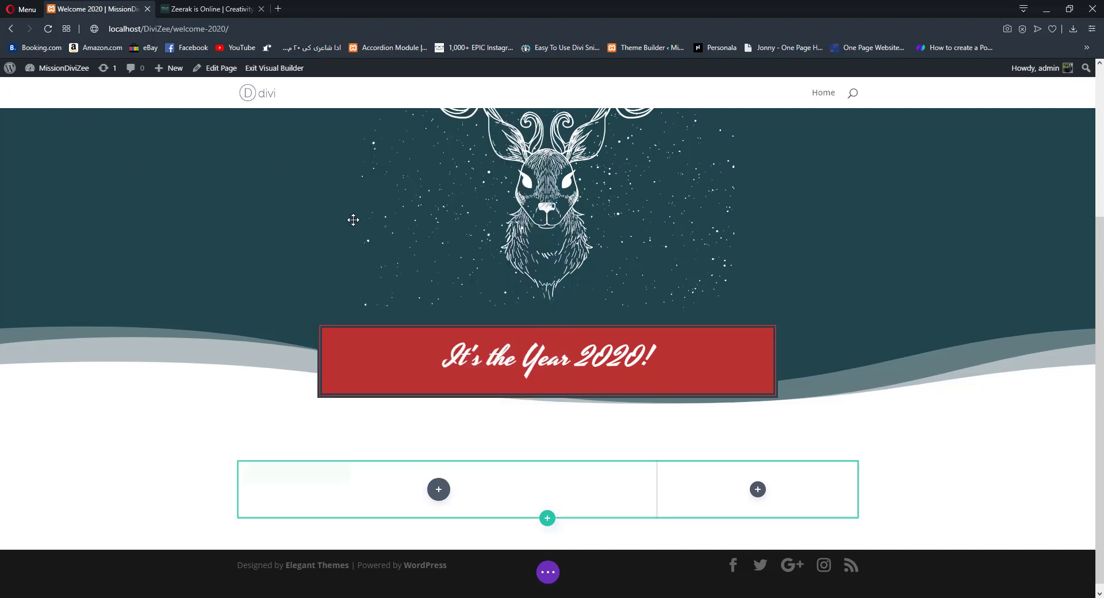
# - Replace the placeholder text with 'Grab our Aweosme New Year Deals'
pyautogui.tripleClick(874, 373)
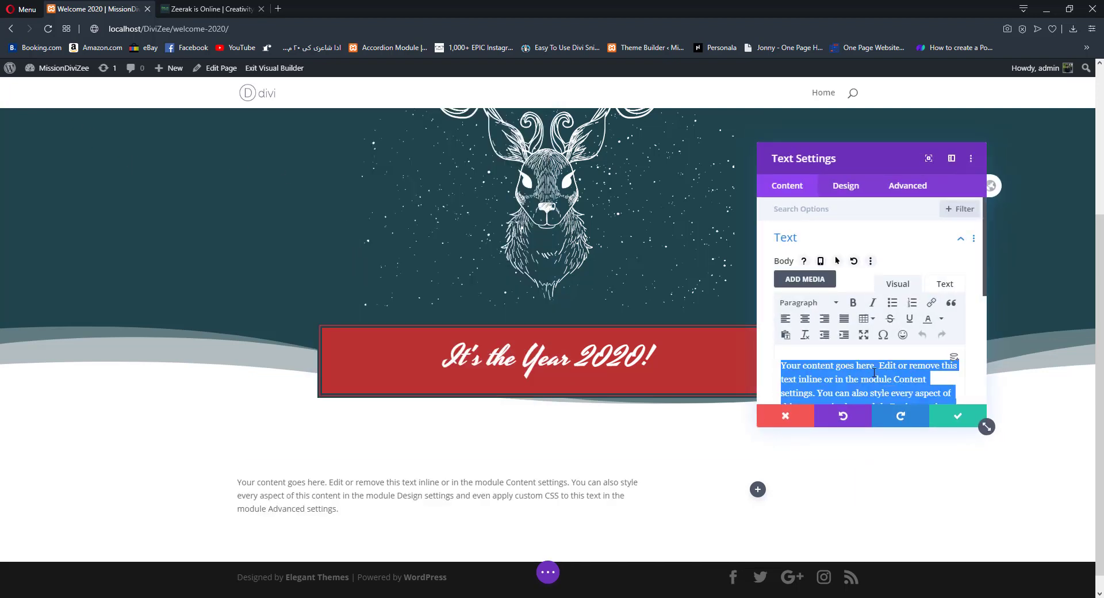
pyautogui.write('Grab our Aweosme New Year Deals')
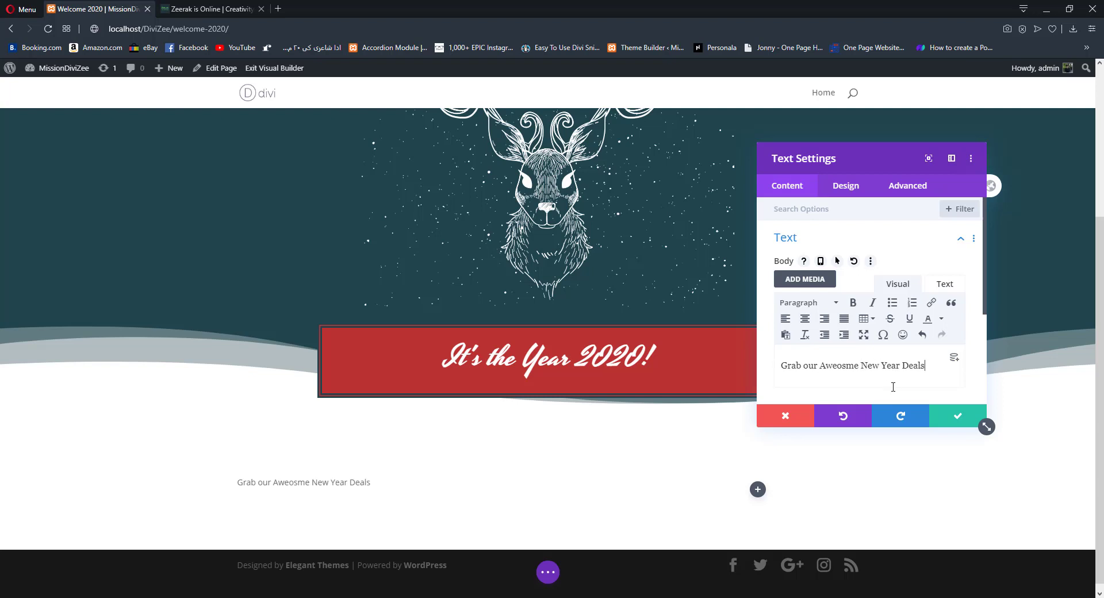
pyautogui.moveTo(924, 366); pyautogui.dragTo(797, 367)
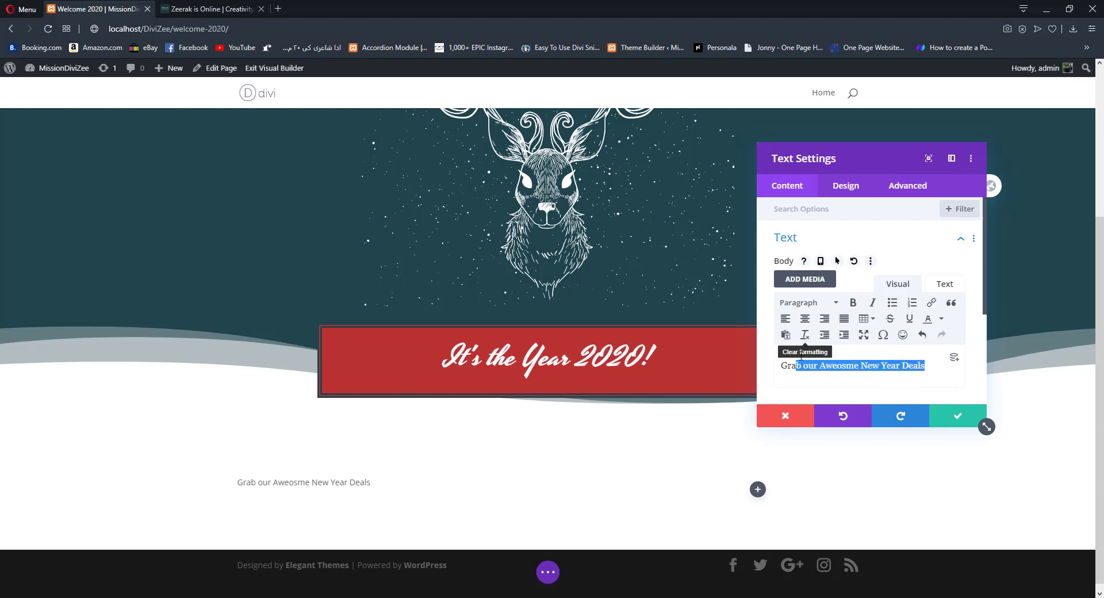
pyautogui.click(806, 303)
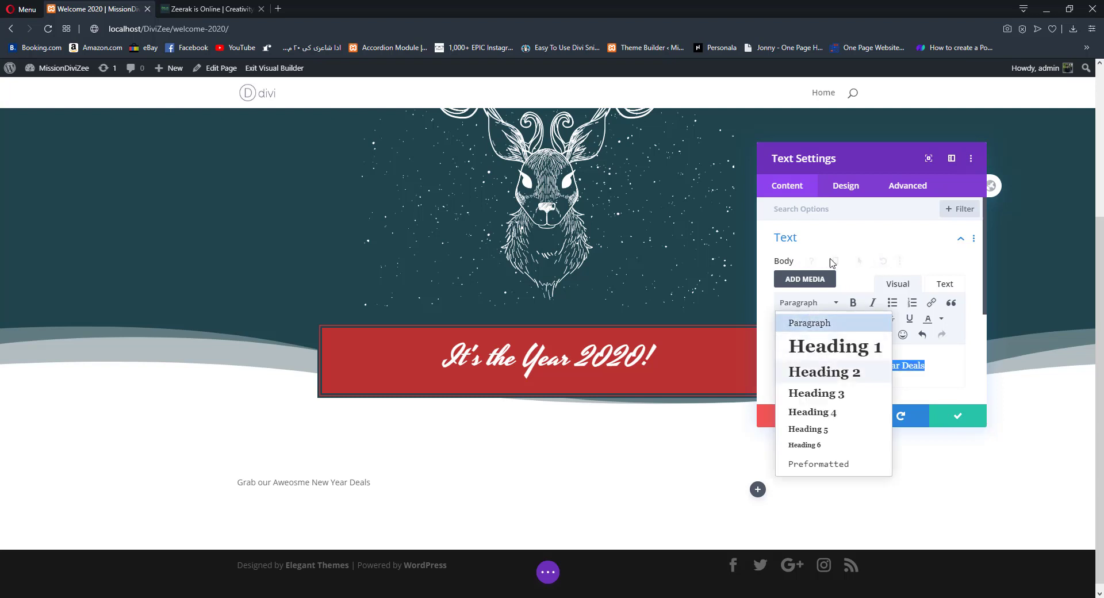
# - Make the deals line a Heading 2 set in the Georgia font
pyautogui.press('Return')
pyautogui.click(843, 196)
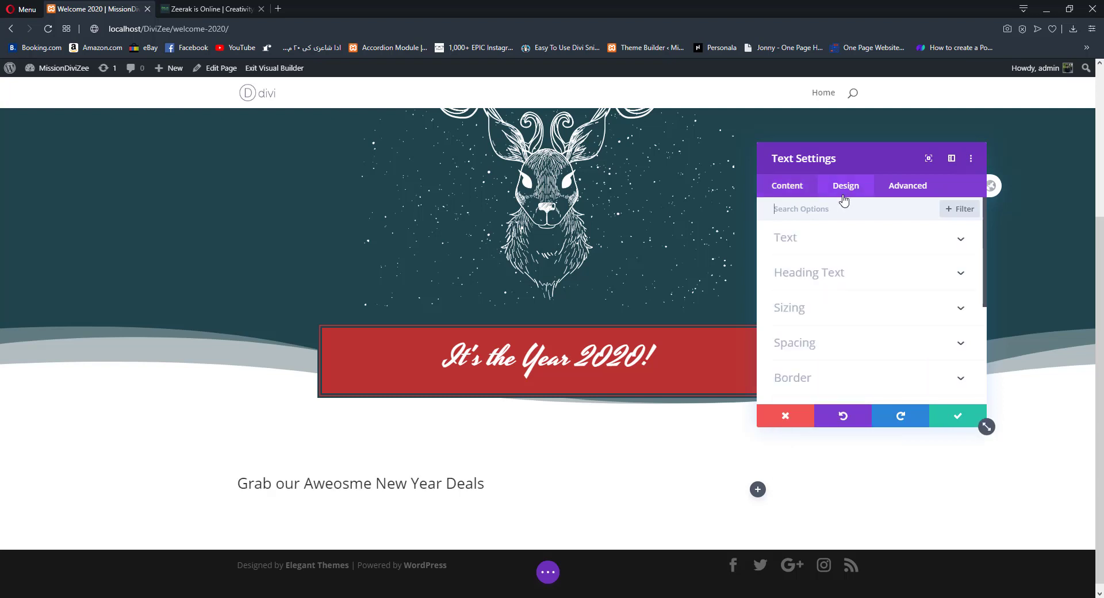
pyautogui.click(813, 277)
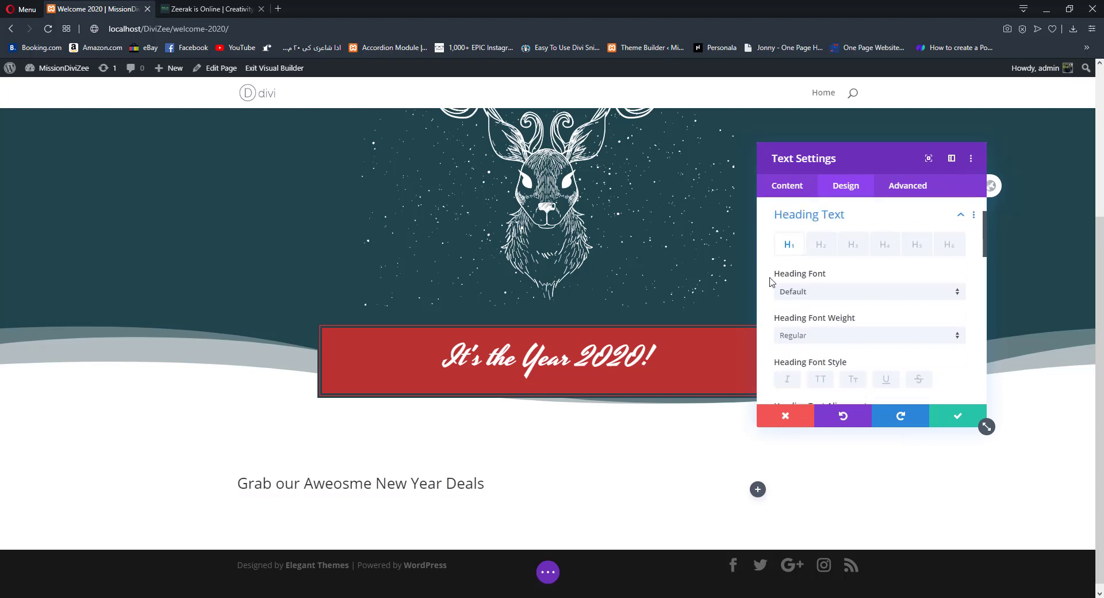
pyautogui.click(821, 244)
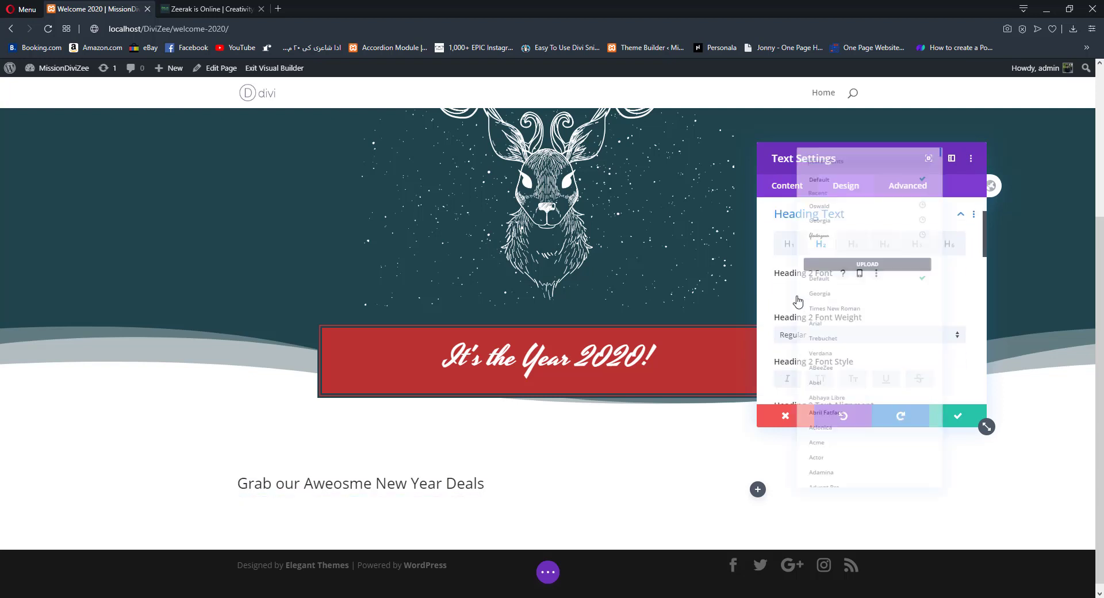
pyautogui.click(800, 294)
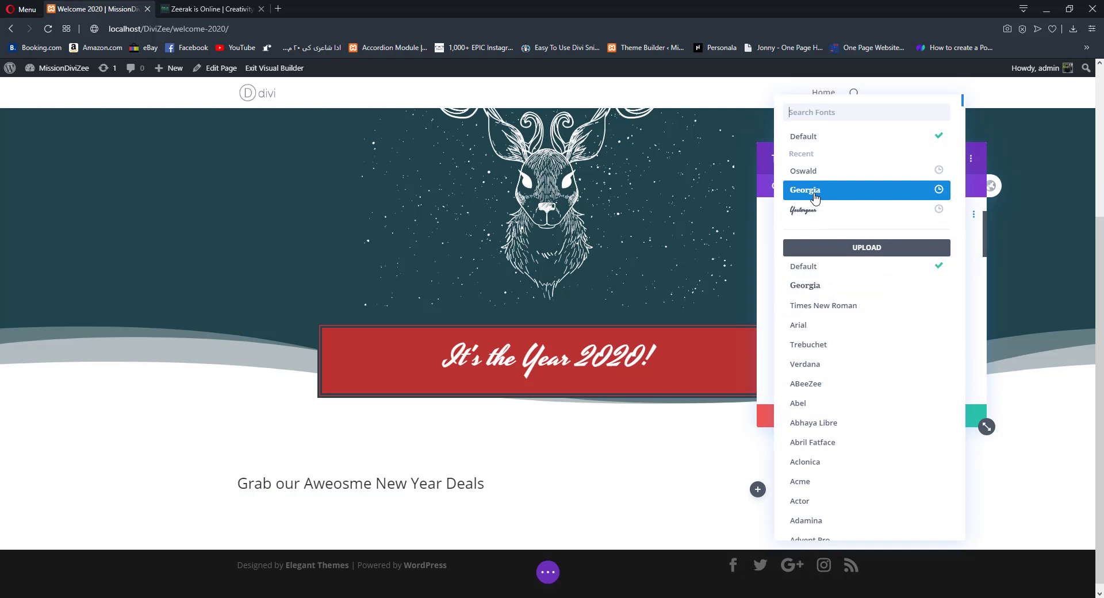
pyautogui.click(816, 198)
pyautogui.scroll(-1, 864, 270)
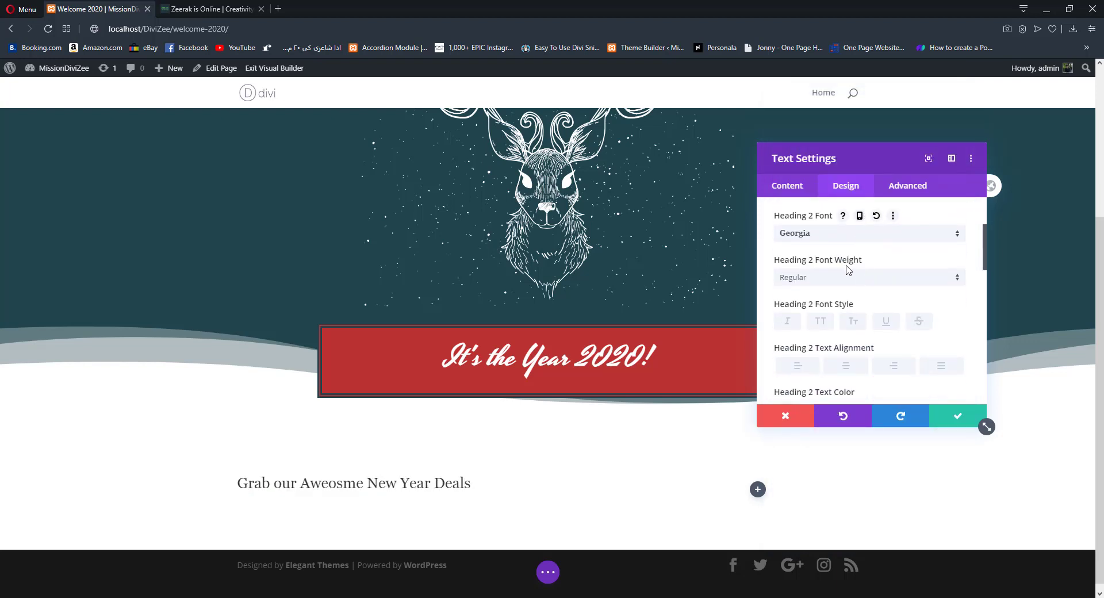
# - Make the heading semi-bold italic in dark teal #1f454d and save
pyautogui.click(818, 281)
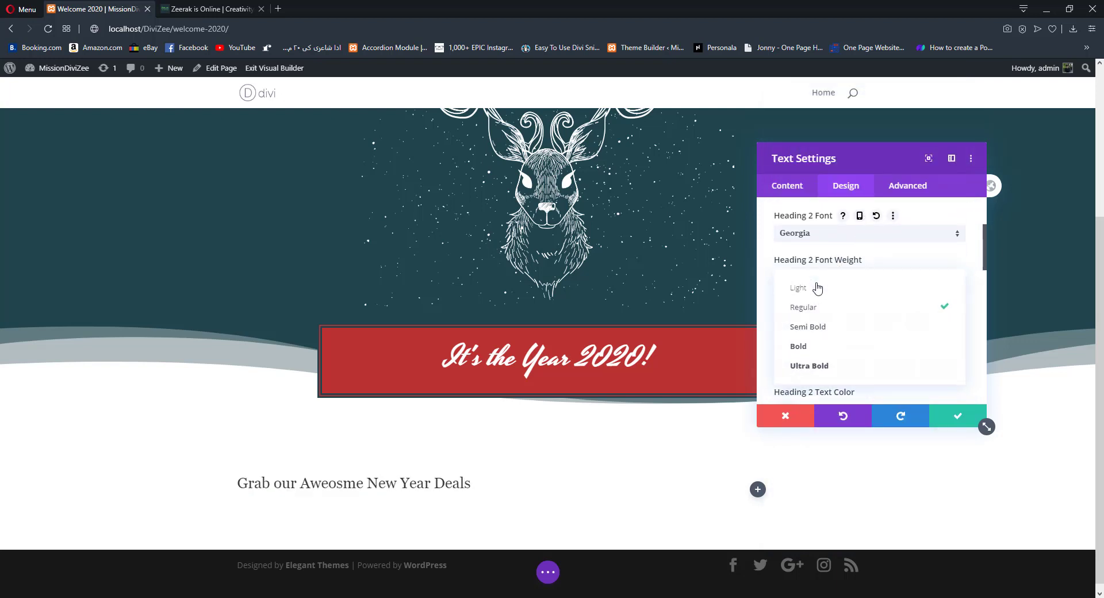
pyautogui.click(825, 332)
pyautogui.click(787, 322)
pyautogui.scroll(-2, 823, 264)
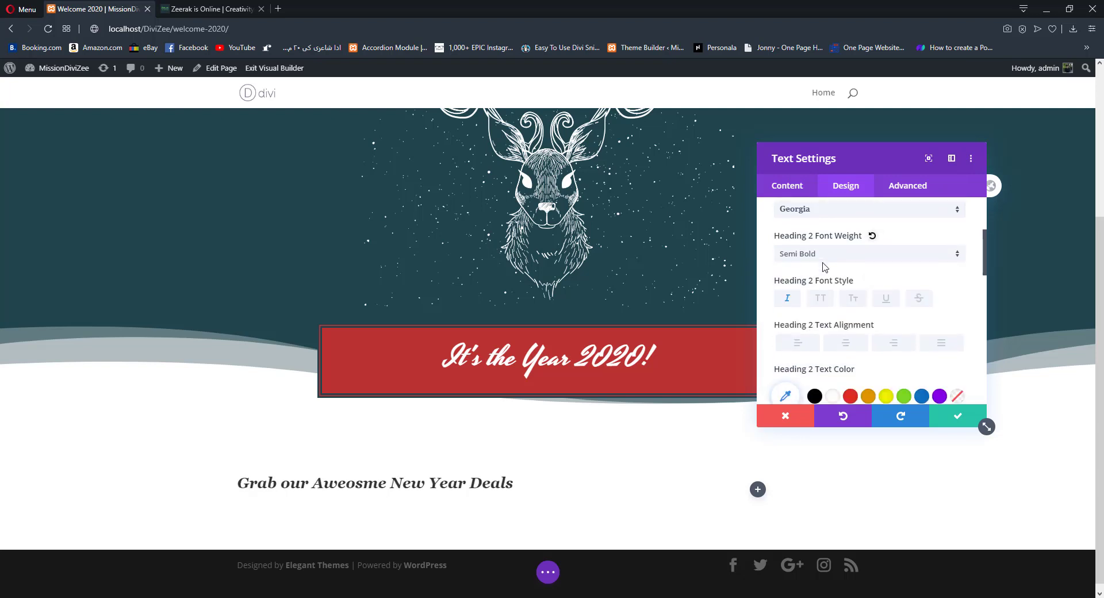
pyautogui.click(950, 327)
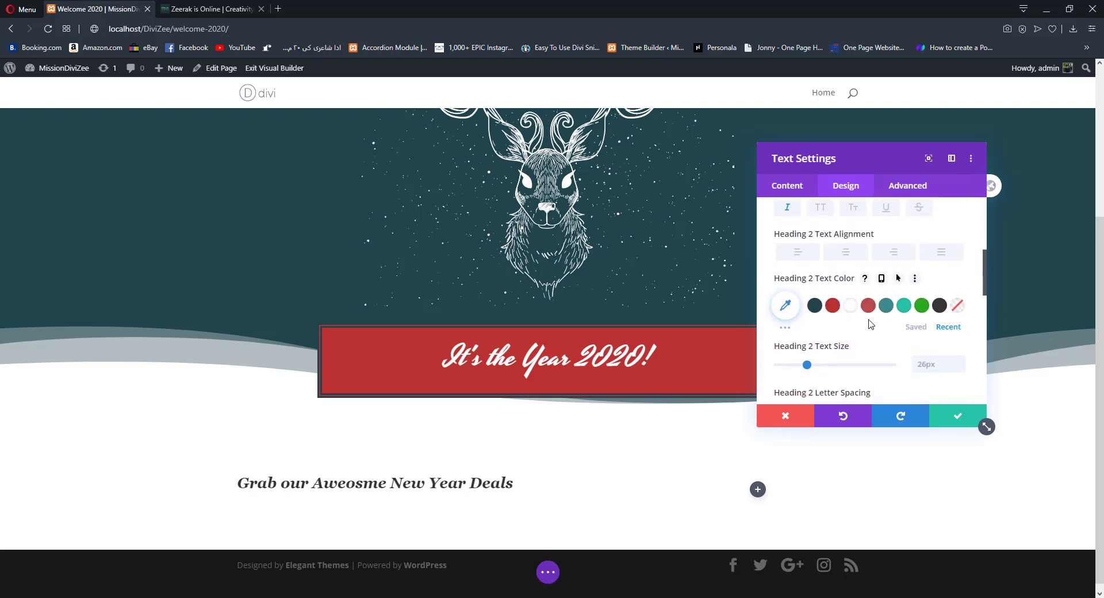
pyautogui.click(817, 308)
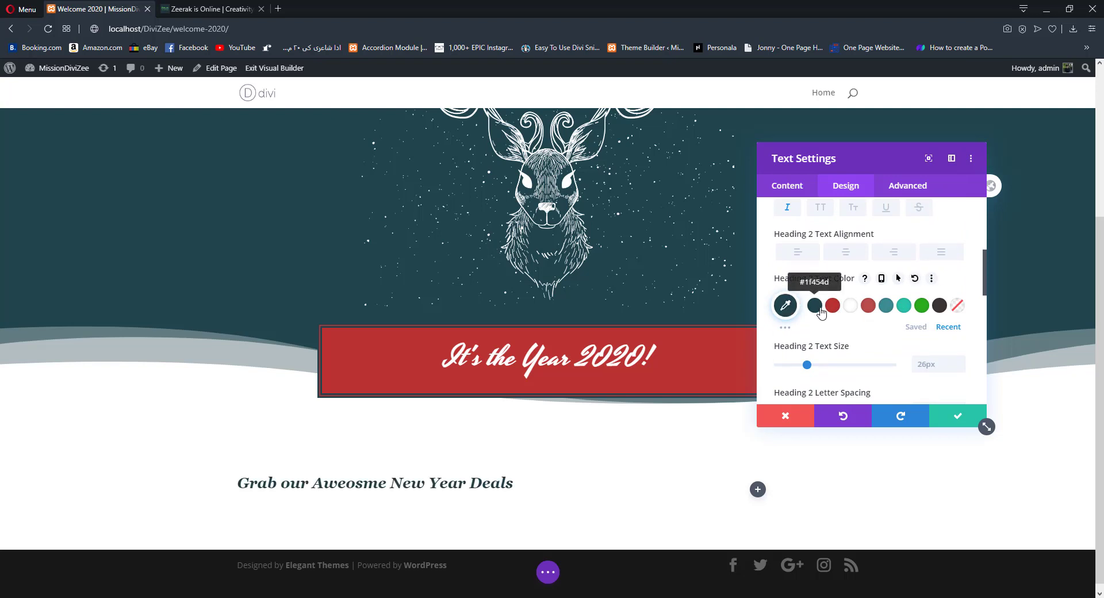
pyautogui.scroll(-1, 856, 313)
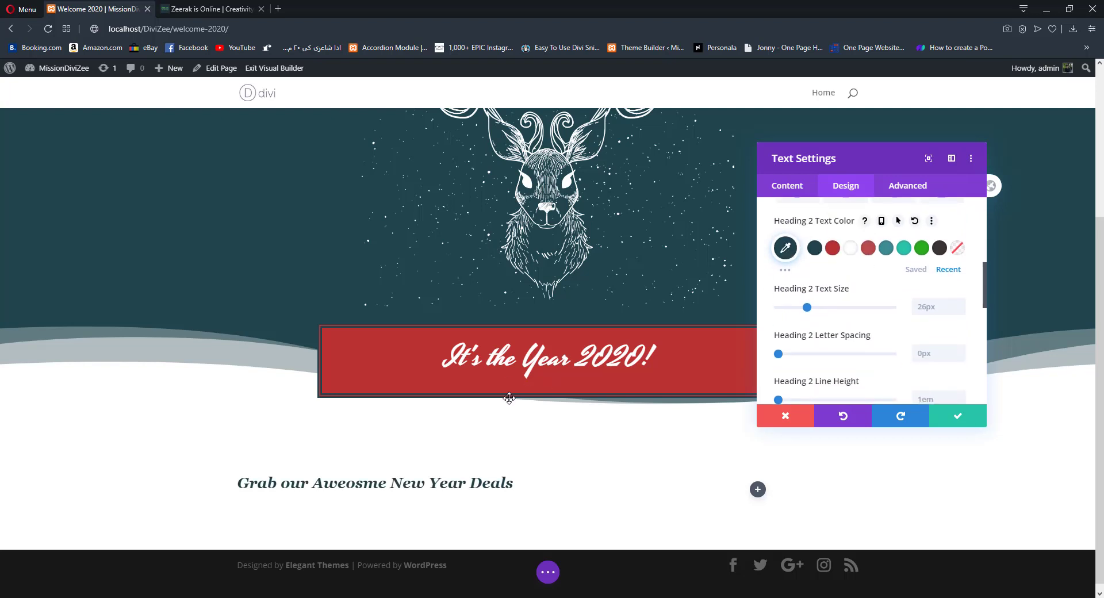
pyautogui.scroll(-1, 743, 399)
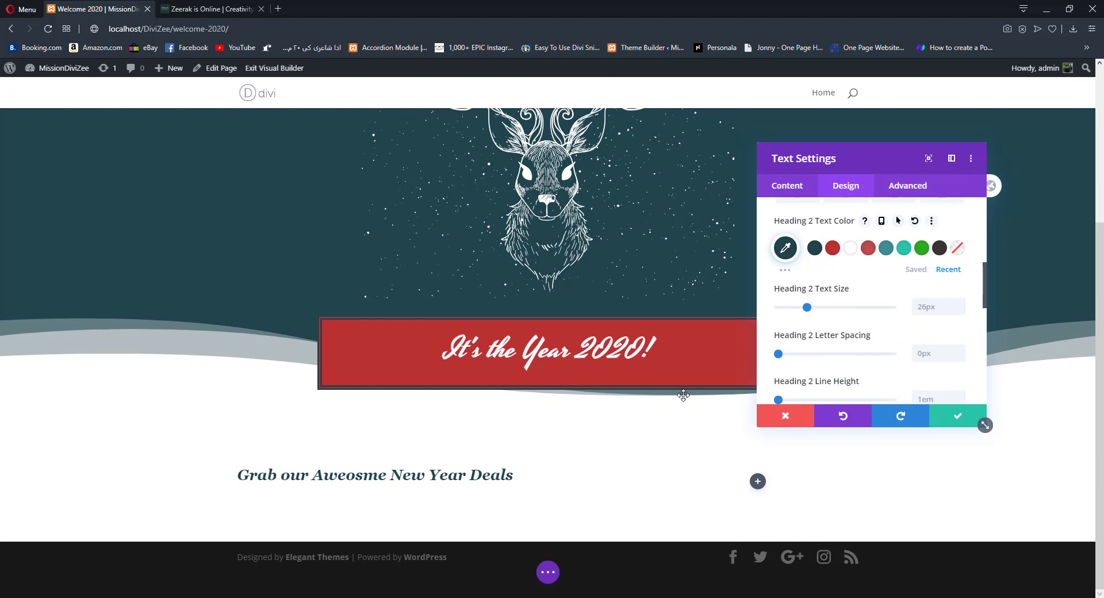
pyautogui.click(949, 418)
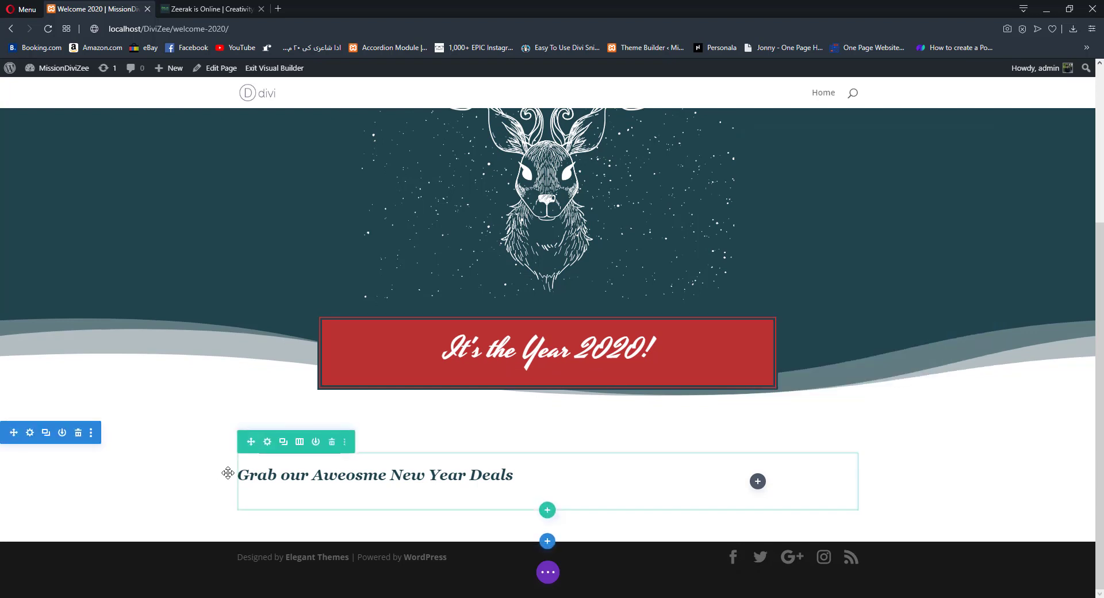
# - Widen the deals row leftward and add a Text module under the heading
pyautogui.moveTo(217, 478); pyautogui.dragTo(180, 476)
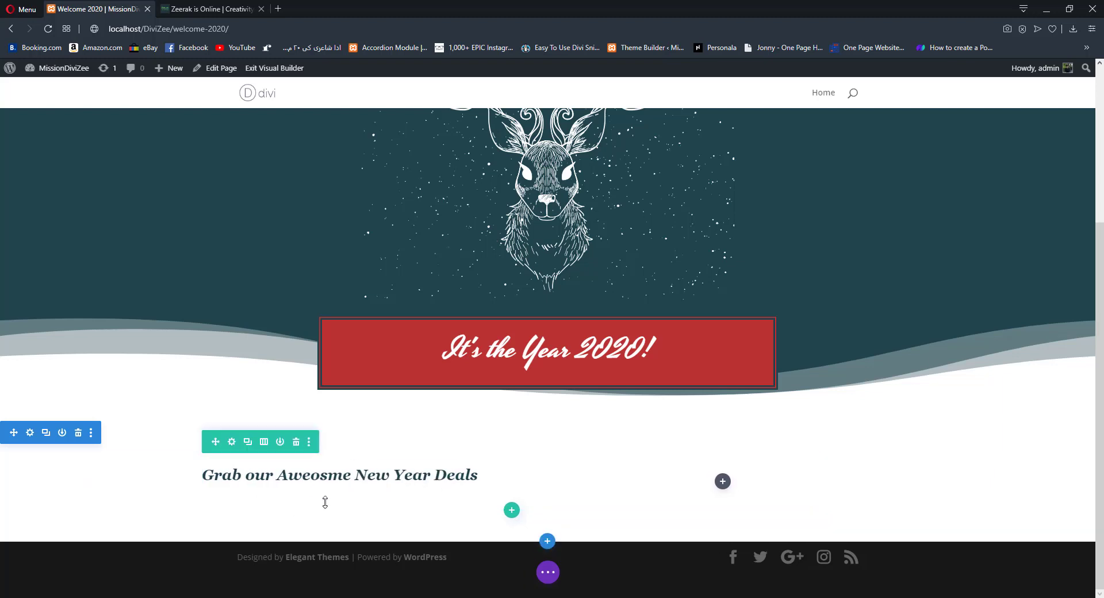
pyautogui.click(402, 498)
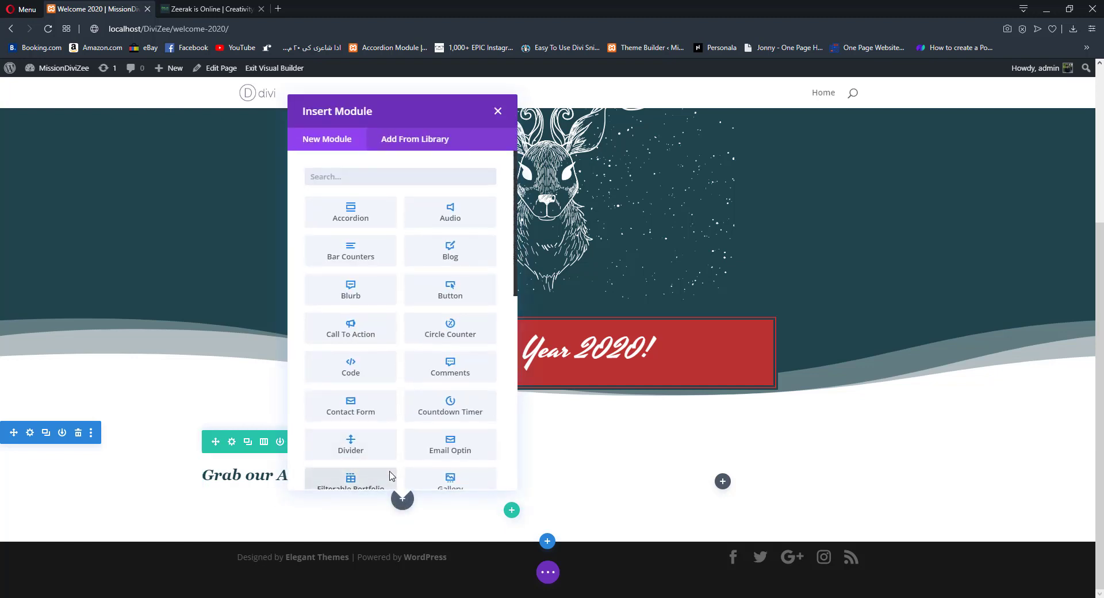
pyautogui.write('tex')
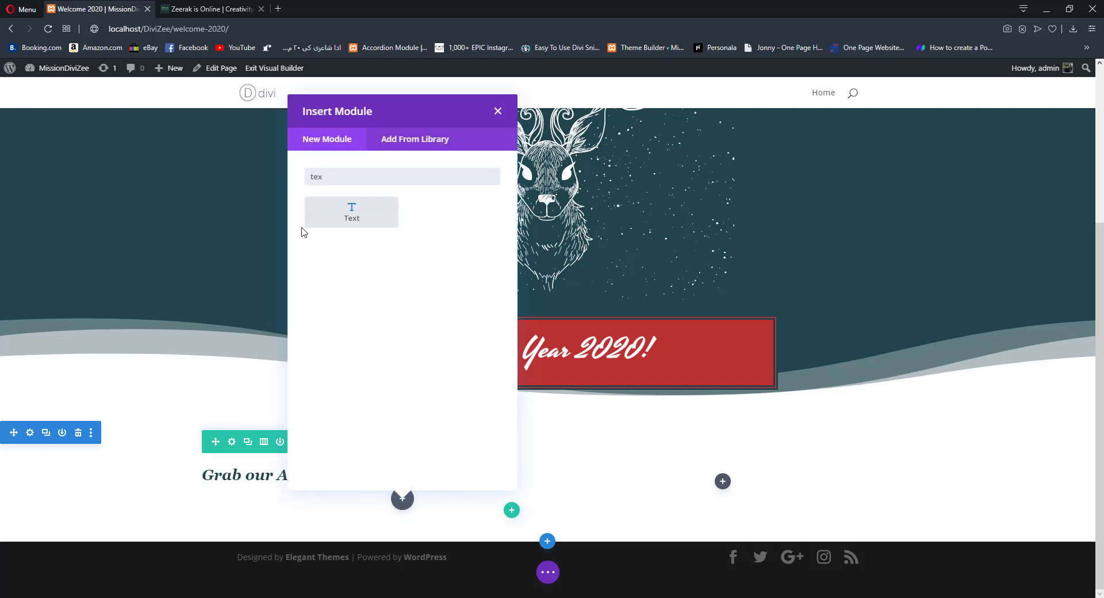
pyautogui.click(339, 224)
# - Set the new module's body text size to 15px and save it
pyautogui.click(846, 193)
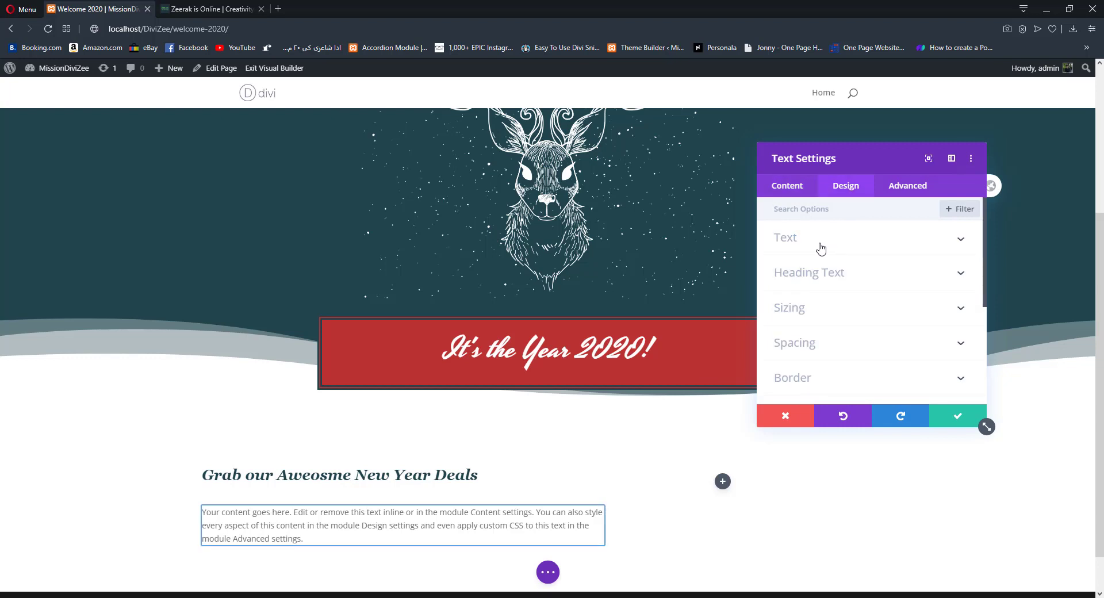
pyautogui.click(820, 244)
pyautogui.scroll(-3, 909, 305)
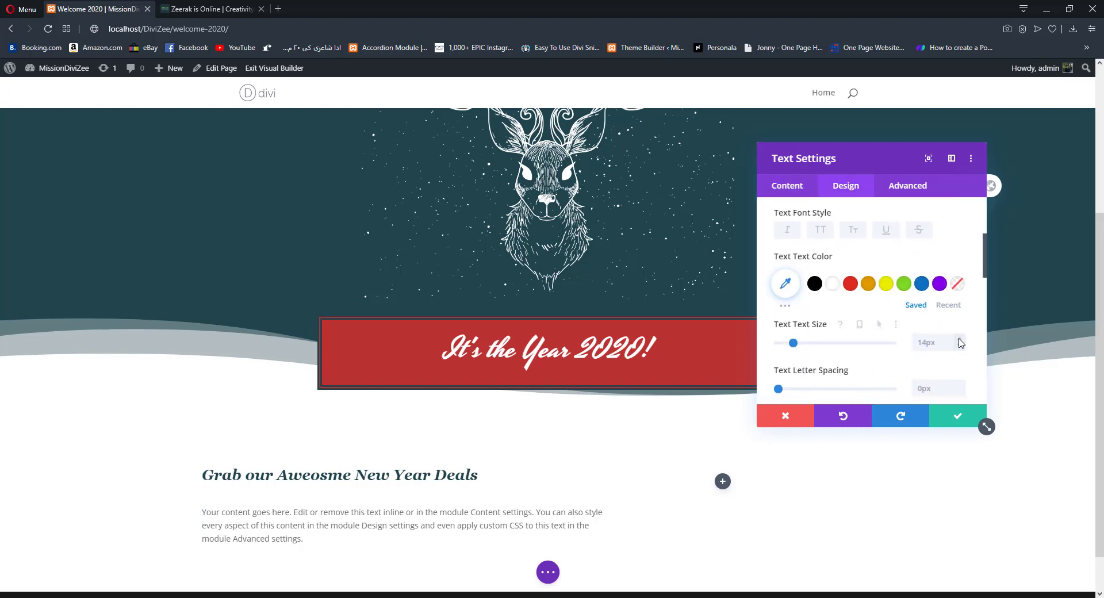
pyautogui.click(959, 343)
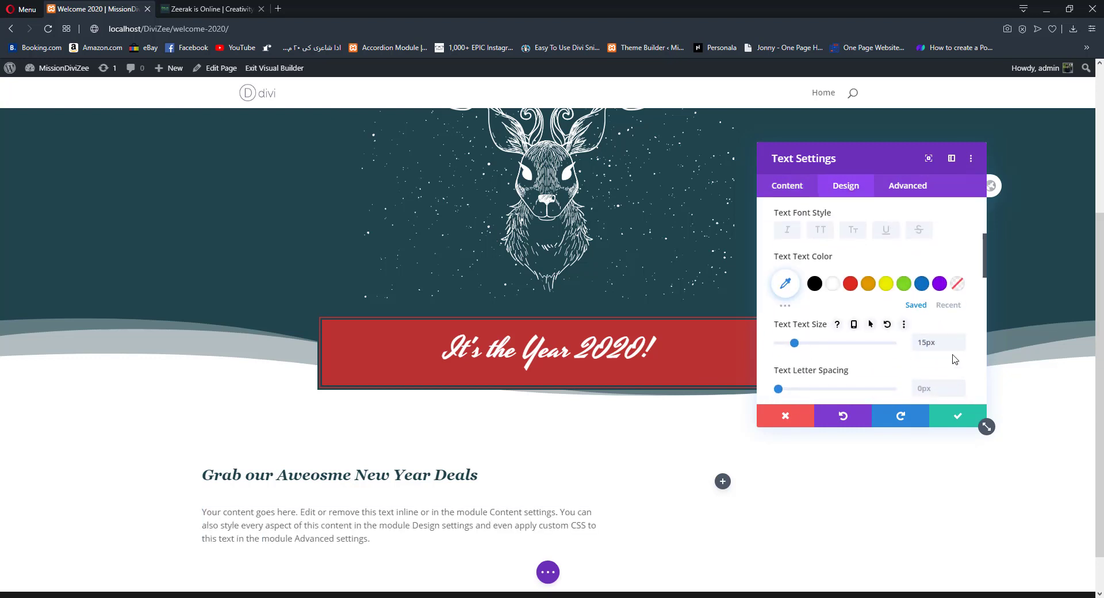
pyautogui.click(958, 415)
pyautogui.scroll(-1, 633, 374)
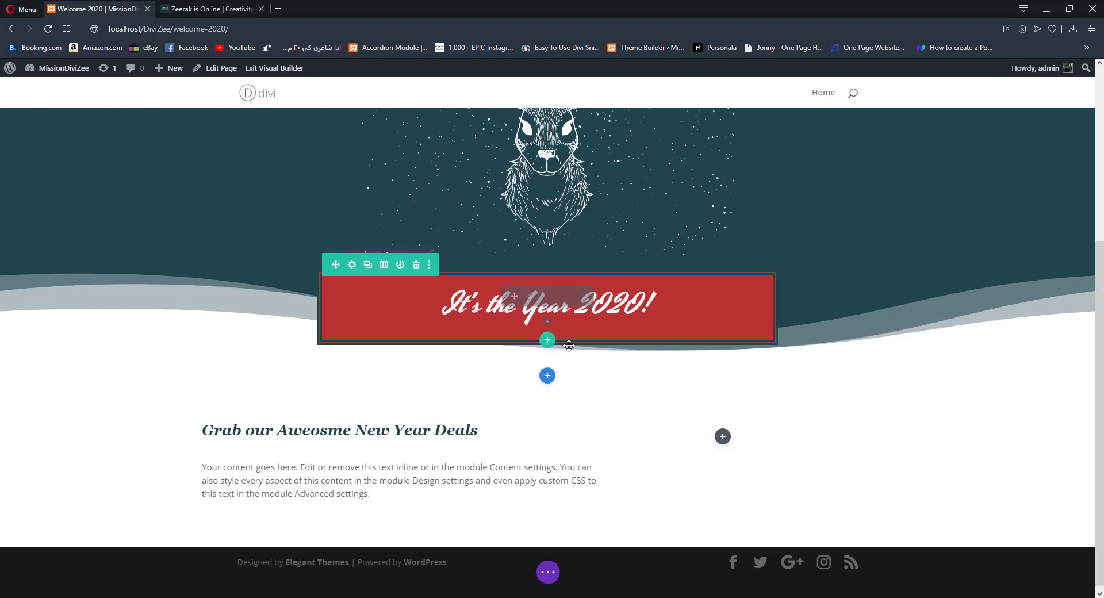
# - Add an Image module to the right column showing the red gift image
pyautogui.click(723, 432)
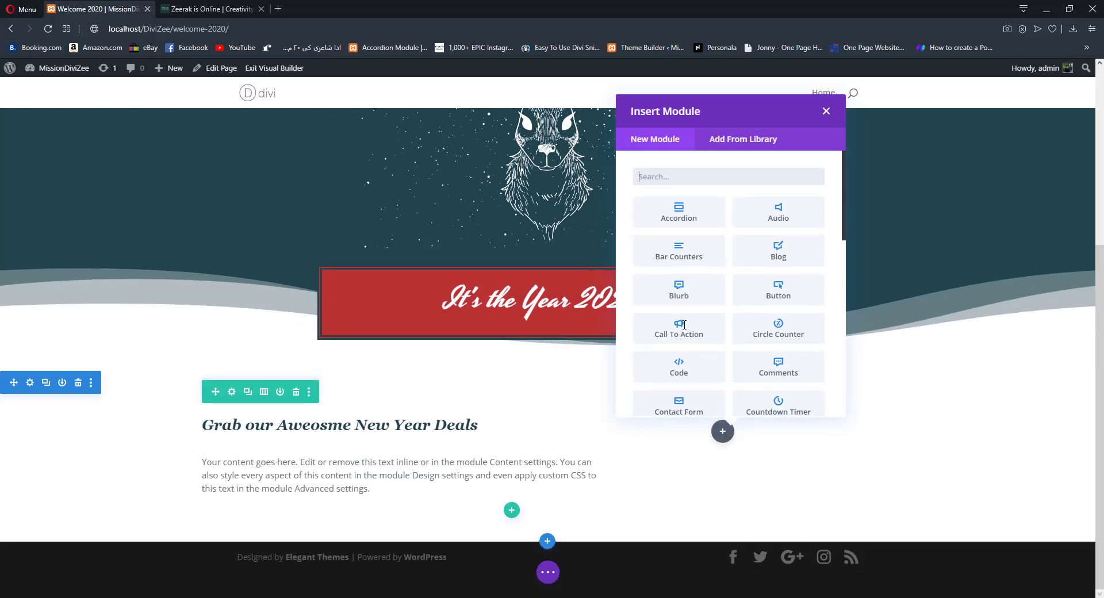
pyautogui.write('imag')
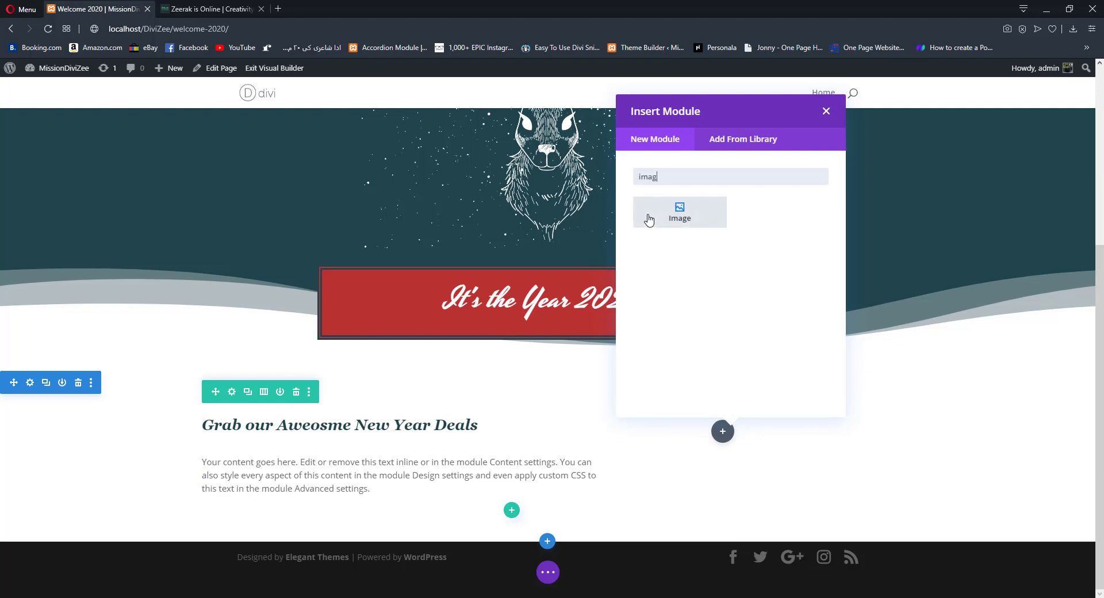
pyautogui.click(649, 219)
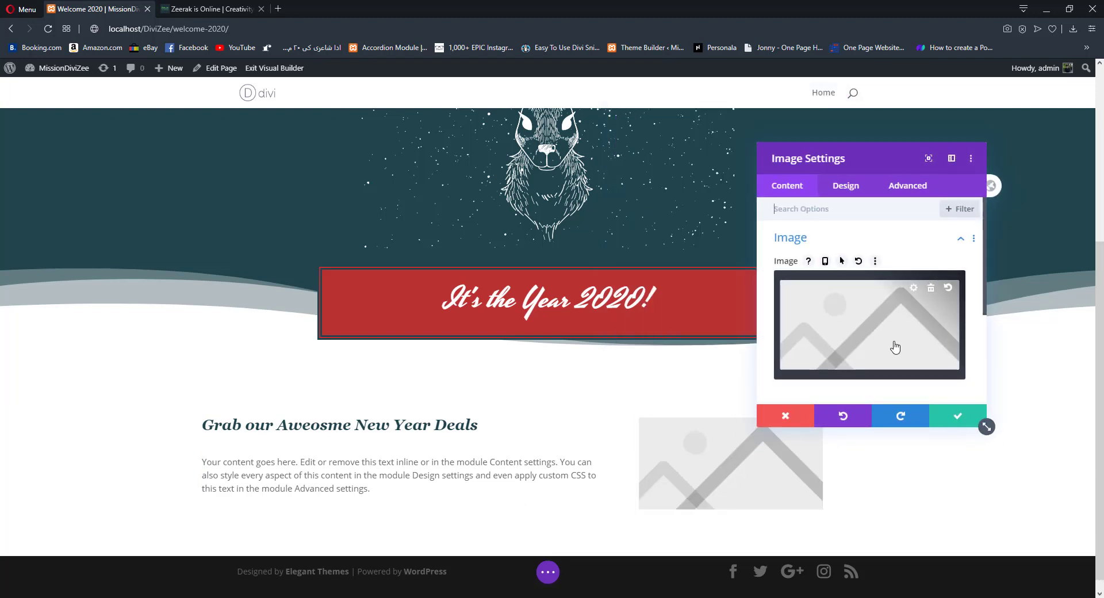
pyautogui.click(896, 347)
pyautogui.click(191, 195)
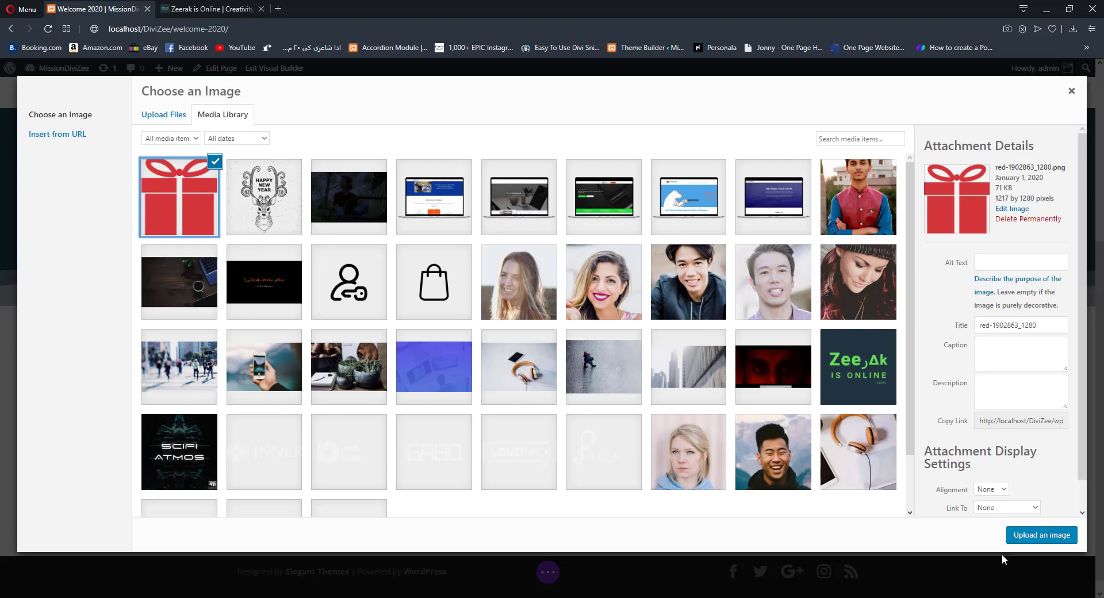
pyautogui.click(1022, 536)
pyautogui.scroll(-2, 486, 337)
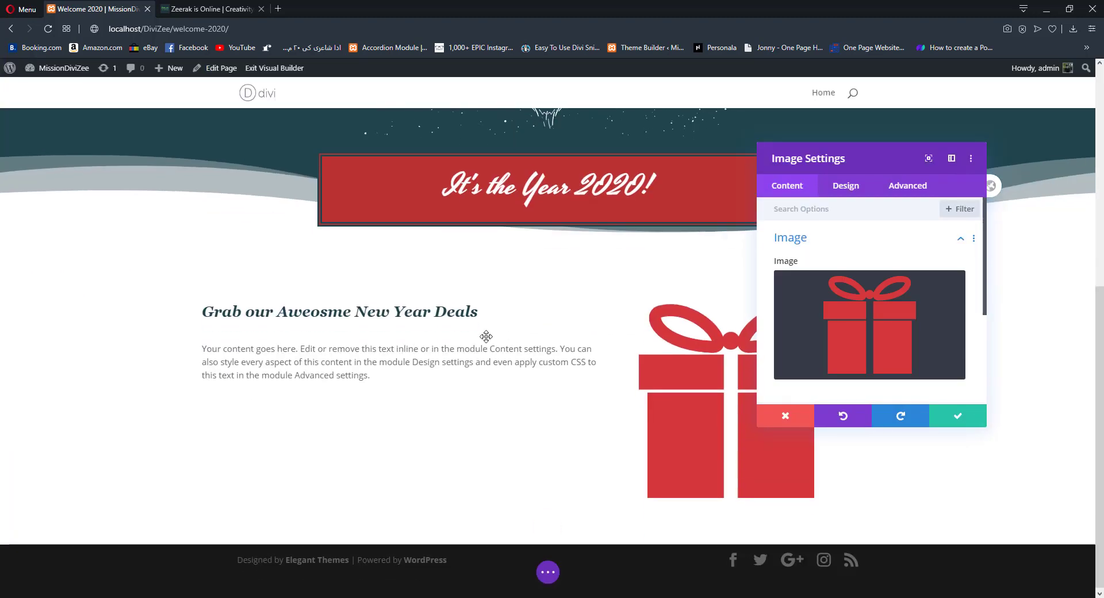
# - Size the gift image to 67% width, centre it, and save
pyautogui.click(847, 185)
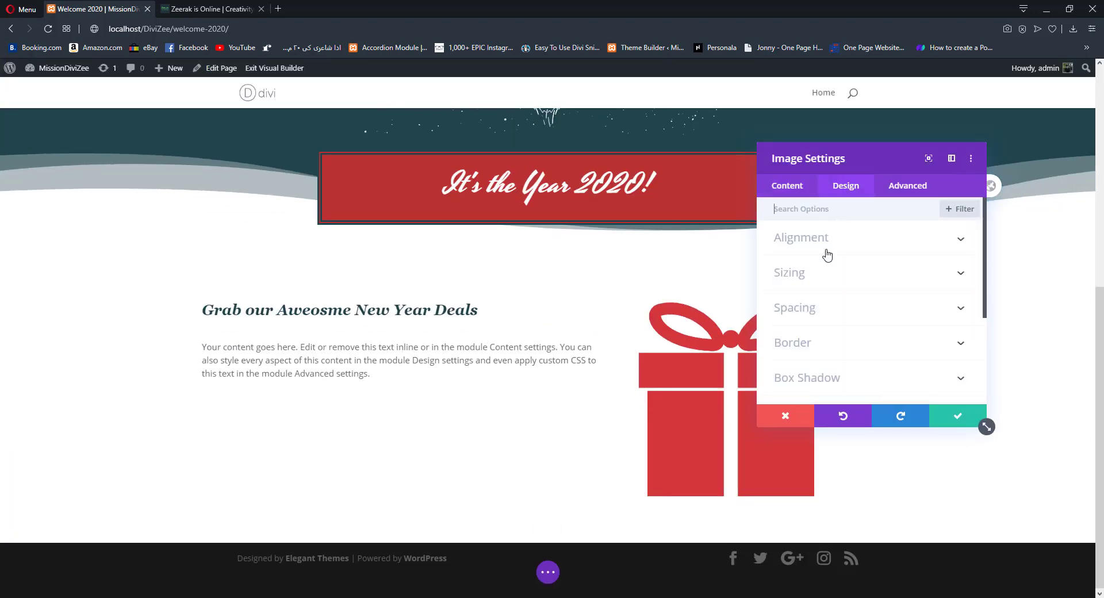
pyautogui.click(804, 249)
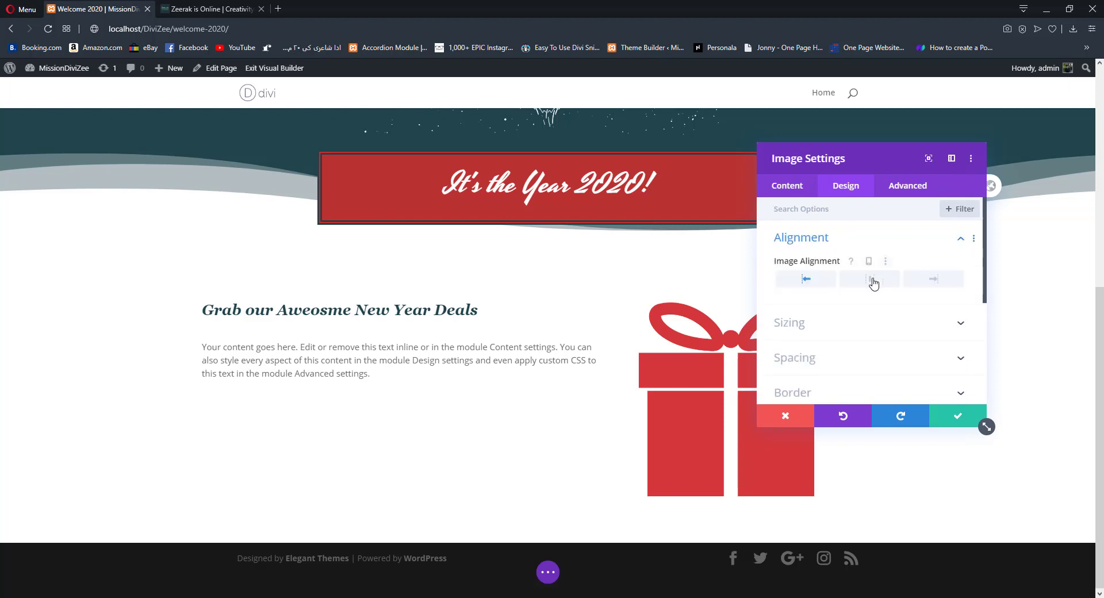
pyautogui.click(785, 324)
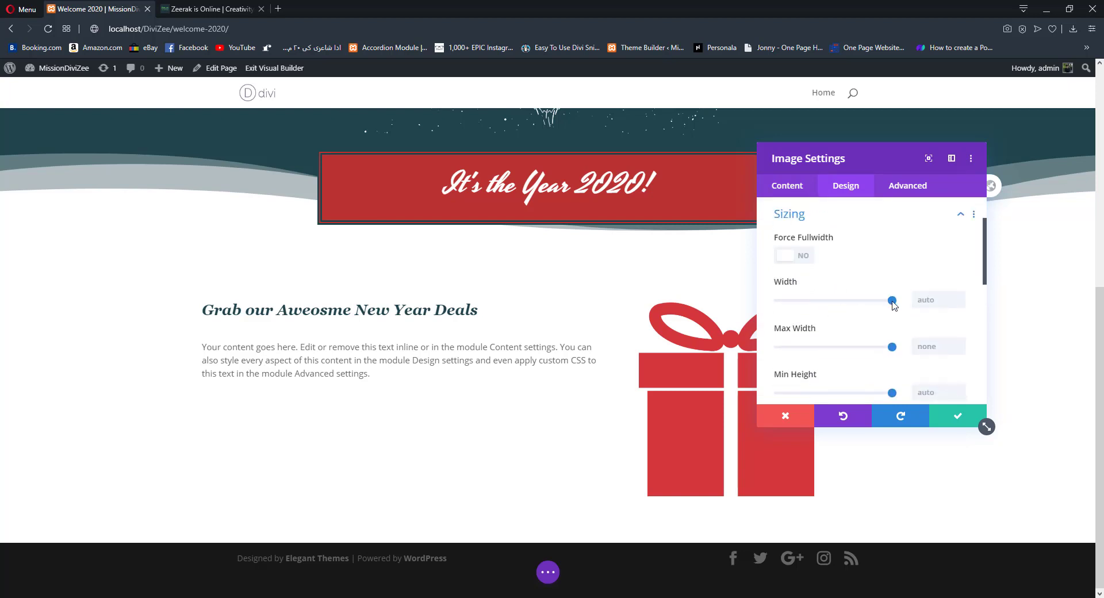
pyautogui.moveTo(895, 304); pyautogui.dragTo(855, 304)
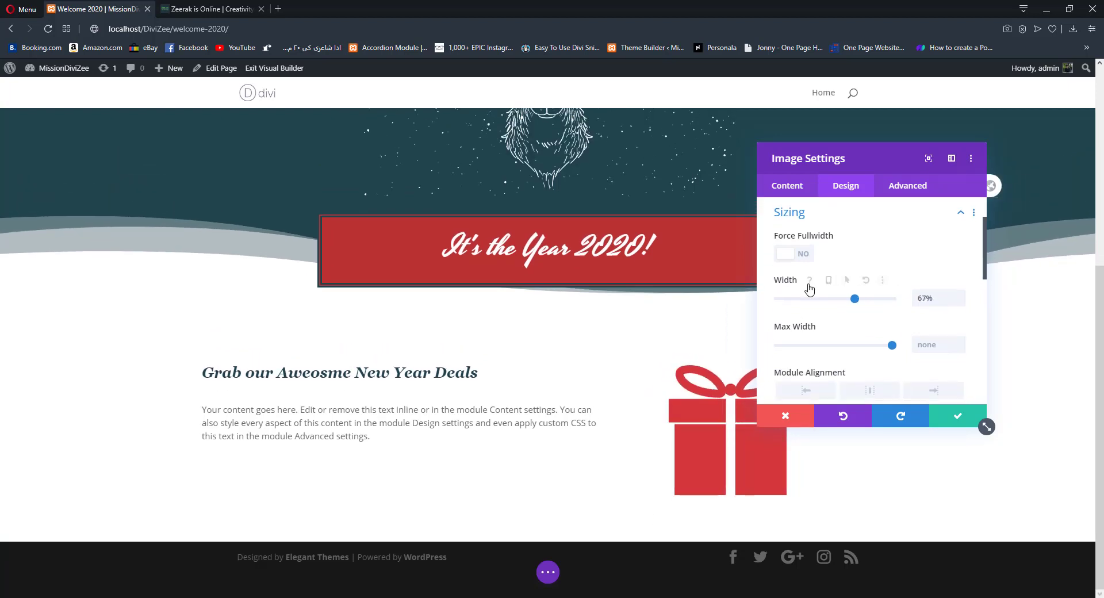
pyautogui.scroll(-2, 854, 305)
pyautogui.click(866, 284)
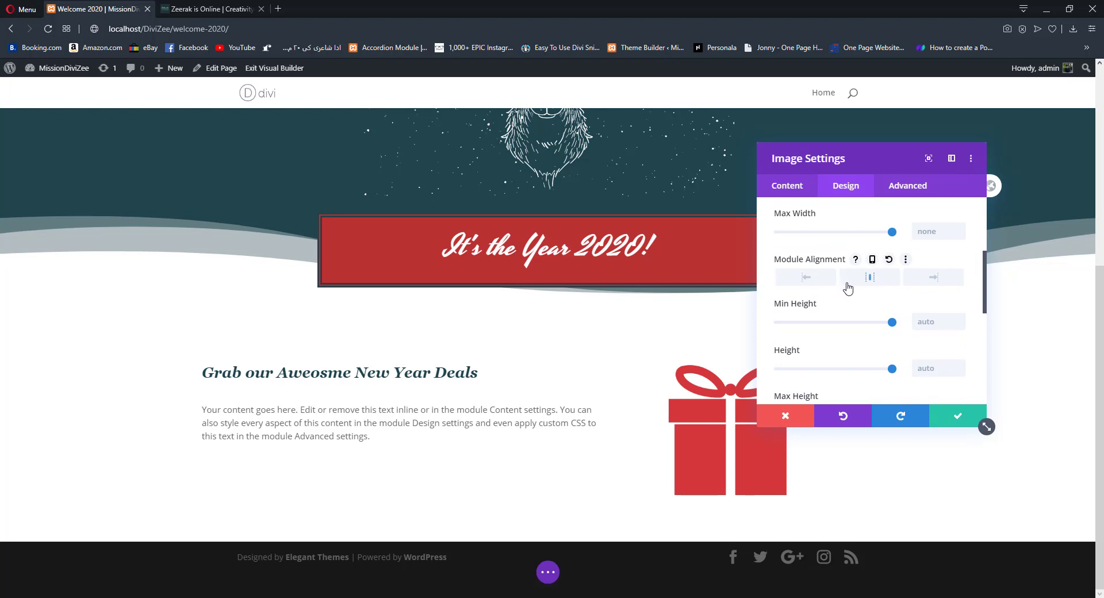
pyautogui.scroll(3, 846, 335)
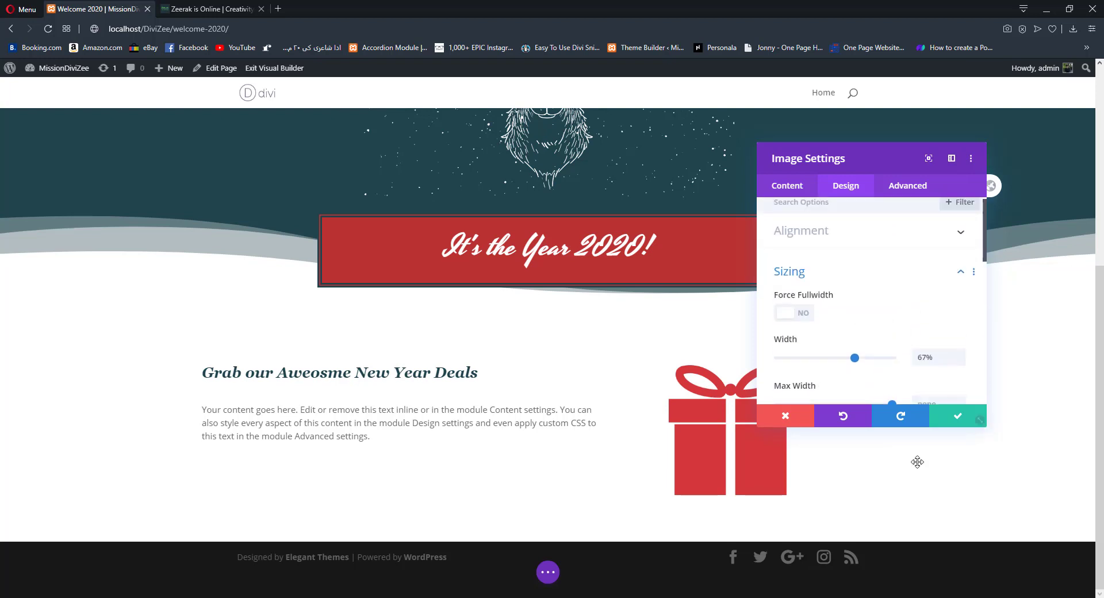
pyautogui.click(955, 415)
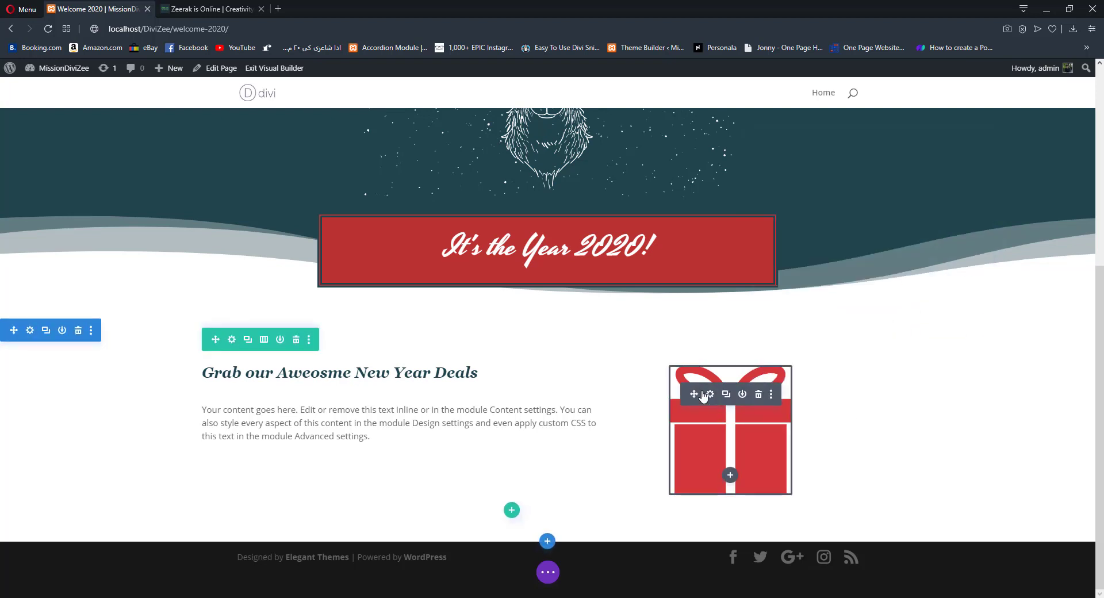
# - Set the gift image's top margin to -50px in its spacing options and save
pyautogui.click(710, 395)
pyautogui.click(846, 185)
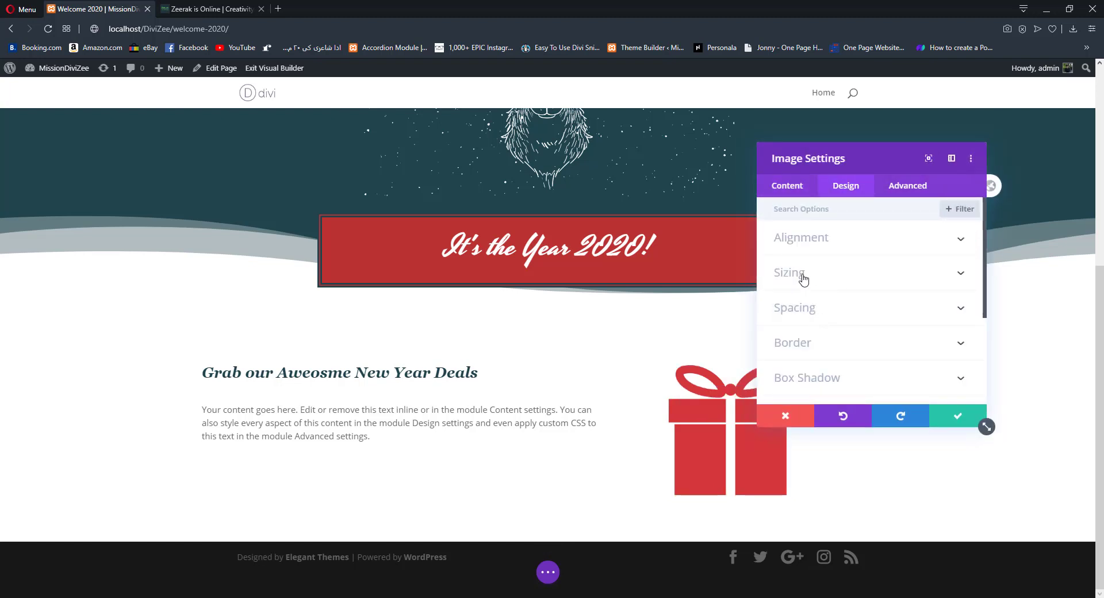
pyautogui.click(831, 283)
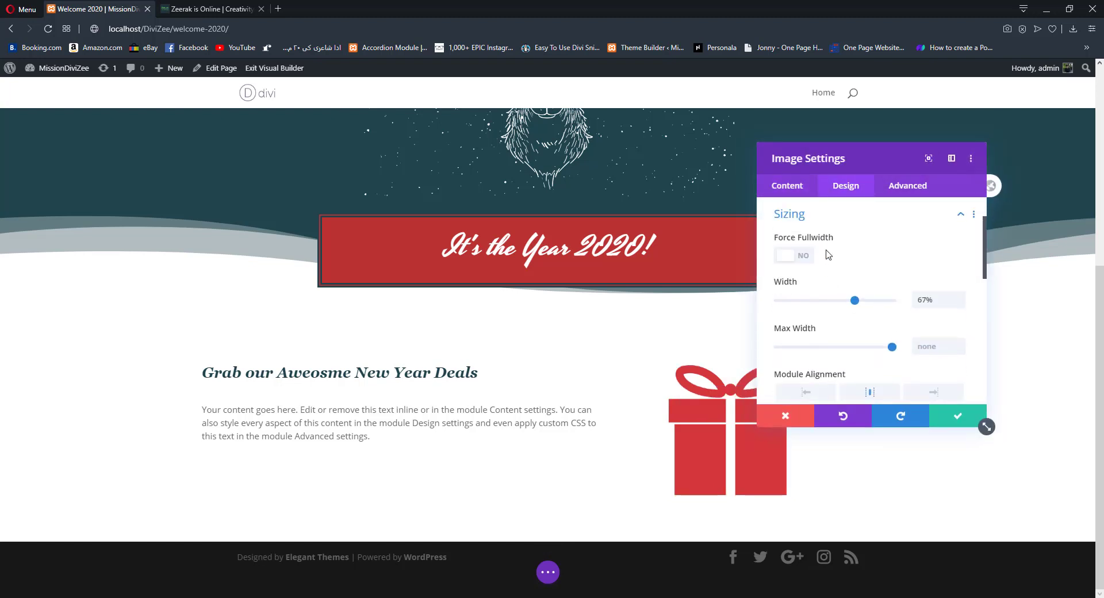
pyautogui.scroll(1, 817, 270)
pyautogui.click(811, 282)
pyautogui.scroll(-2, 817, 311)
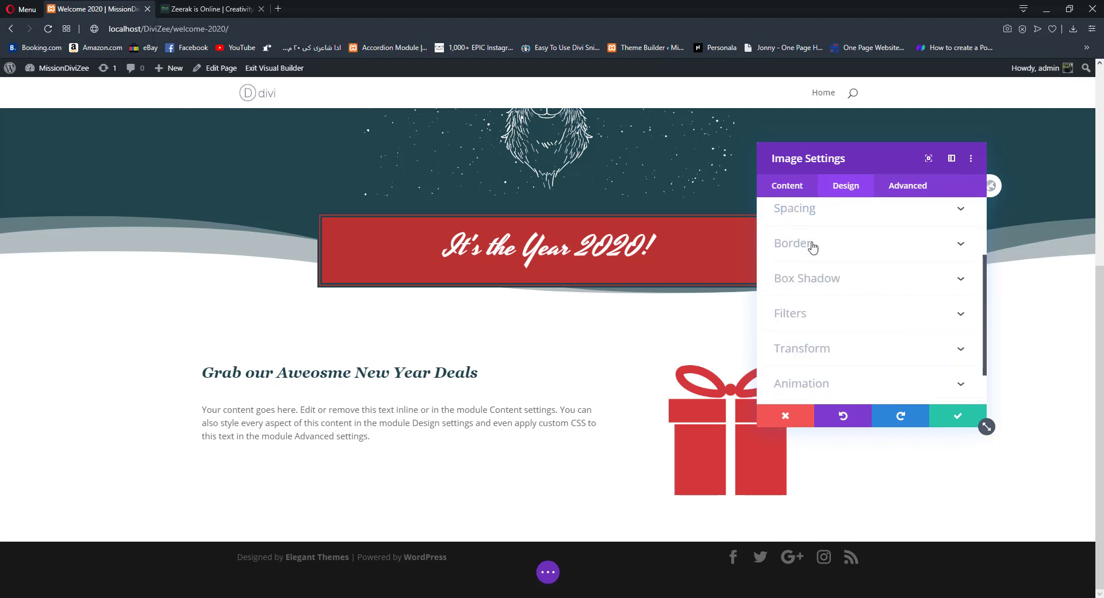
pyautogui.click(816, 217)
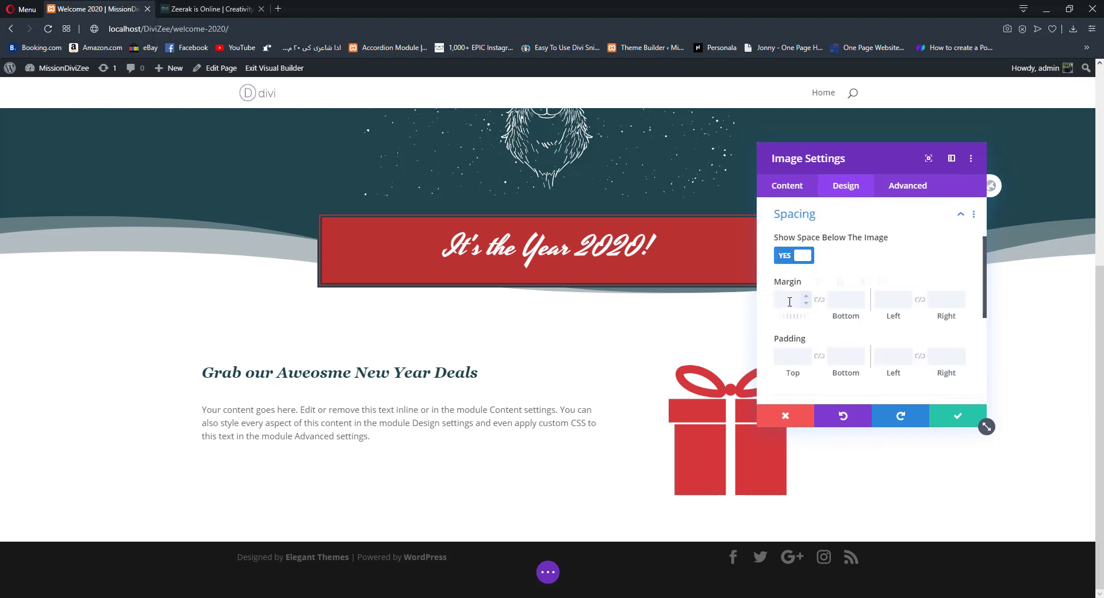
pyautogui.moveTo(808, 305); pyautogui.dragTo(808, 304)
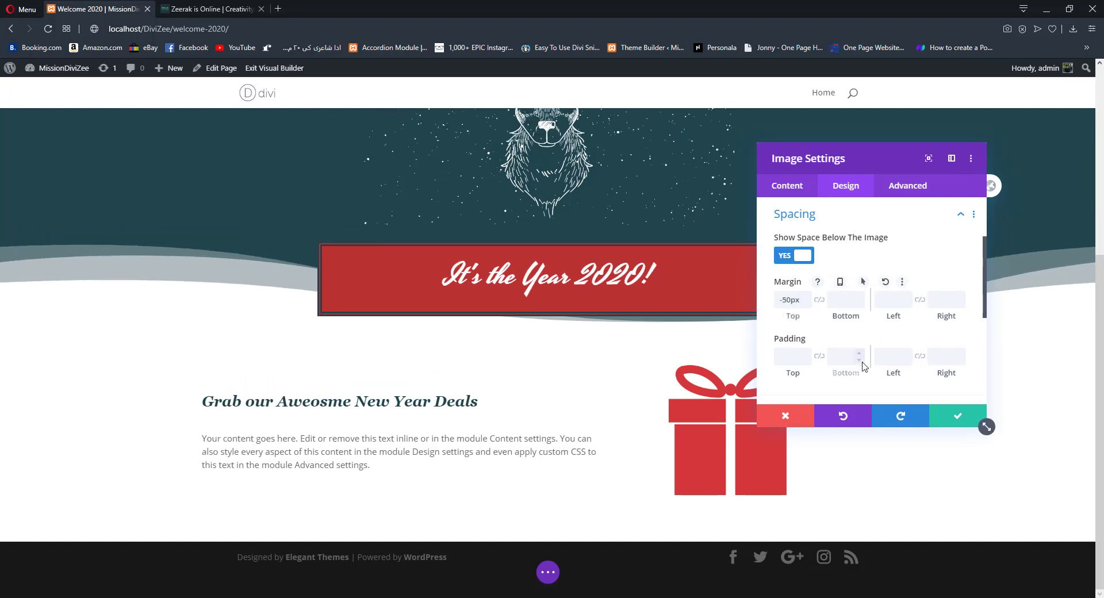
pyautogui.click(966, 416)
# - Add a Button module below the deals text labelled 'Grab Now'
pyautogui.click(402, 465)
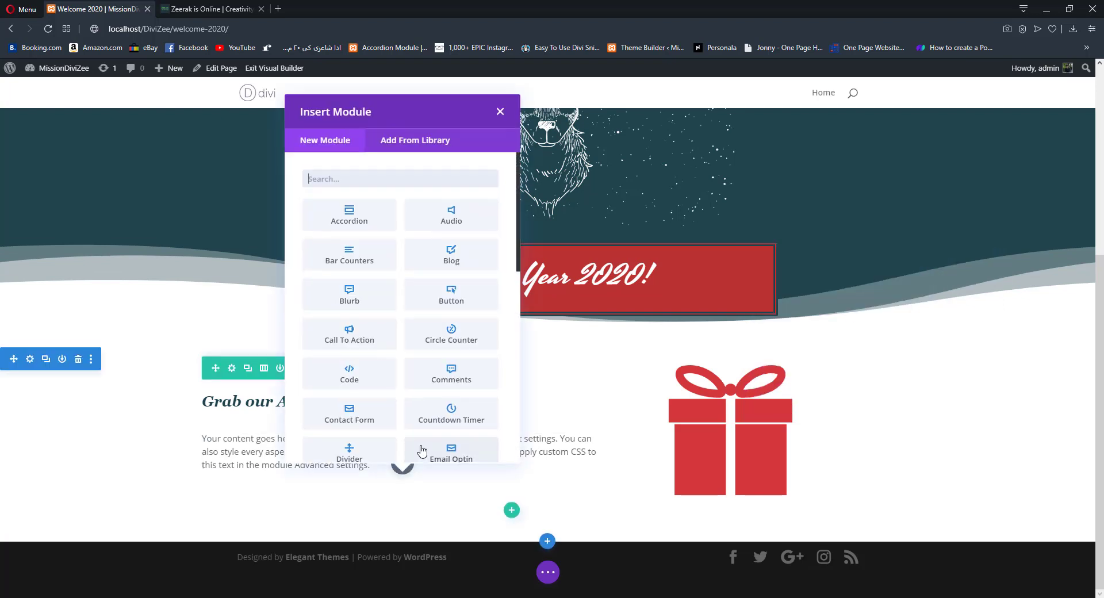
pyautogui.write('but')
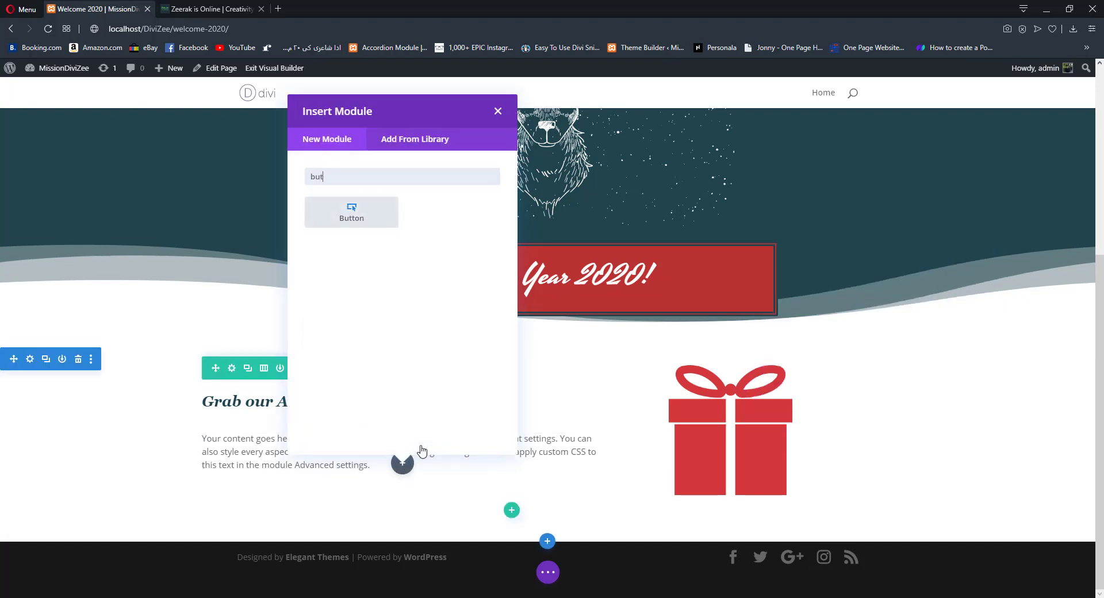
pyautogui.click(352, 225)
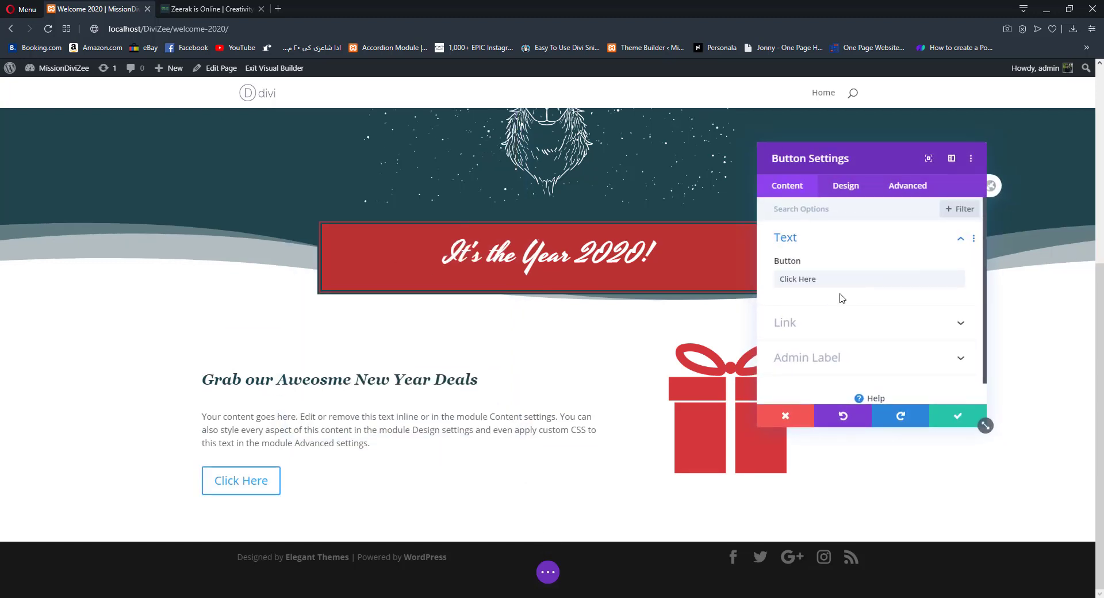
pyautogui.tripleClick(835, 280)
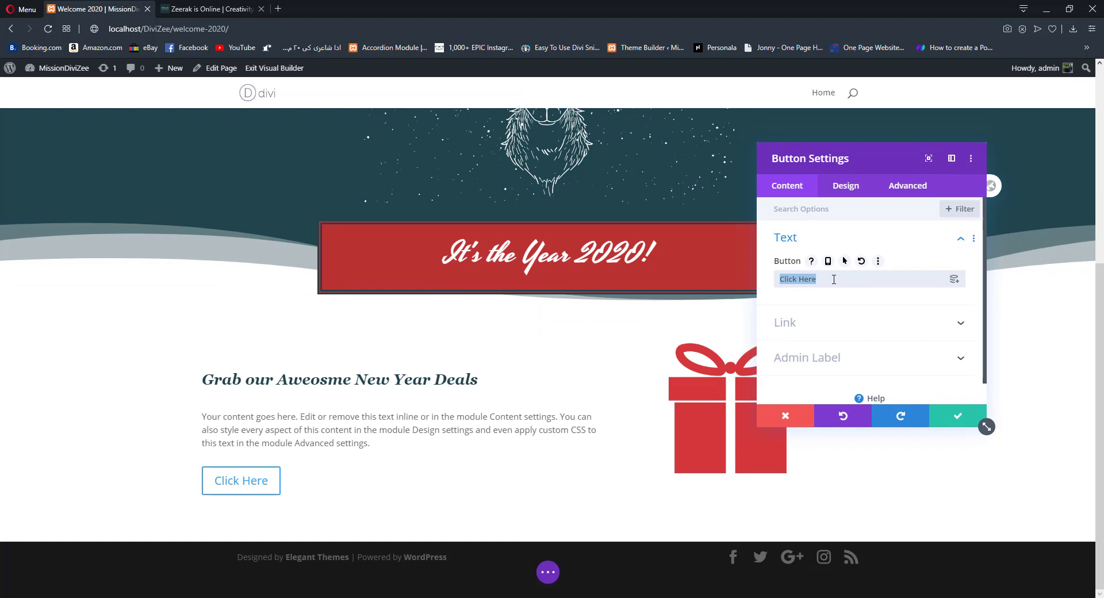
pyautogui.write('Grab')
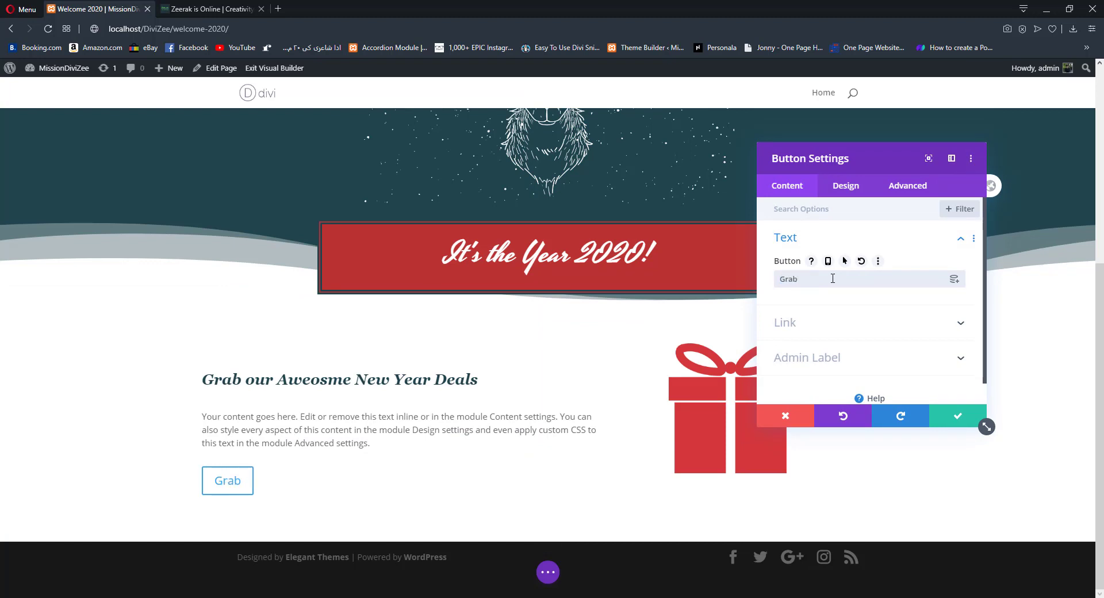
pyautogui.write(' Now')
pyautogui.click(827, 323)
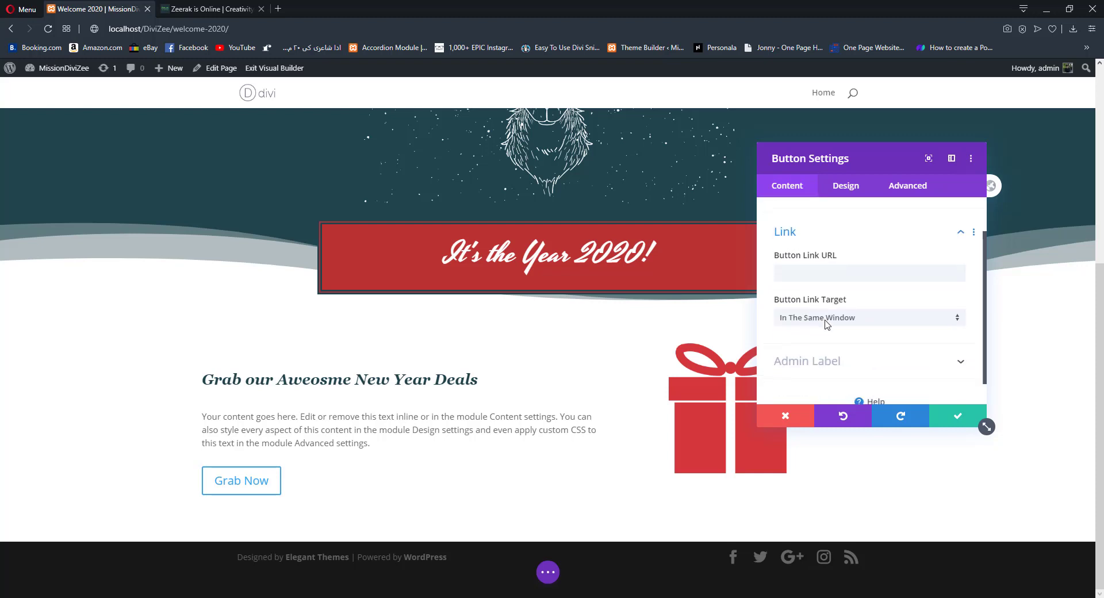
pyautogui.click(804, 253)
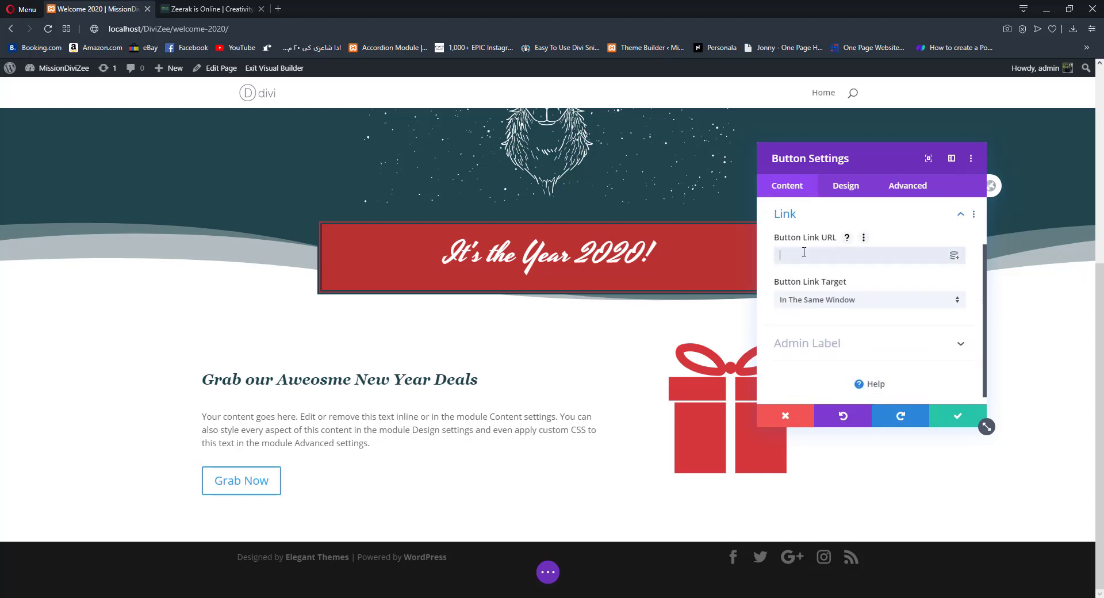
# - Enable custom button styles and set the button text size to 23px
pyautogui.click(839, 188)
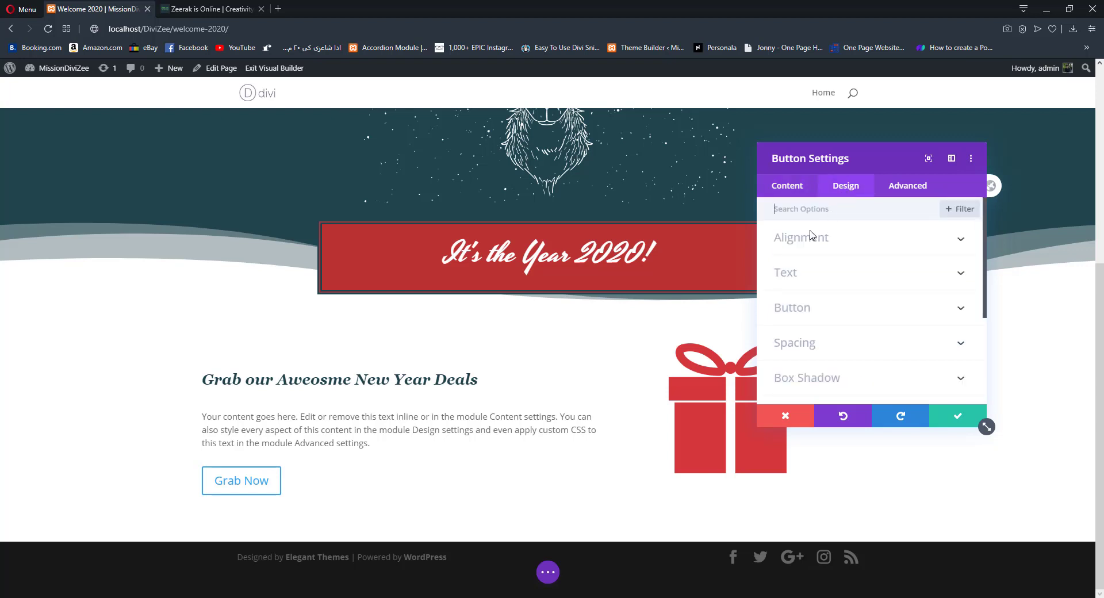
pyautogui.scroll(-2, 823, 291)
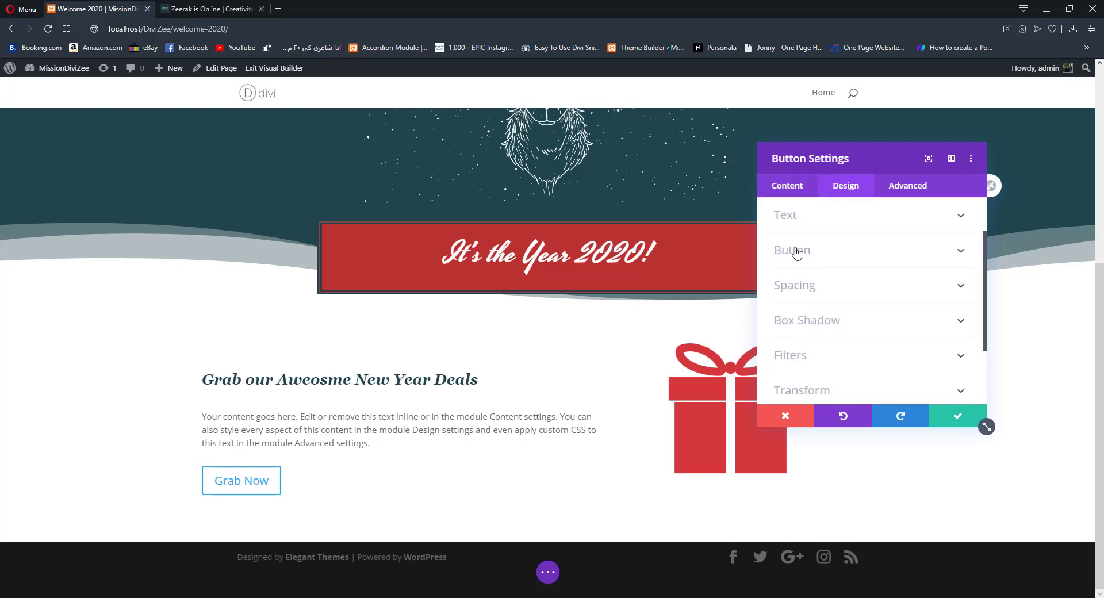
pyautogui.click(796, 249)
pyautogui.click(794, 267)
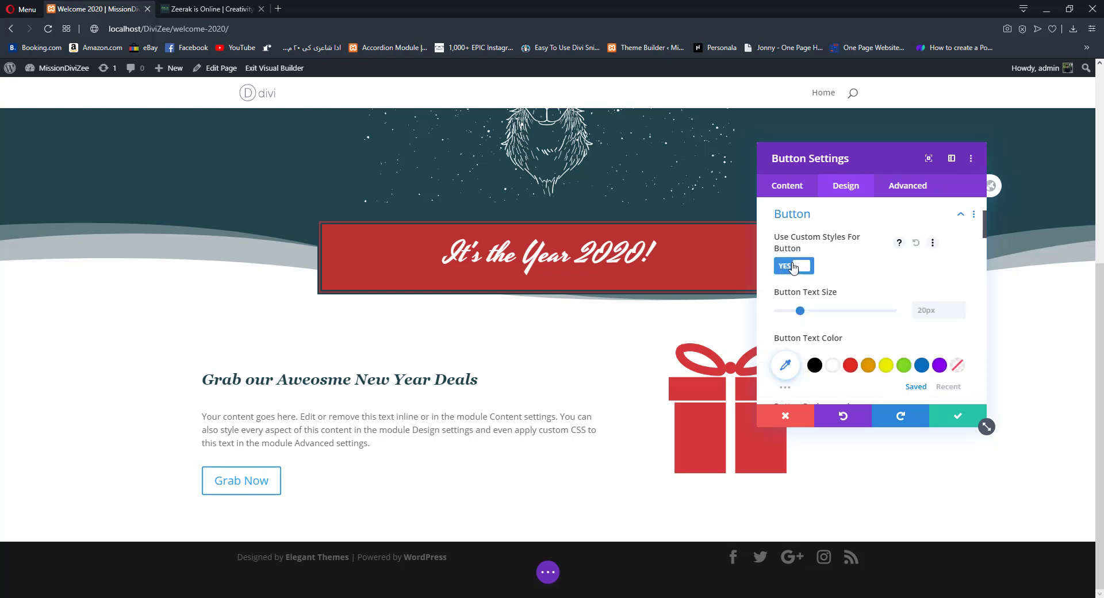
pyautogui.scroll(-1, 857, 285)
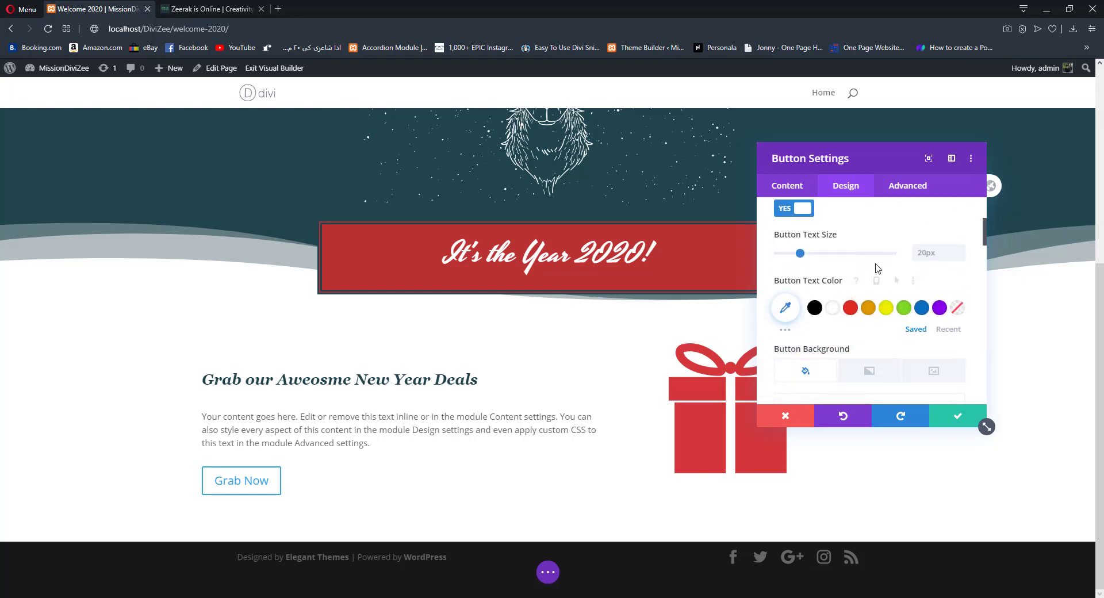
pyautogui.click(962, 251)
pyautogui.click(962, 251)
pyautogui.click(962, 251)
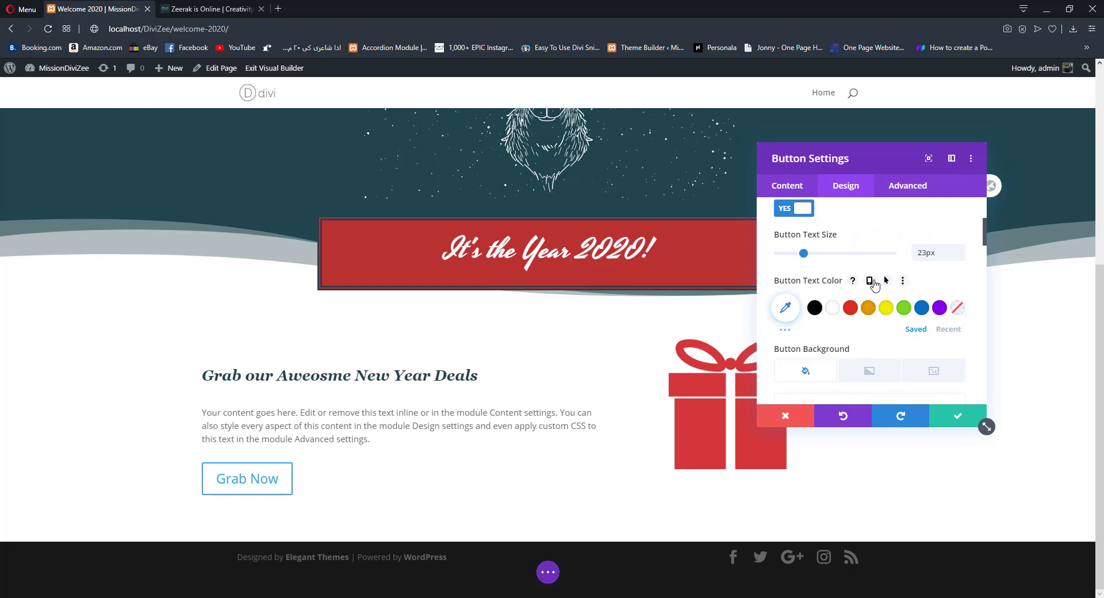
# - Make the button text red, turning white on hover
pyautogui.click(885, 280)
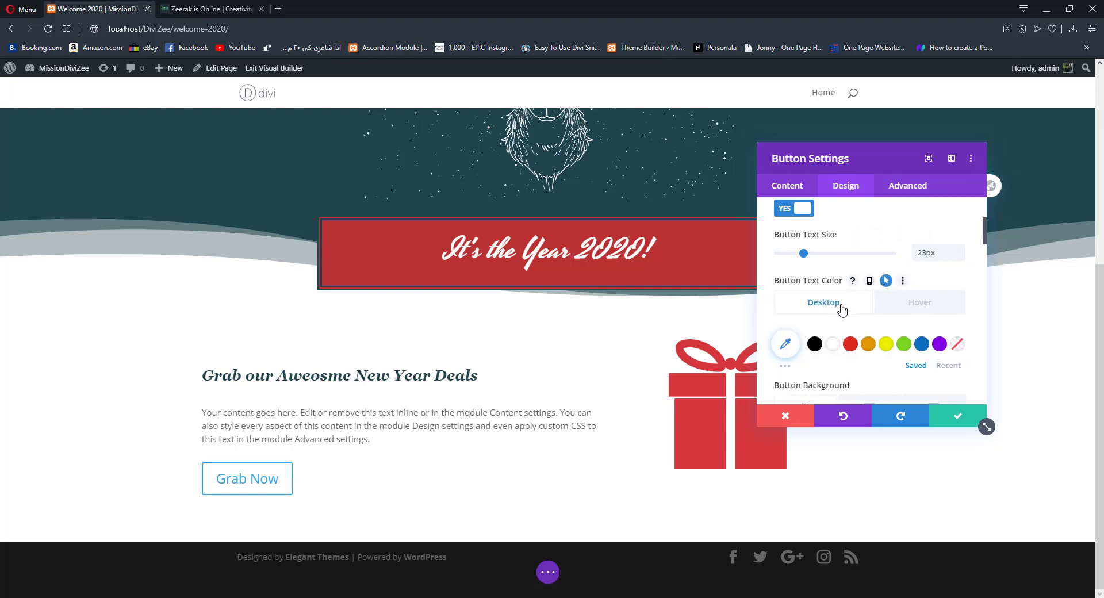
pyautogui.click(948, 365)
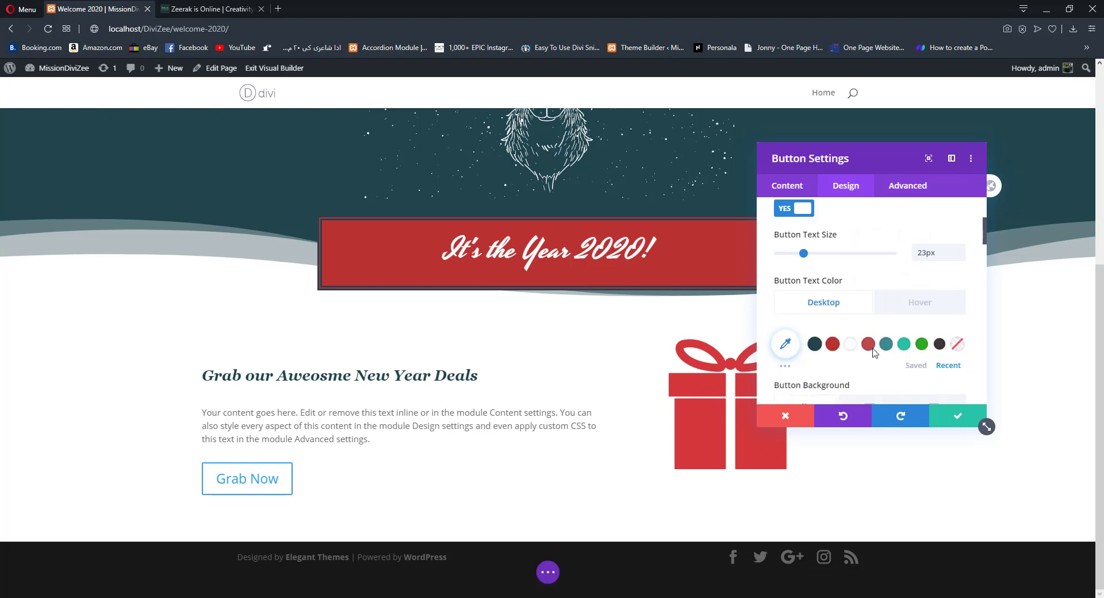
pyautogui.click(815, 344)
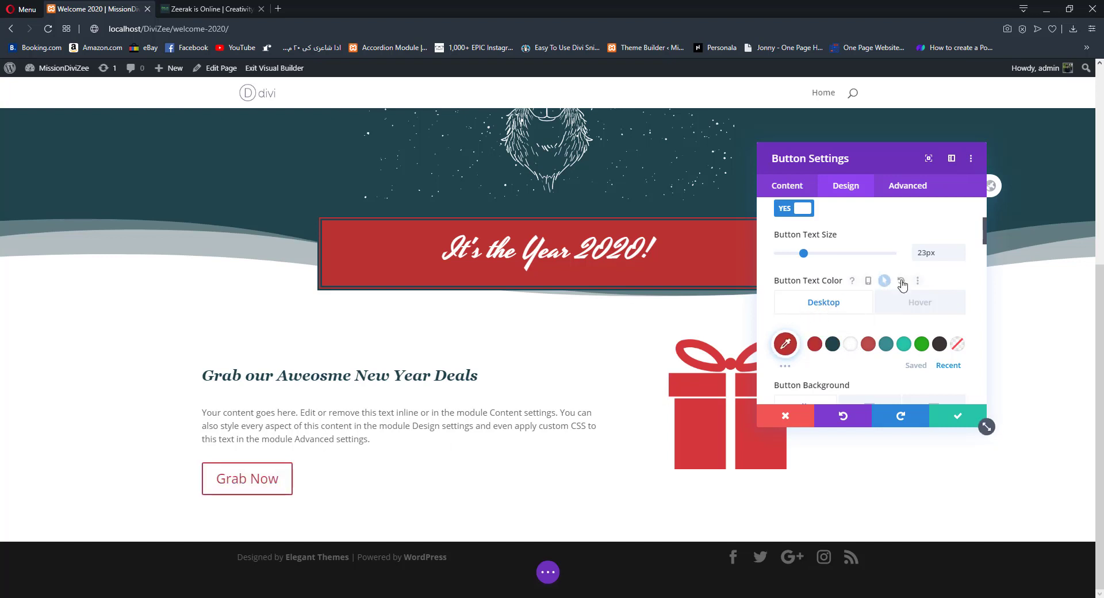
pyautogui.click(915, 305)
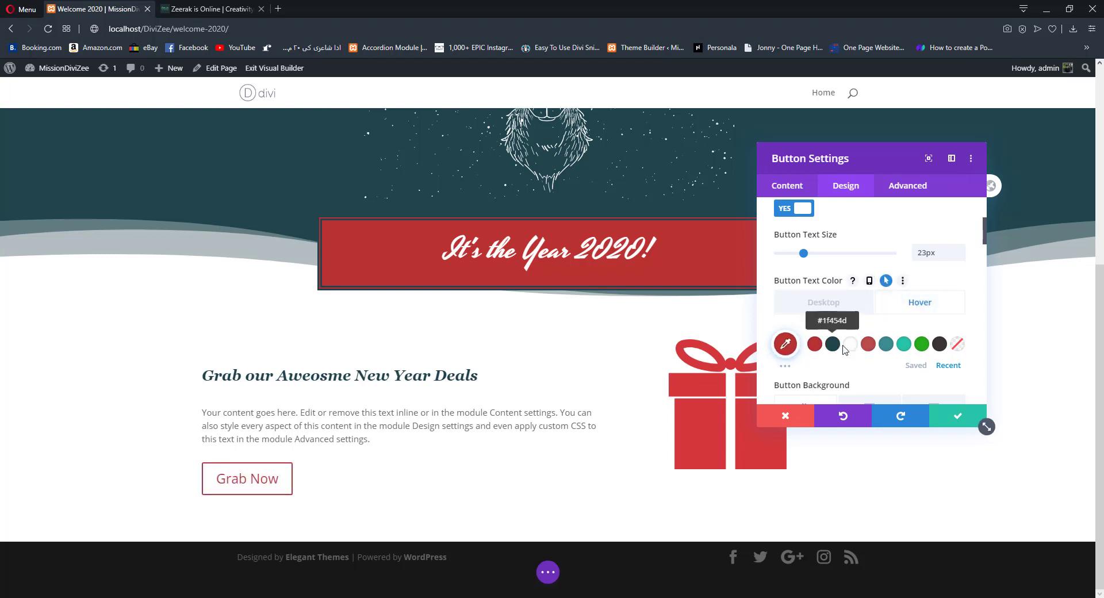
pyautogui.click(850, 345)
# - Fill the button background with red
pyautogui.scroll(-2, 850, 322)
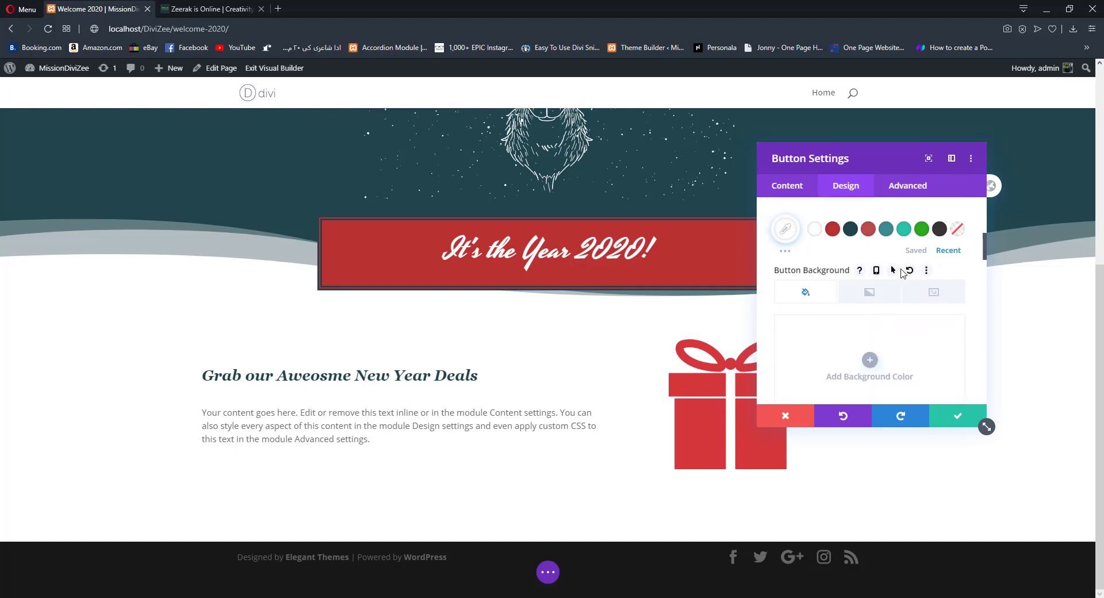
pyautogui.click(910, 270)
pyautogui.scroll(-1, 865, 275)
pyautogui.click(823, 246)
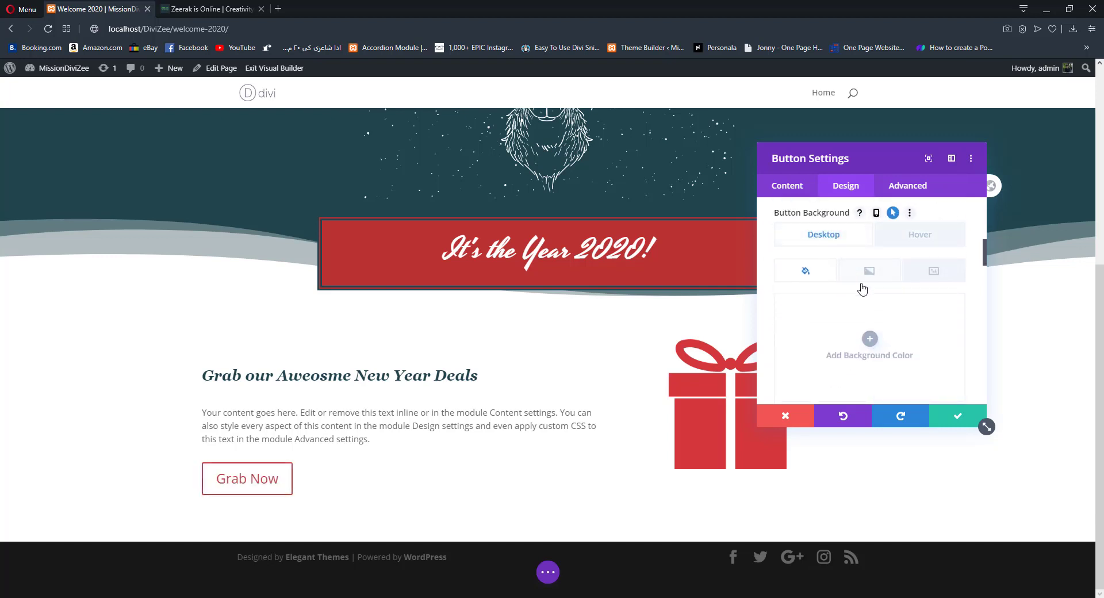
pyautogui.scroll(-2, 863, 287)
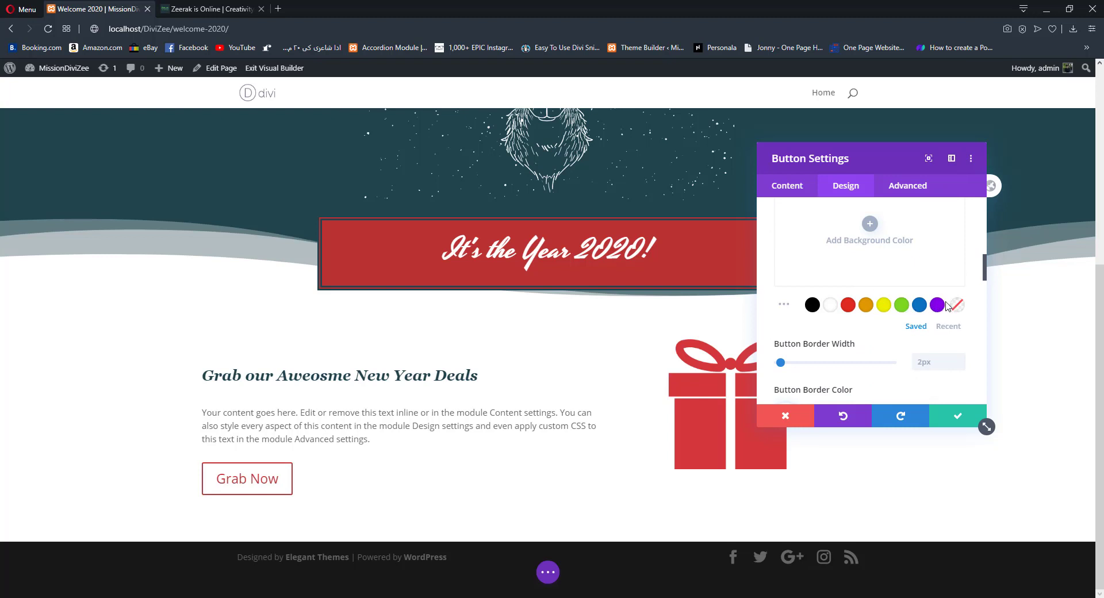
pyautogui.click(956, 309)
pyautogui.scroll(3, 895, 298)
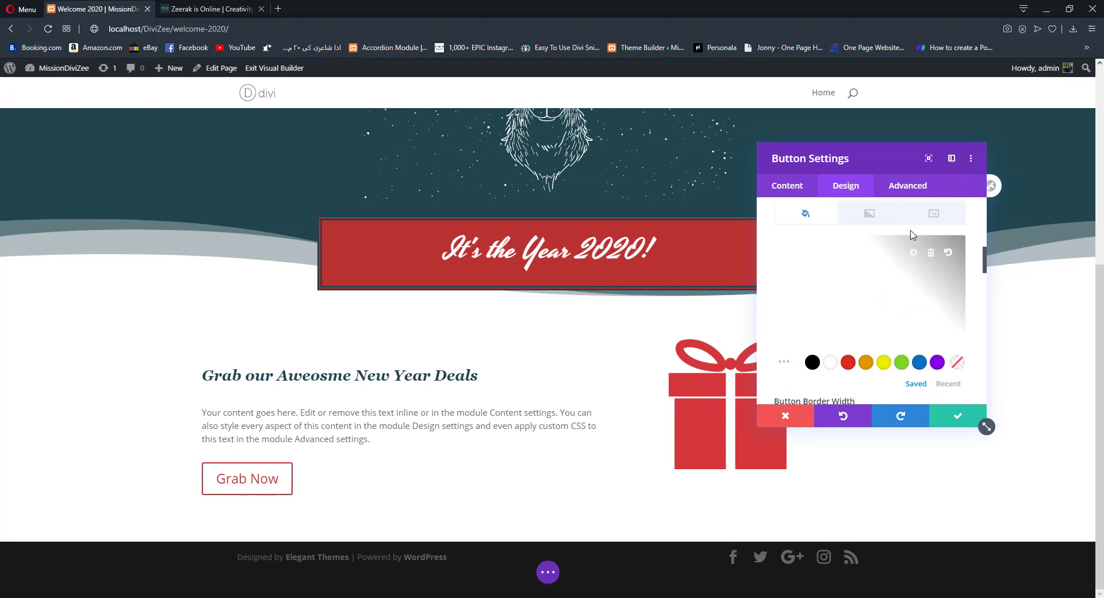
pyautogui.scroll(-2, 907, 277)
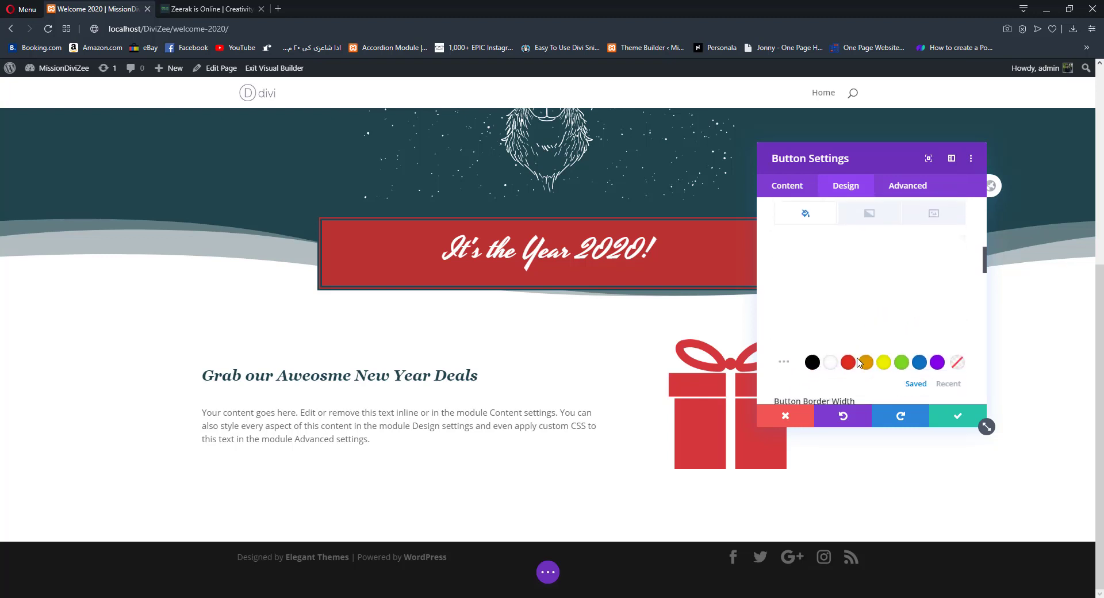
pyautogui.click(948, 383)
pyautogui.click(813, 361)
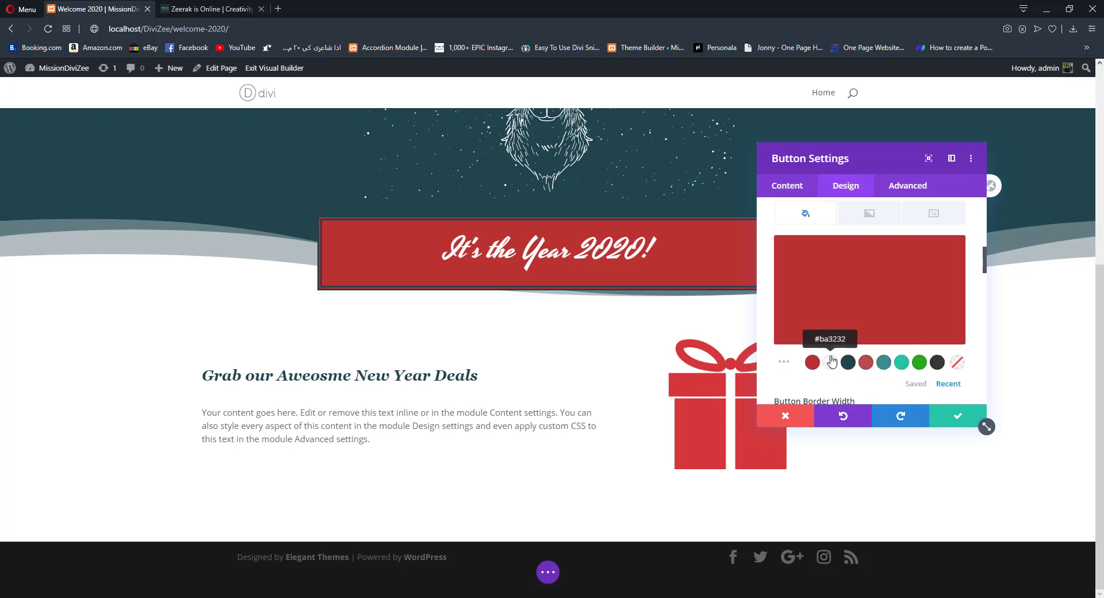
pyautogui.scroll(-2, 834, 317)
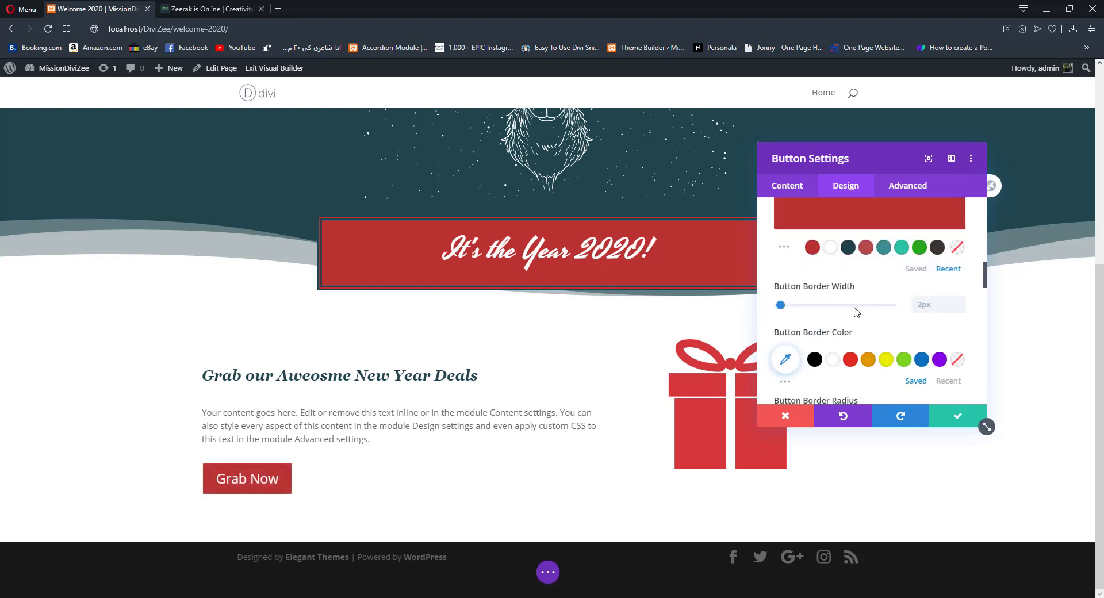
pyautogui.scroll(-3, 871, 324)
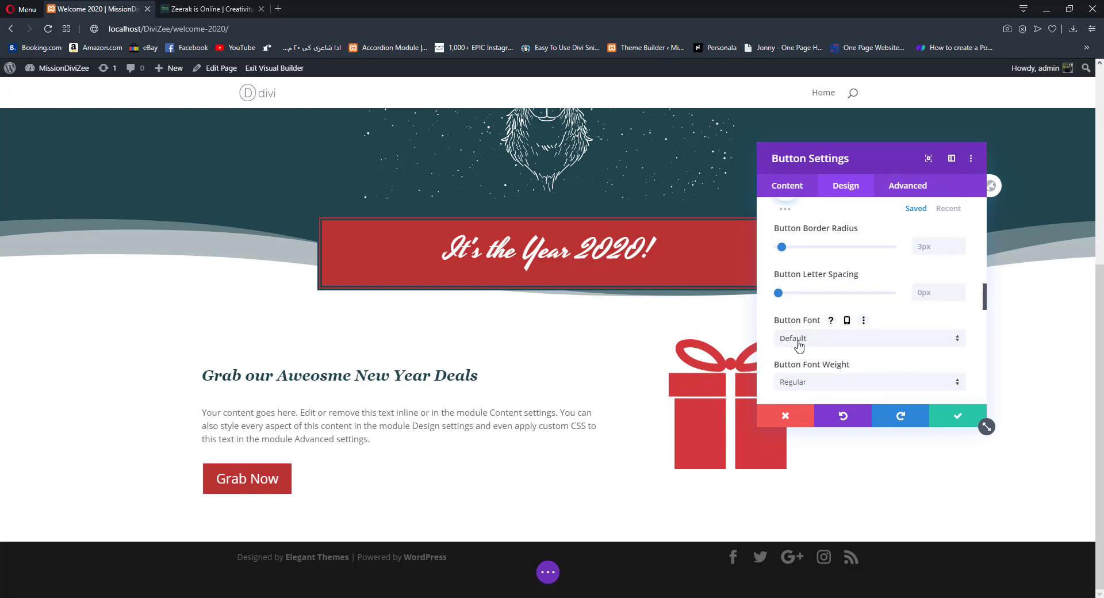
# - Set the Grab Now button text weight to Light
pyautogui.click(799, 344)
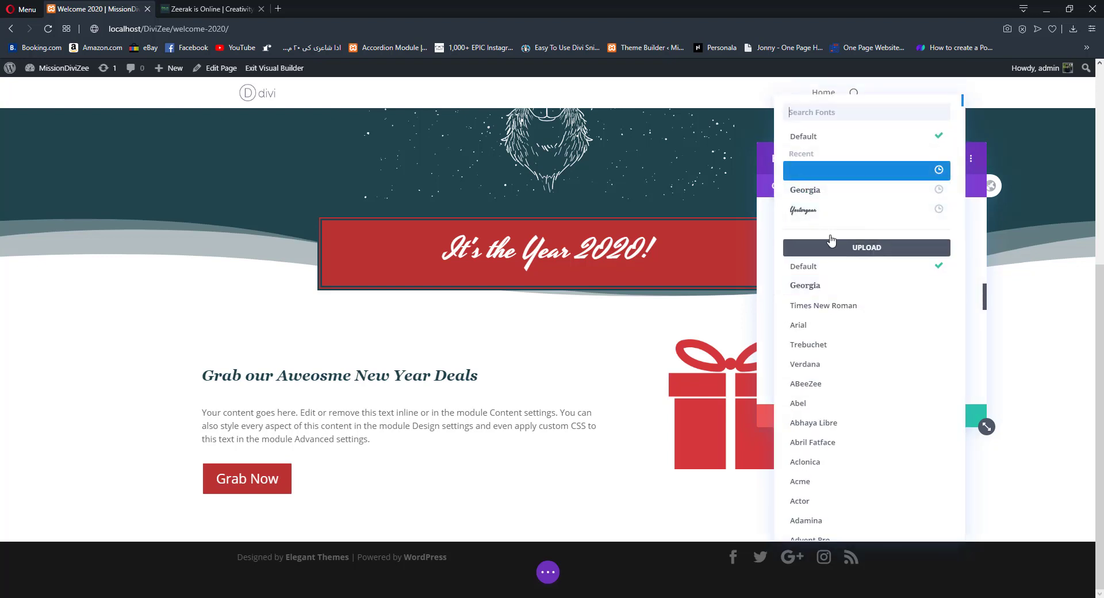
pyautogui.scroll(-1, 824, 338)
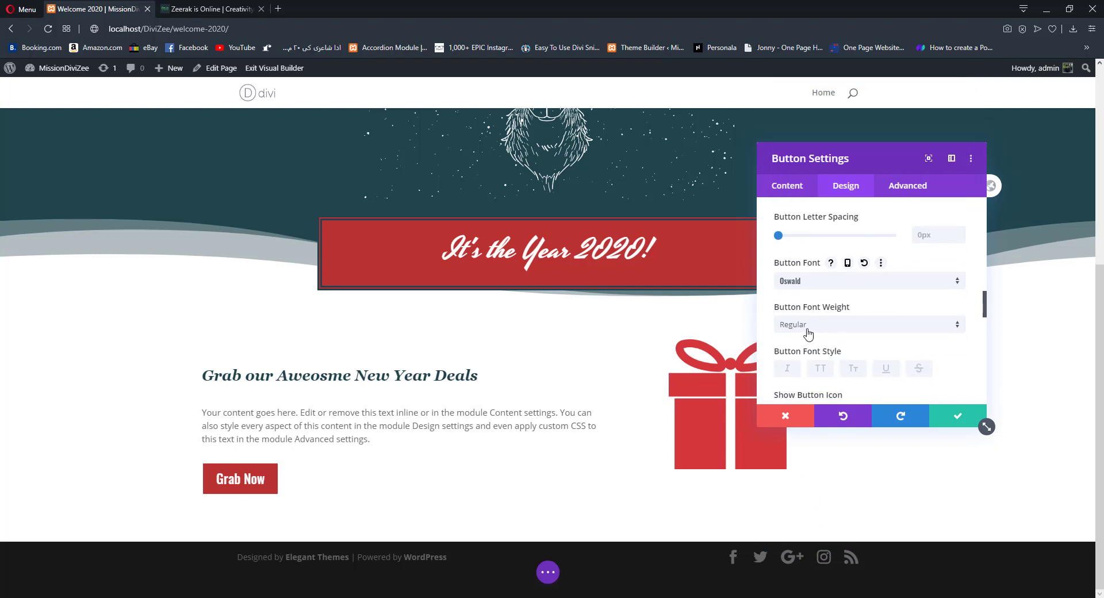
pyautogui.click(809, 334)
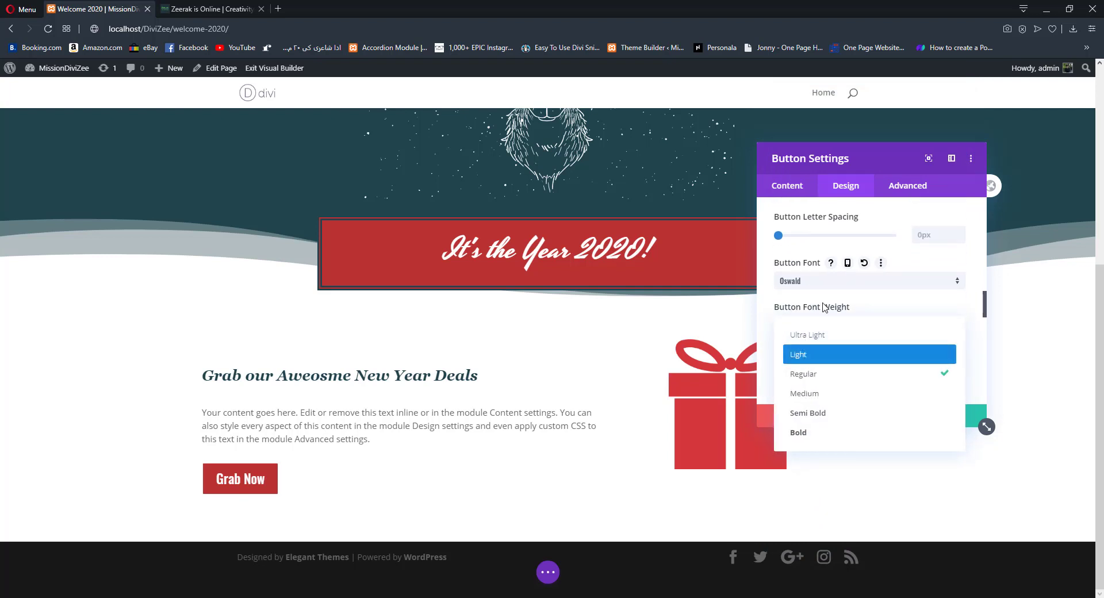
pyautogui.click(806, 354)
pyautogui.scroll(-1, 874, 322)
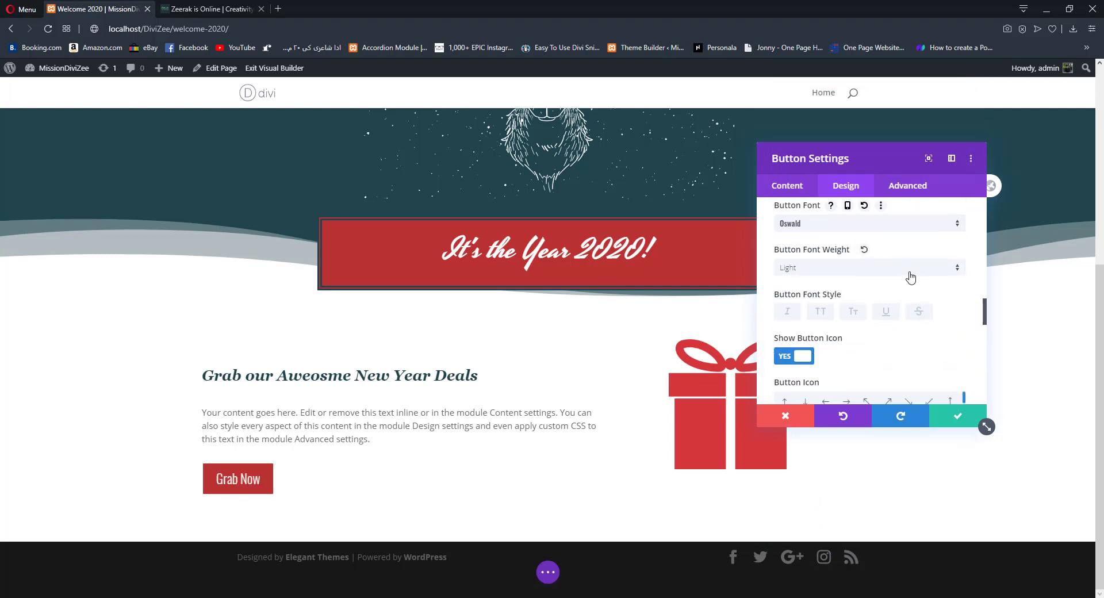
pyautogui.scroll(-2, 908, 282)
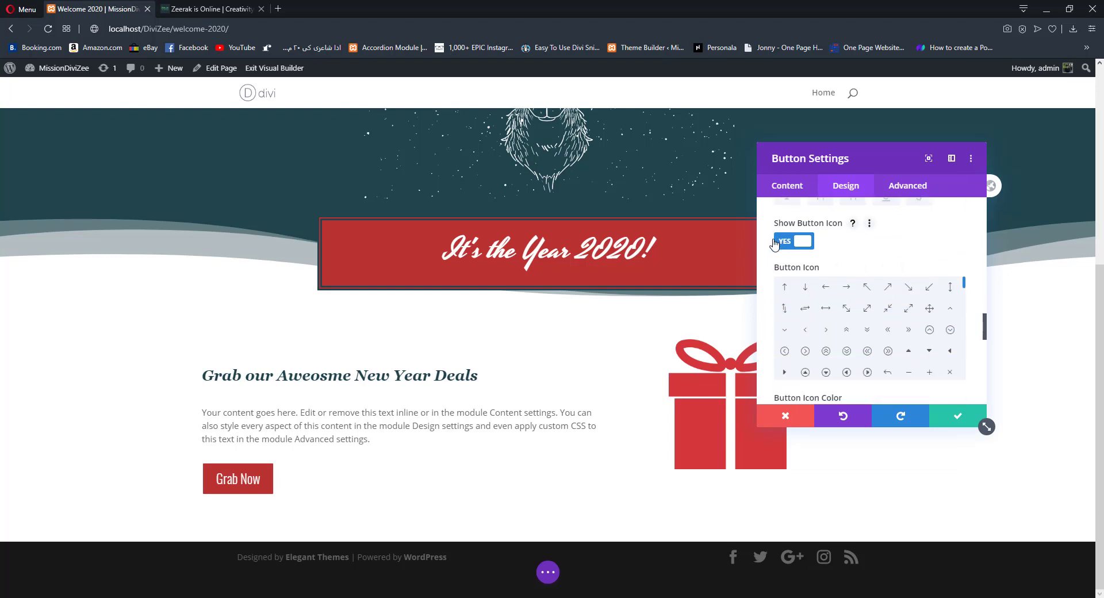
# - Remove the button icon and set the letter spacing to -1px
pyautogui.click(775, 243)
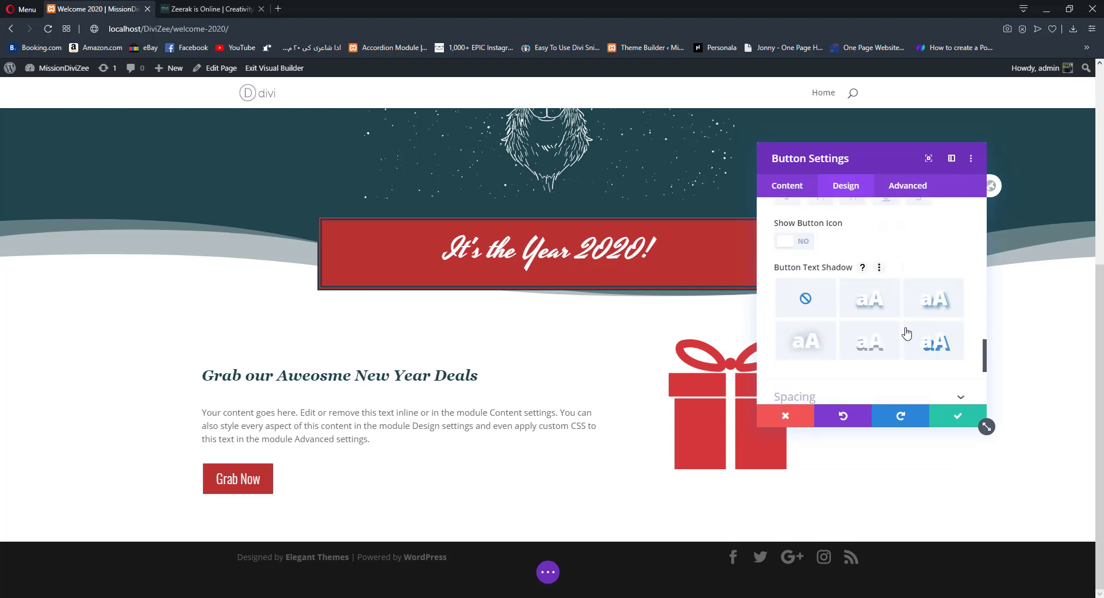
pyautogui.scroll(-1, 900, 266)
pyautogui.scroll(6, 895, 291)
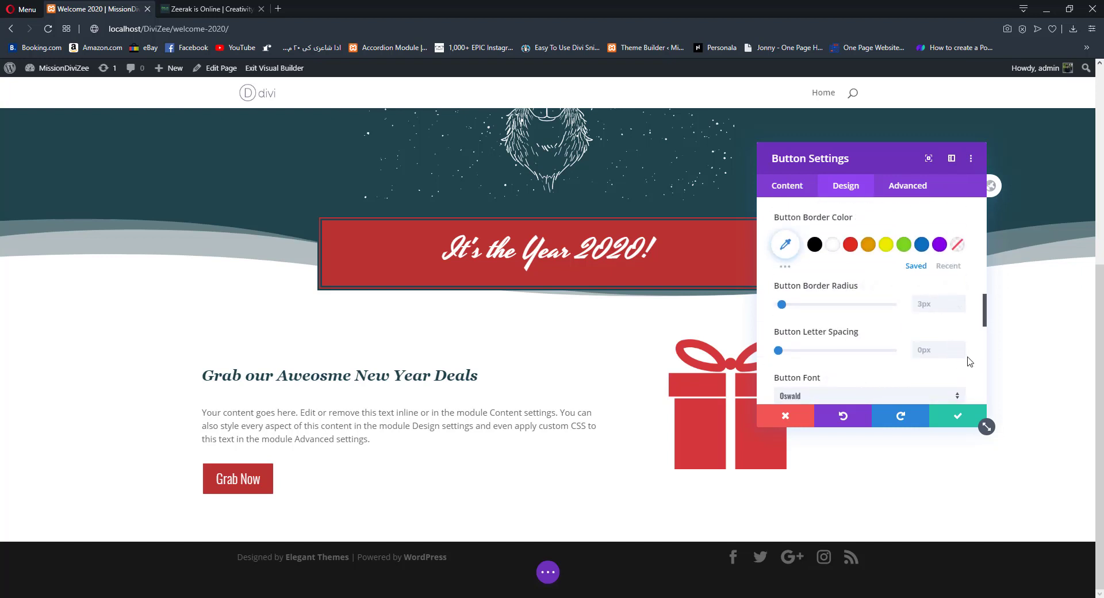
pyautogui.click(959, 355)
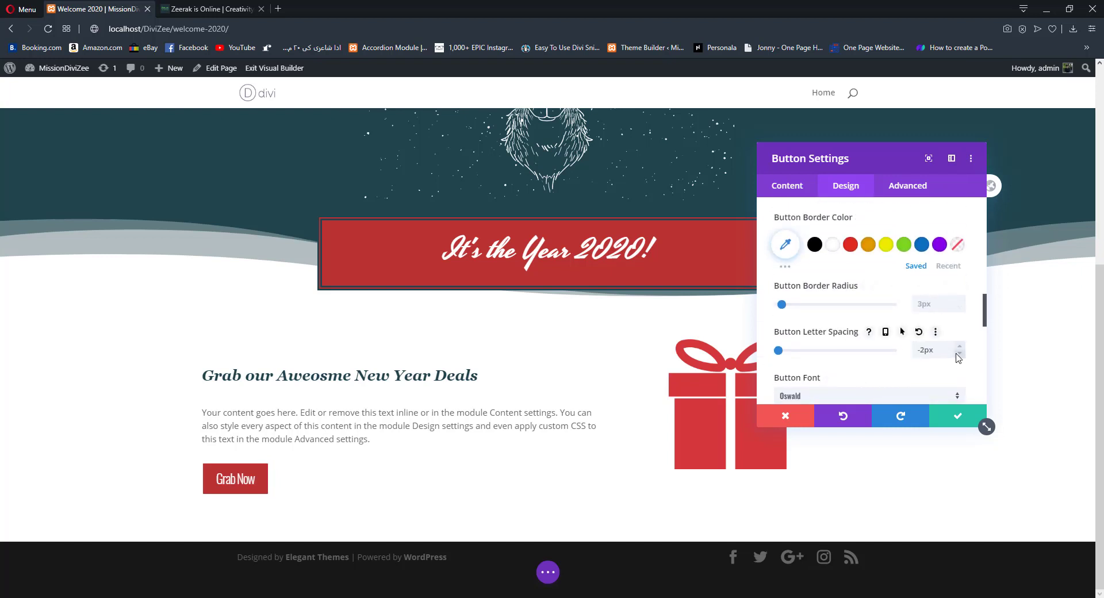
pyautogui.click(958, 347)
# - Reduce the button text size to 22px and save the button
pyautogui.scroll(3, 895, 322)
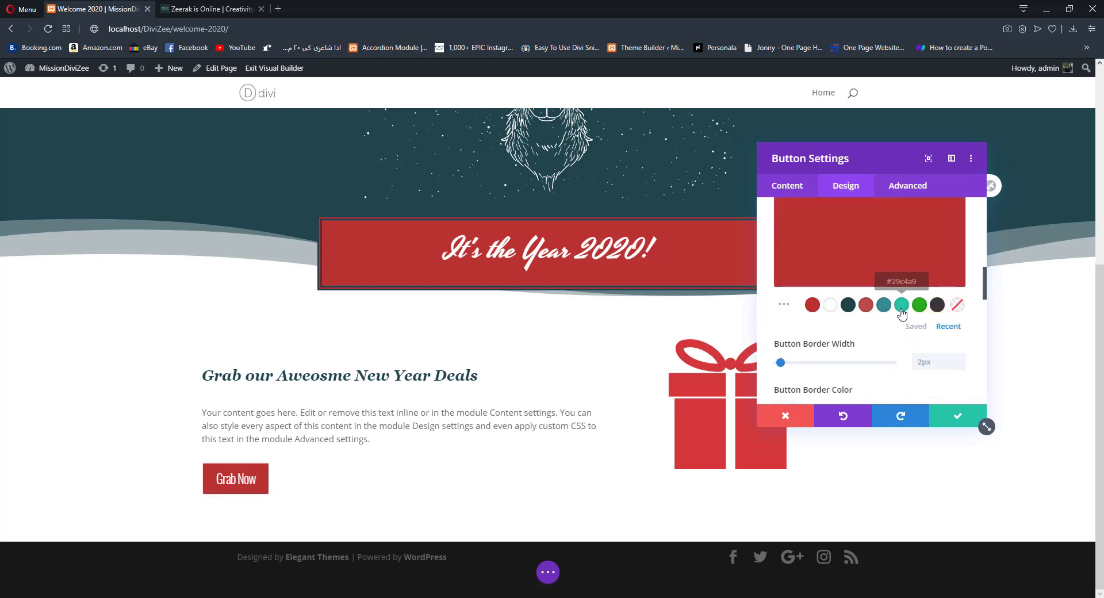
pyautogui.scroll(5, 890, 320)
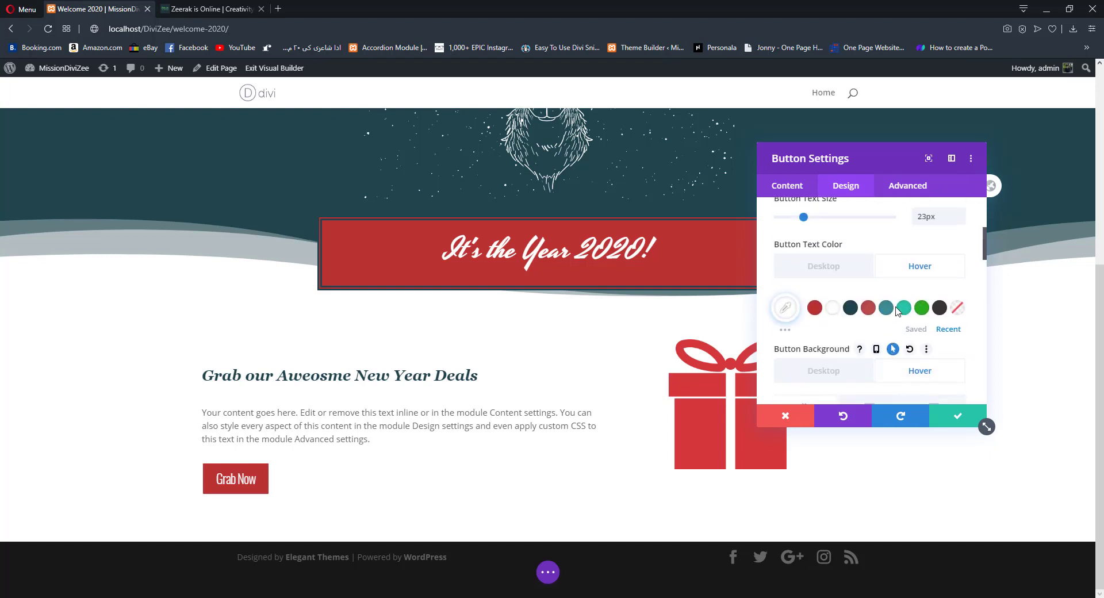
pyautogui.click(959, 314)
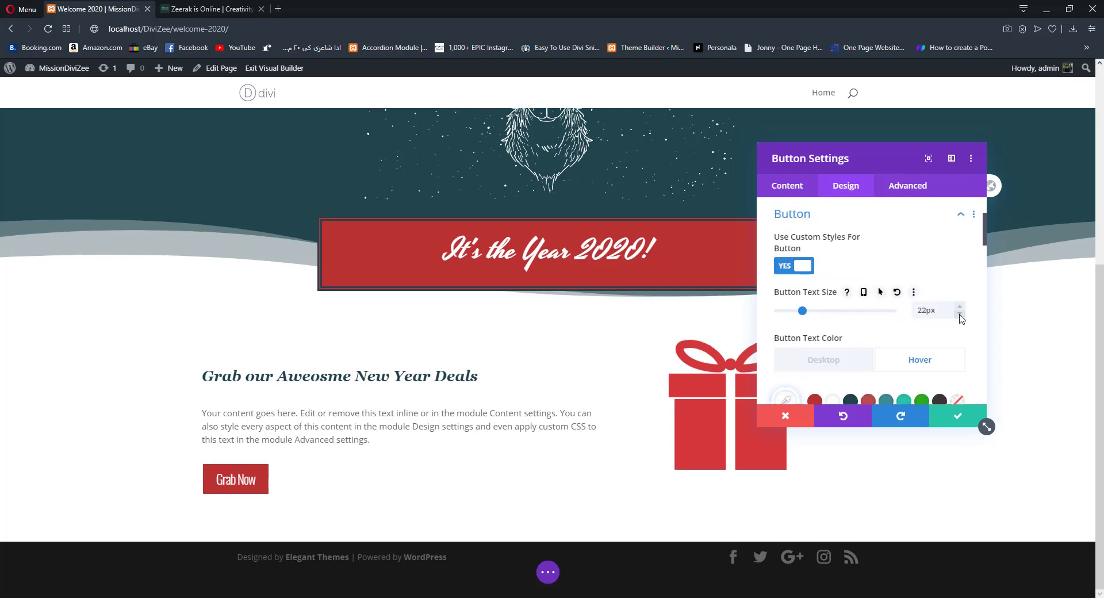
pyautogui.click(968, 425)
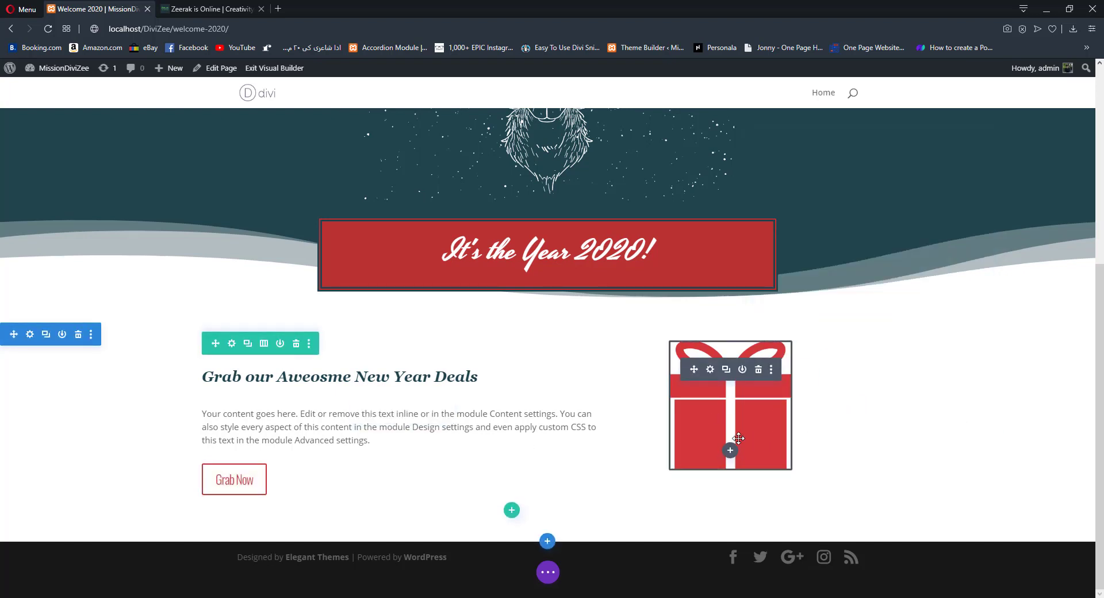
# - Widen the gift image to 76% width
pyautogui.click(711, 371)
pyautogui.click(850, 190)
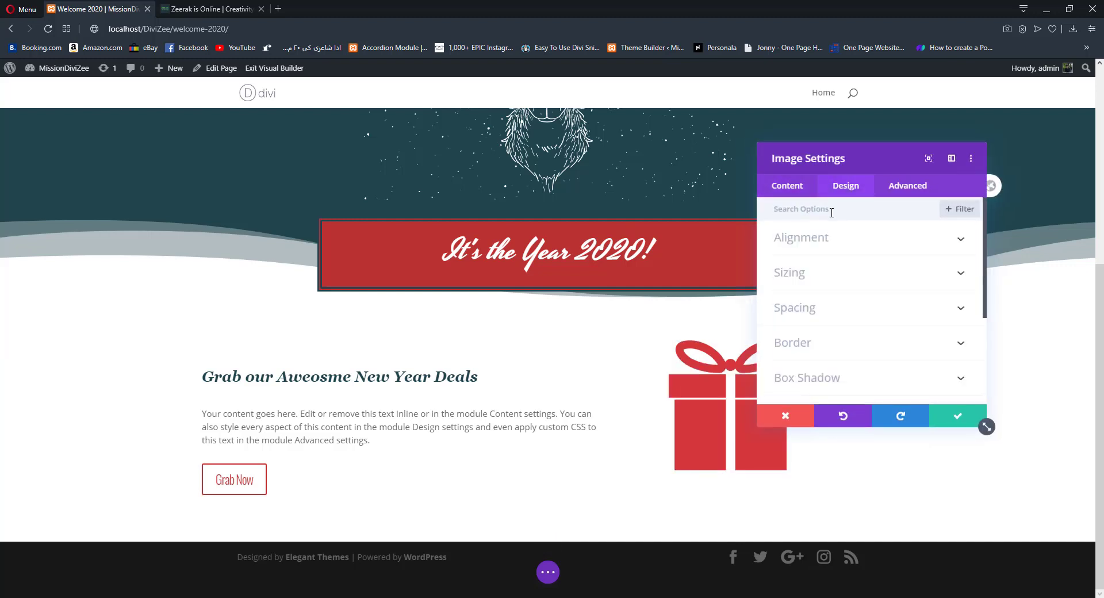
pyautogui.click(796, 274)
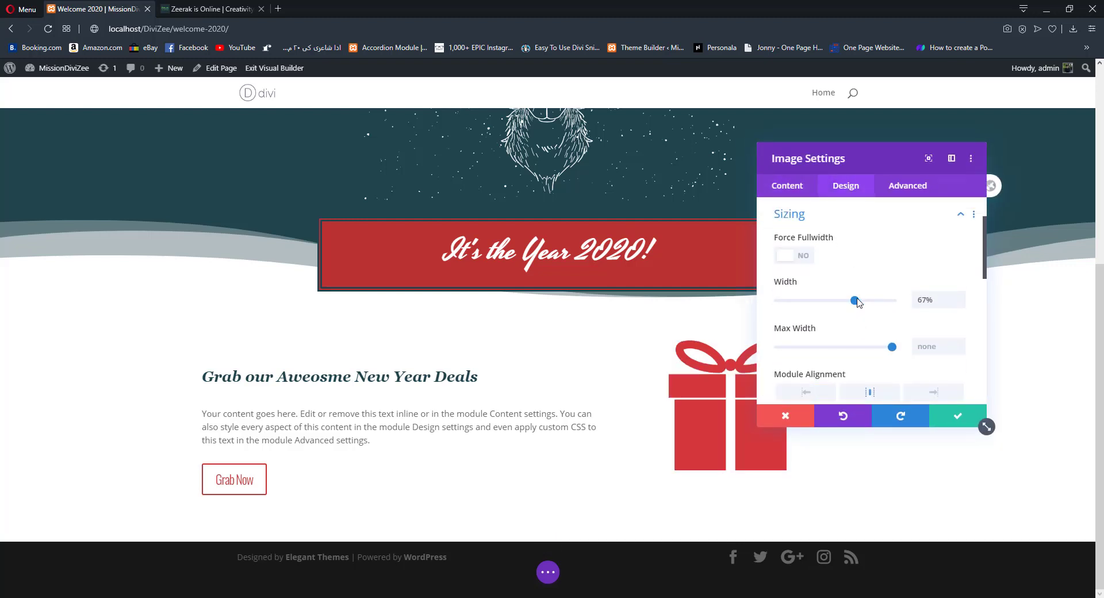
pyautogui.moveTo(857, 302); pyautogui.dragTo(865, 301)
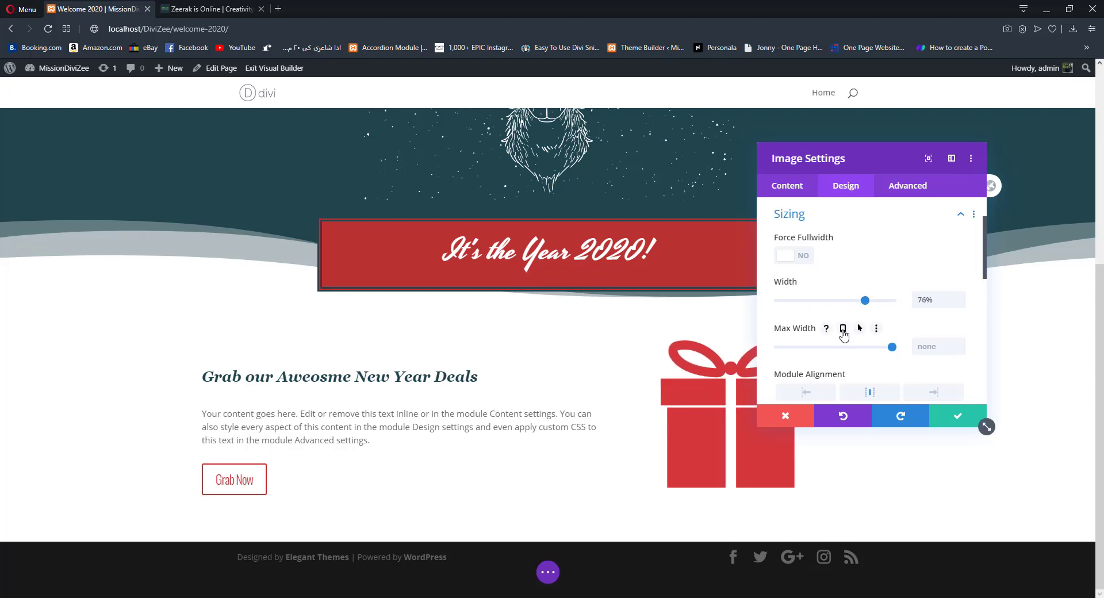
pyautogui.scroll(2, 828, 322)
pyautogui.scroll(-6, 816, 251)
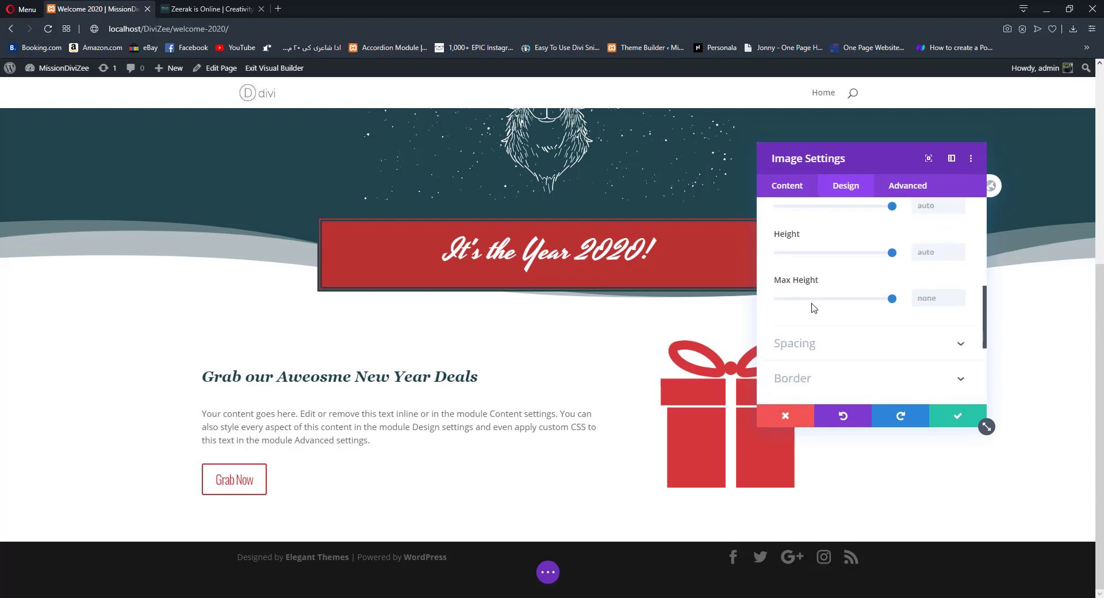
# - Raise the gift image's top margin from -50px to -35px and save
pyautogui.click(804, 309)
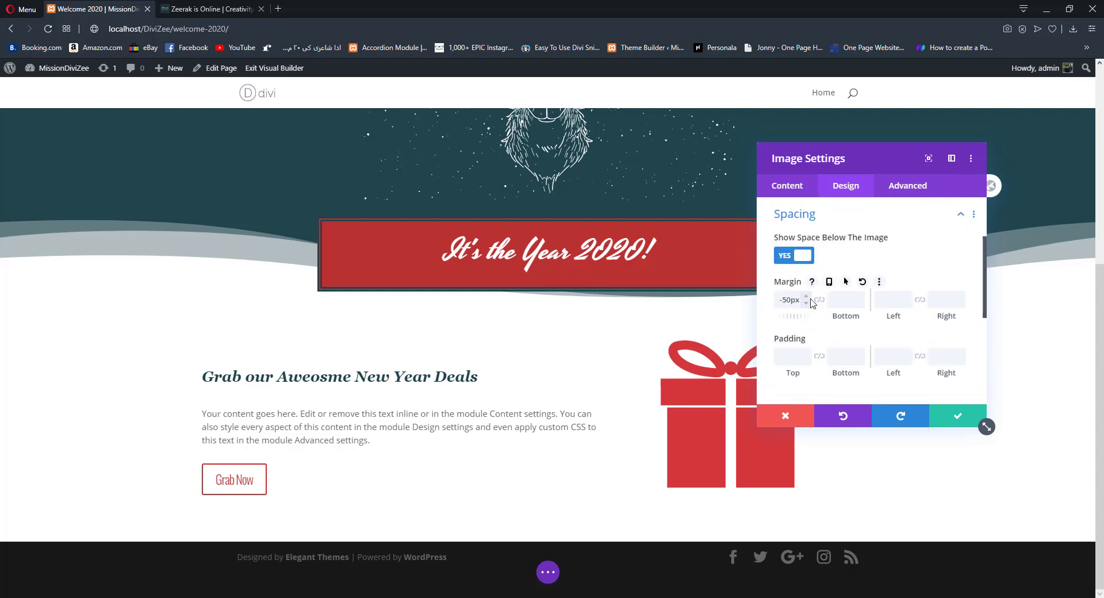
pyautogui.click(807, 297)
pyautogui.click(807, 297)
pyautogui.click(806, 297)
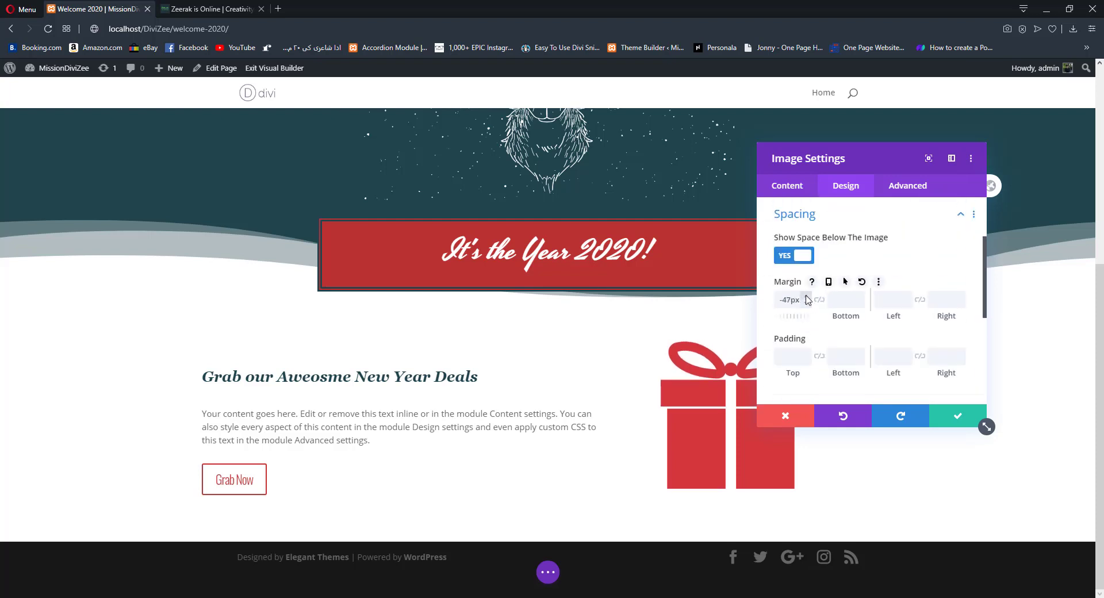
pyautogui.click(807, 297)
pyautogui.click(806, 297)
pyautogui.click(807, 297)
pyautogui.click(806, 297)
pyautogui.click(806, 297)
pyautogui.click(806, 296)
pyautogui.click(806, 297)
pyautogui.click(806, 297)
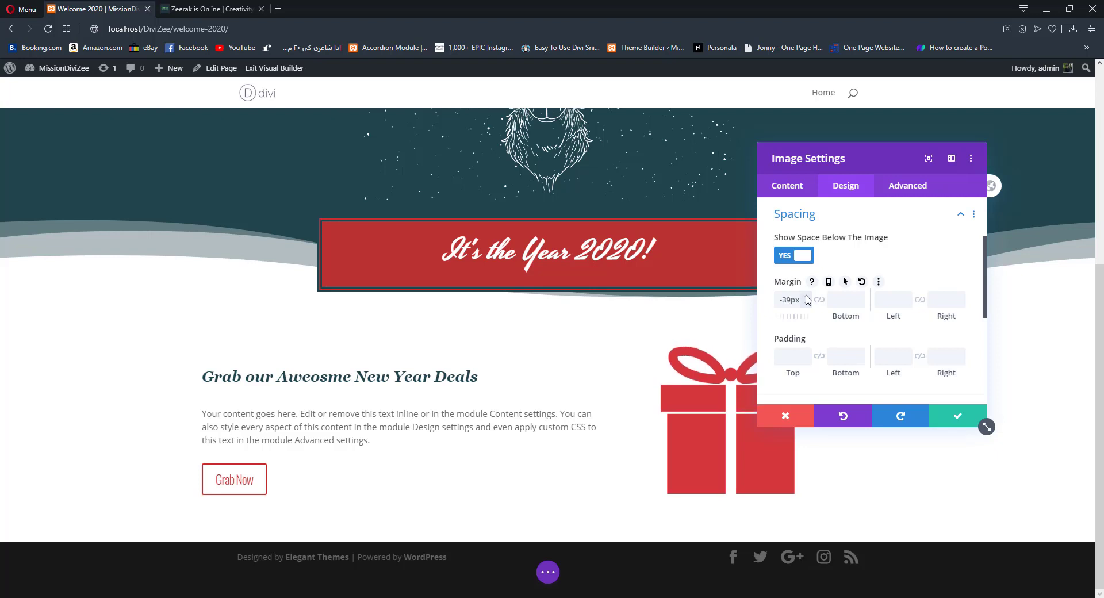
pyautogui.click(806, 298)
pyautogui.click(807, 297)
pyautogui.click(806, 298)
pyautogui.click(806, 297)
pyautogui.click(807, 297)
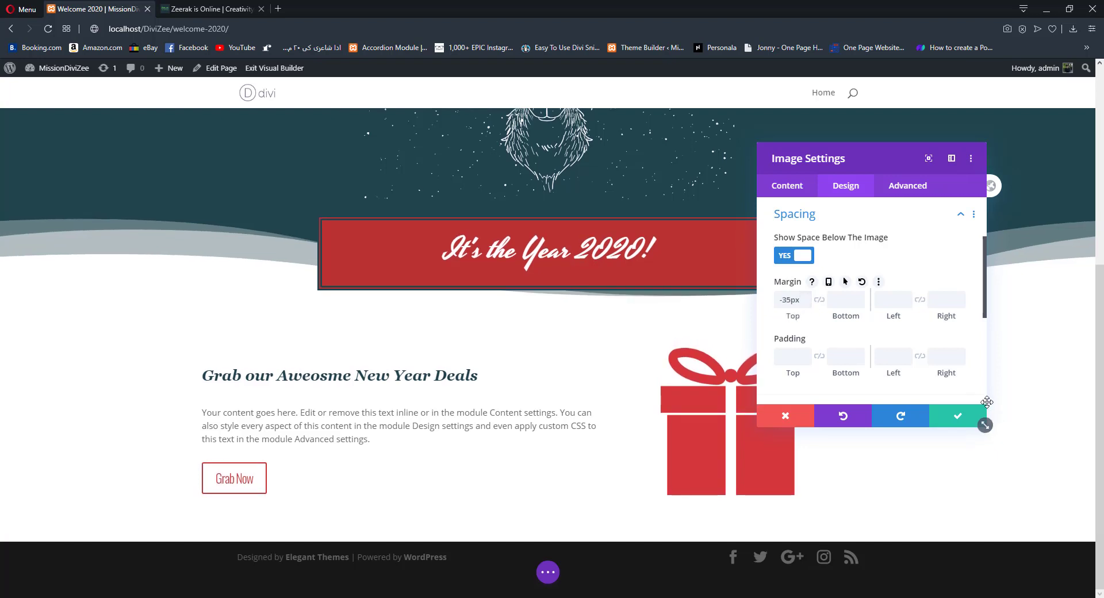
pyautogui.click(958, 416)
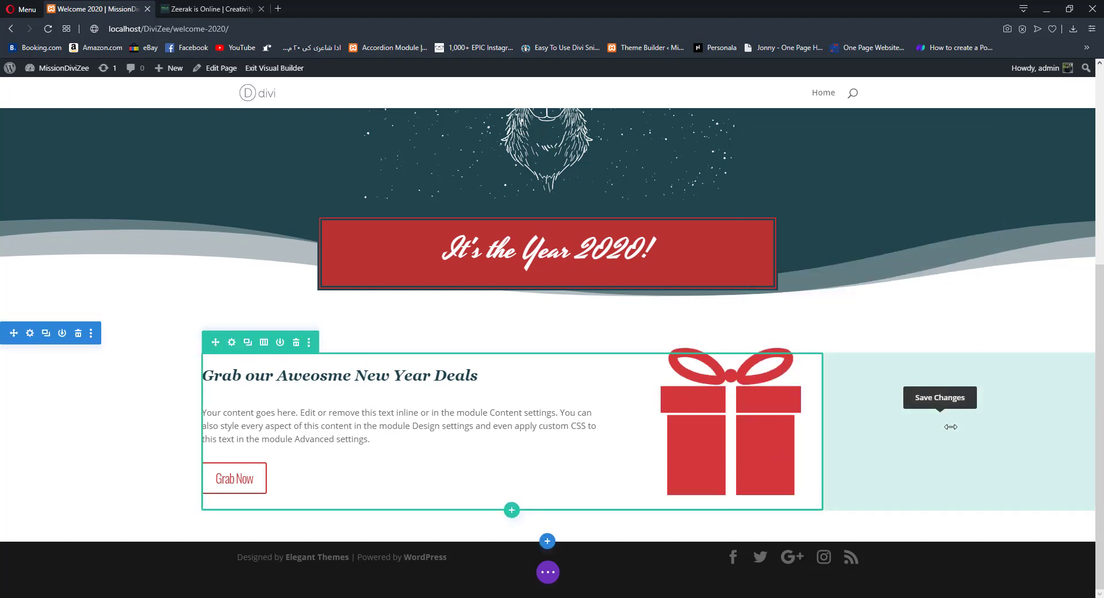
pyautogui.scroll(2, 946, 425)
pyautogui.scroll(1, 946, 426)
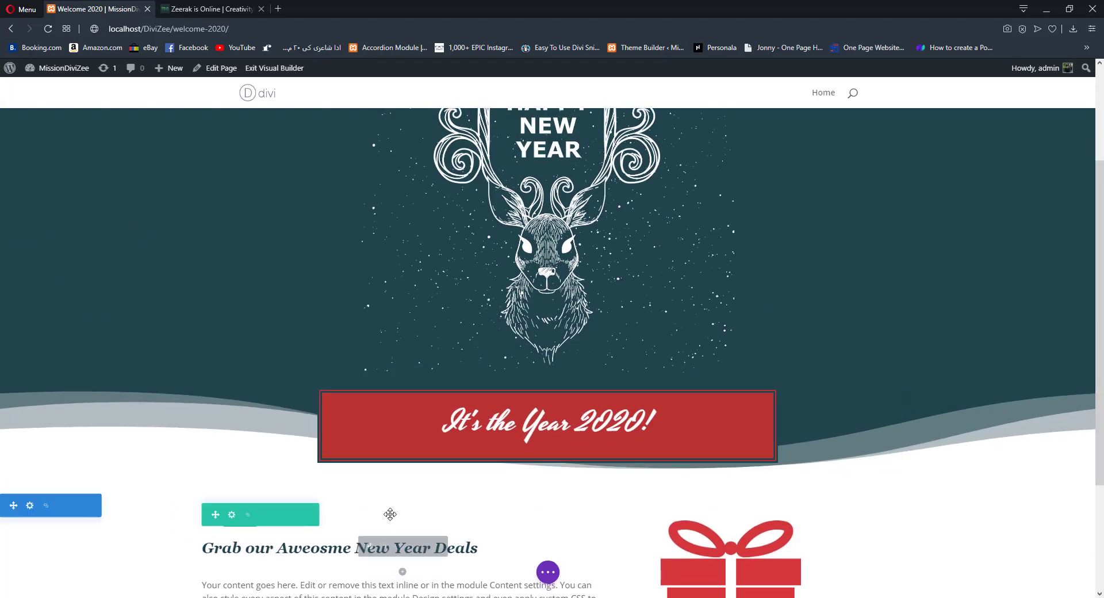
pyautogui.scroll(-3, 669, 377)
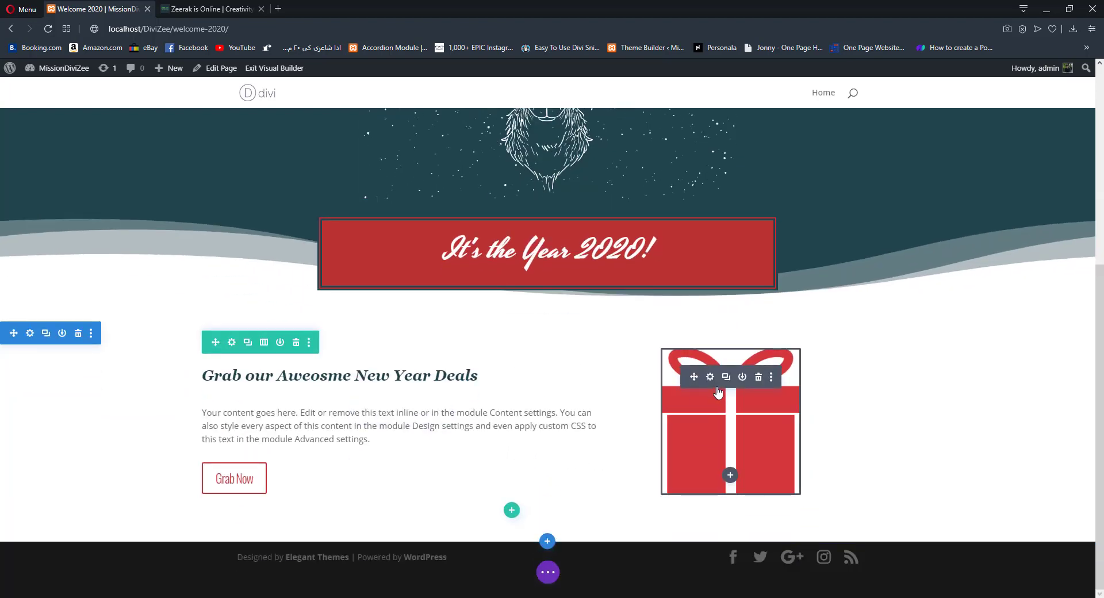
pyautogui.scroll(4, 703, 386)
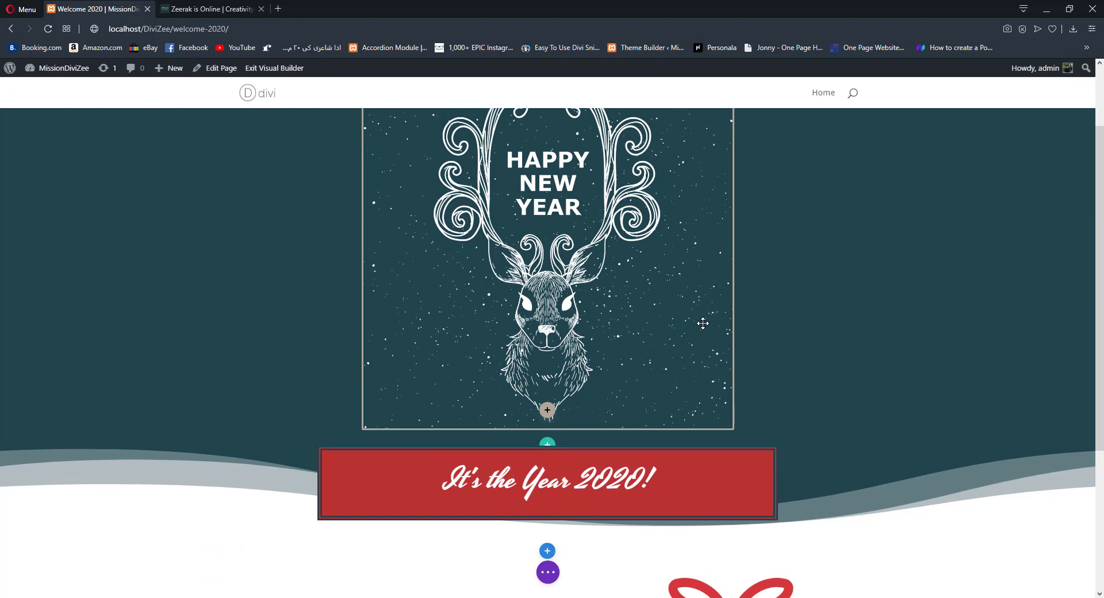
pyautogui.scroll(-4, 730, 297)
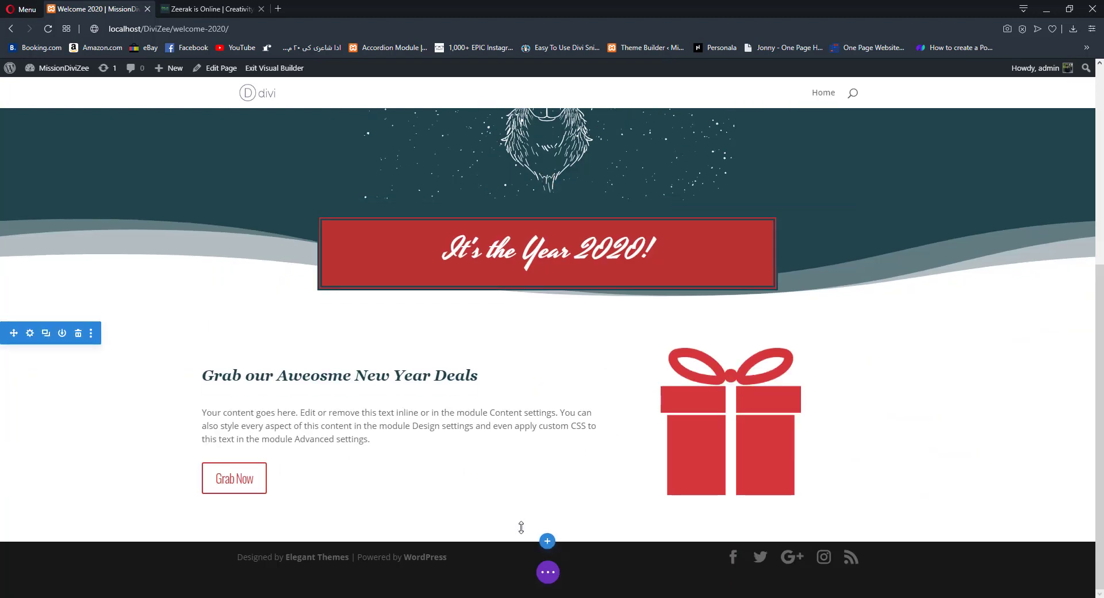
pyautogui.click(546, 541)
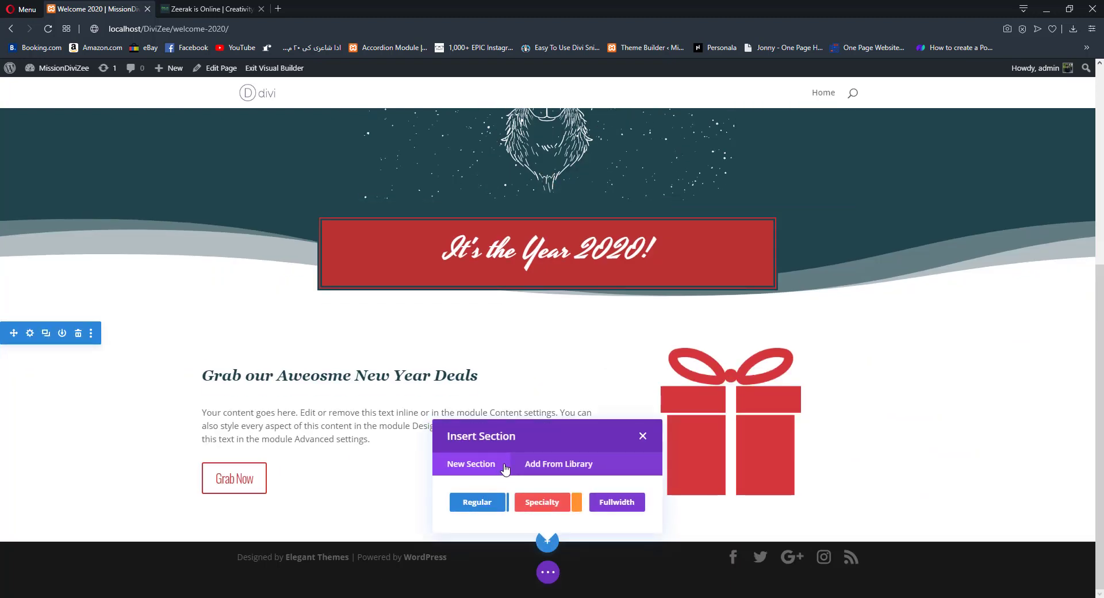
pyautogui.click(643, 436)
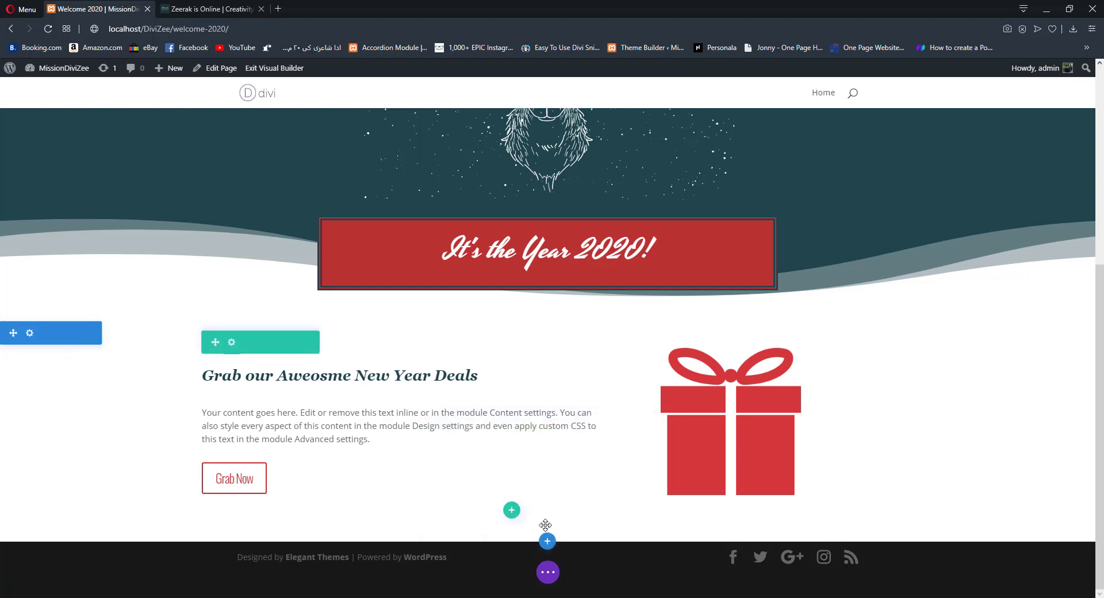
# - Add a one-column row below the deals containing a Divider module
pyautogui.click(512, 510)
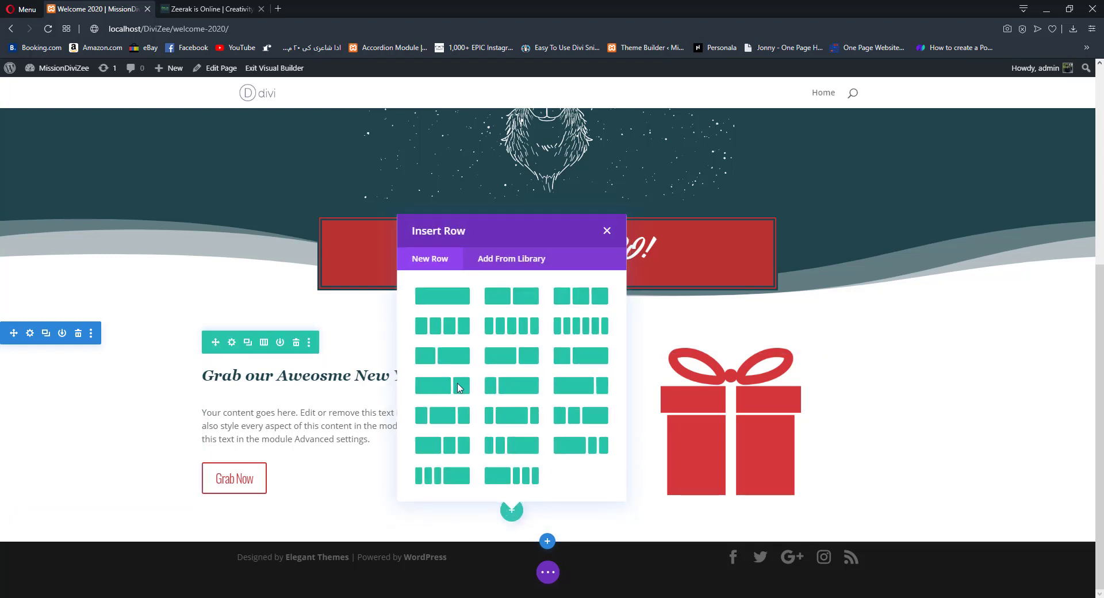
pyautogui.click(429, 301)
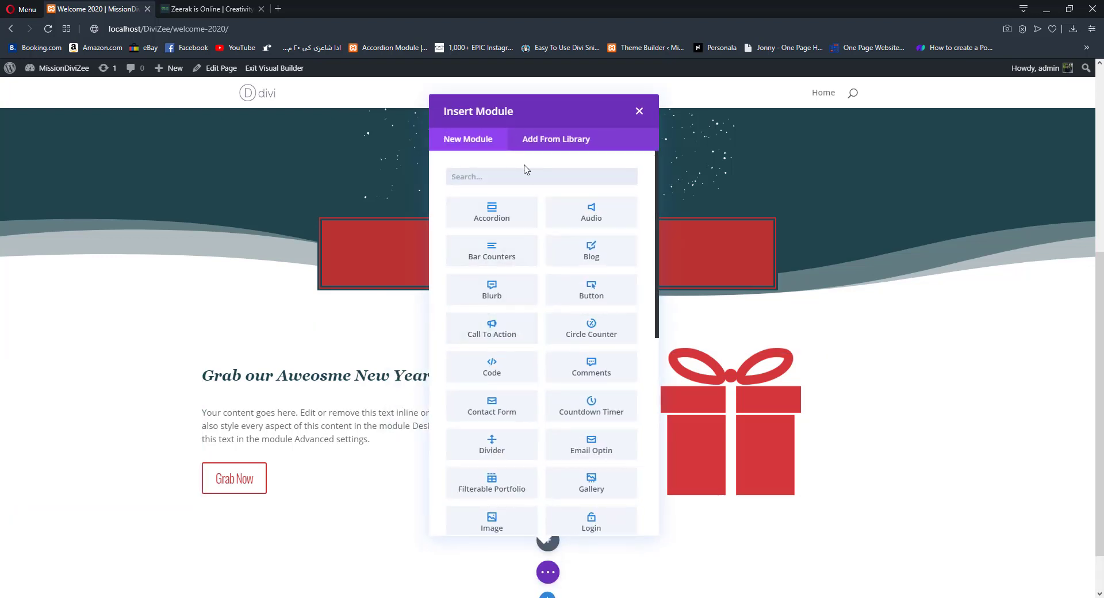
pyautogui.write('divi')
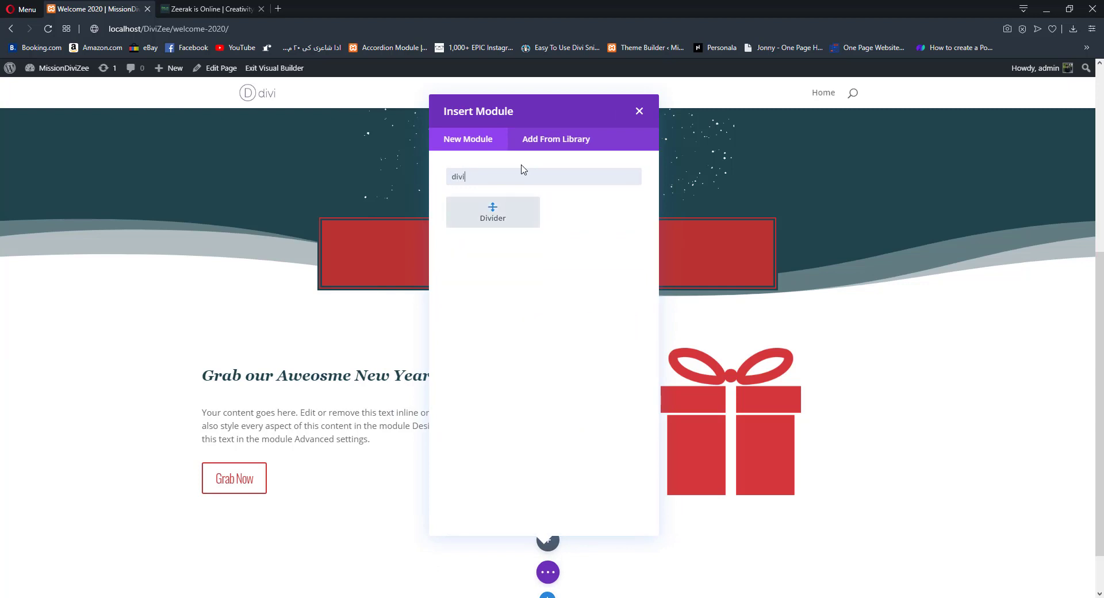
pyautogui.click(493, 210)
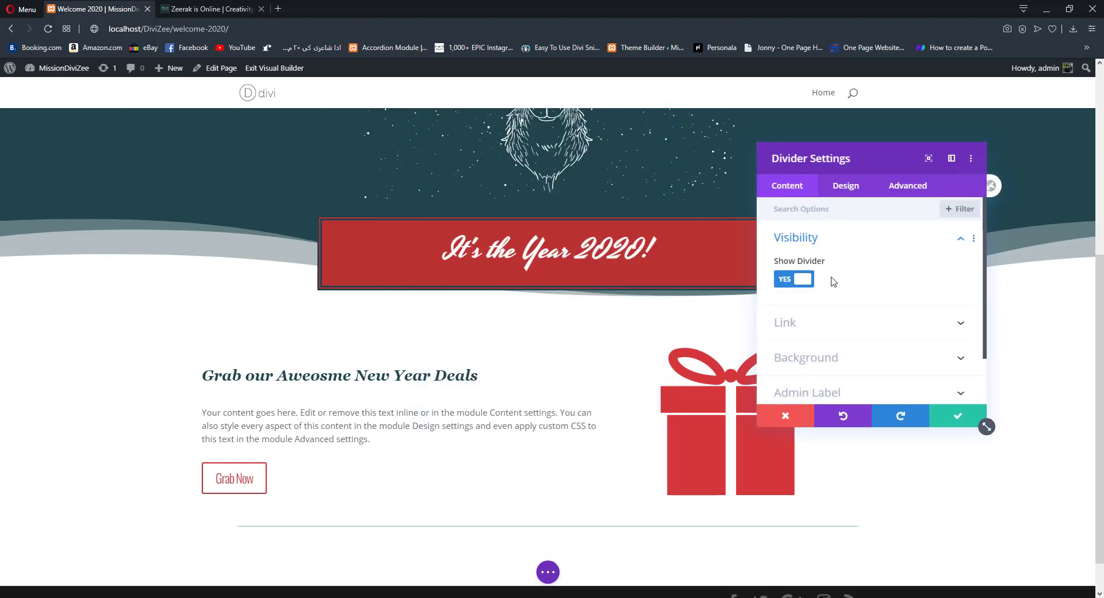
# - Make the divider line red with a dashed style
pyautogui.click(833, 194)
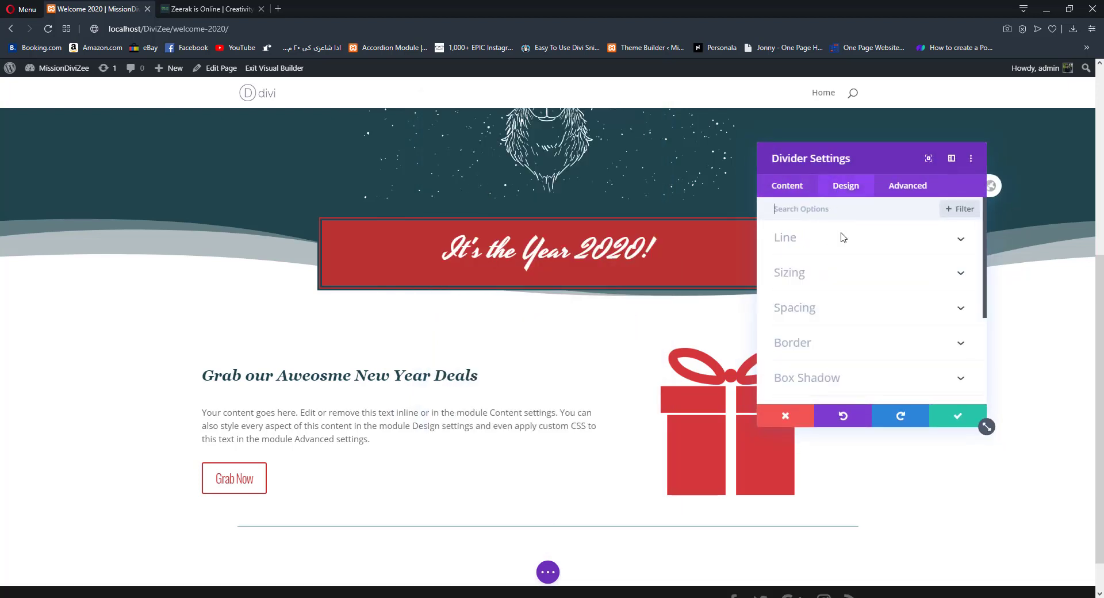
pyautogui.click(817, 246)
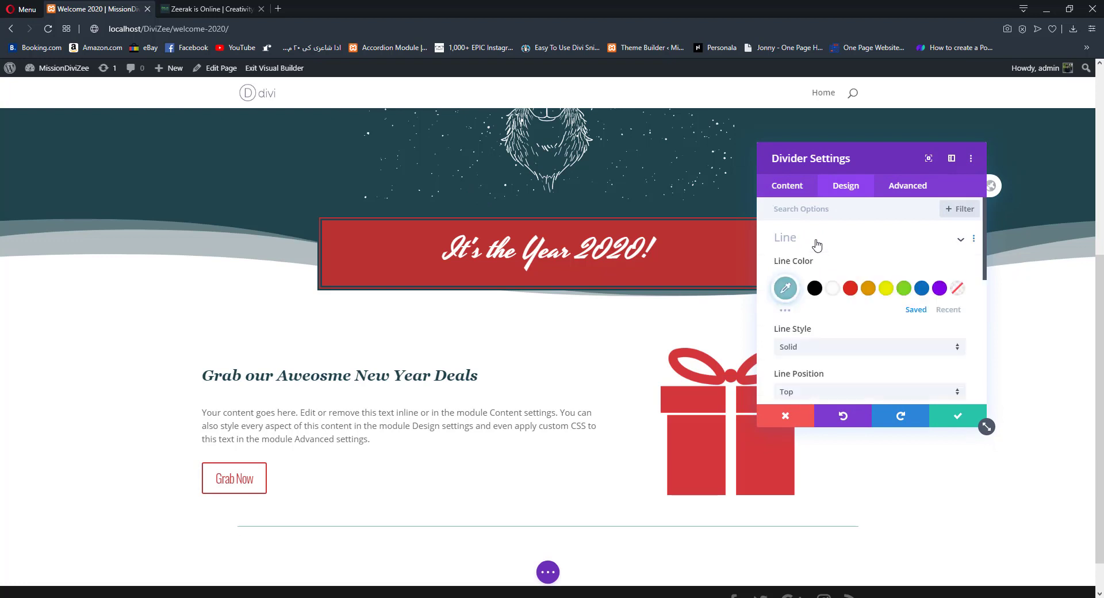
pyautogui.click(951, 313)
pyautogui.click(814, 288)
pyautogui.scroll(-1, 755, 342)
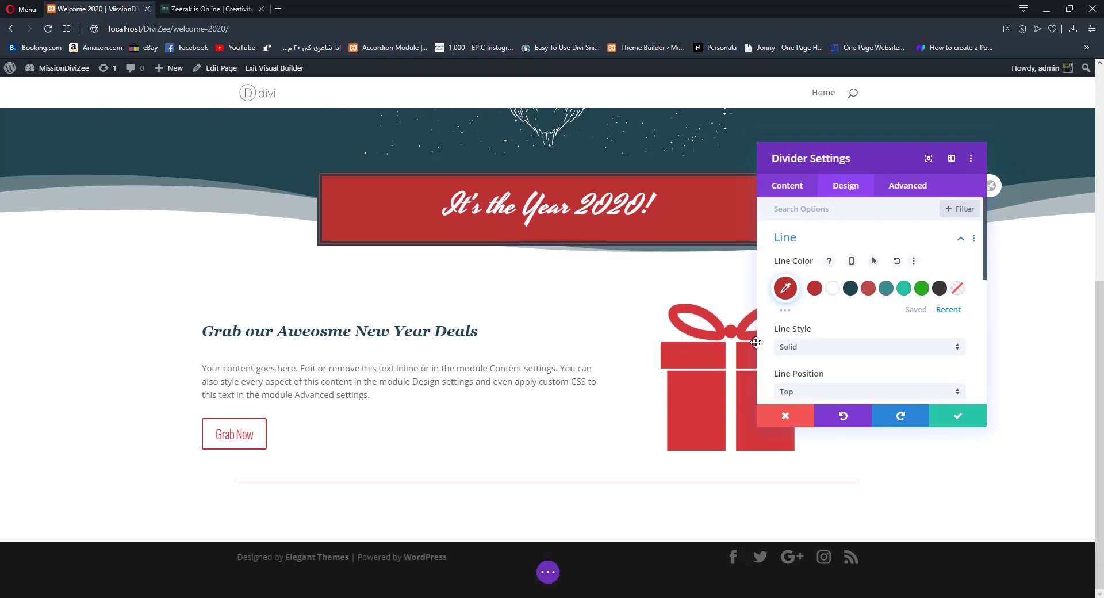
pyautogui.click(831, 347)
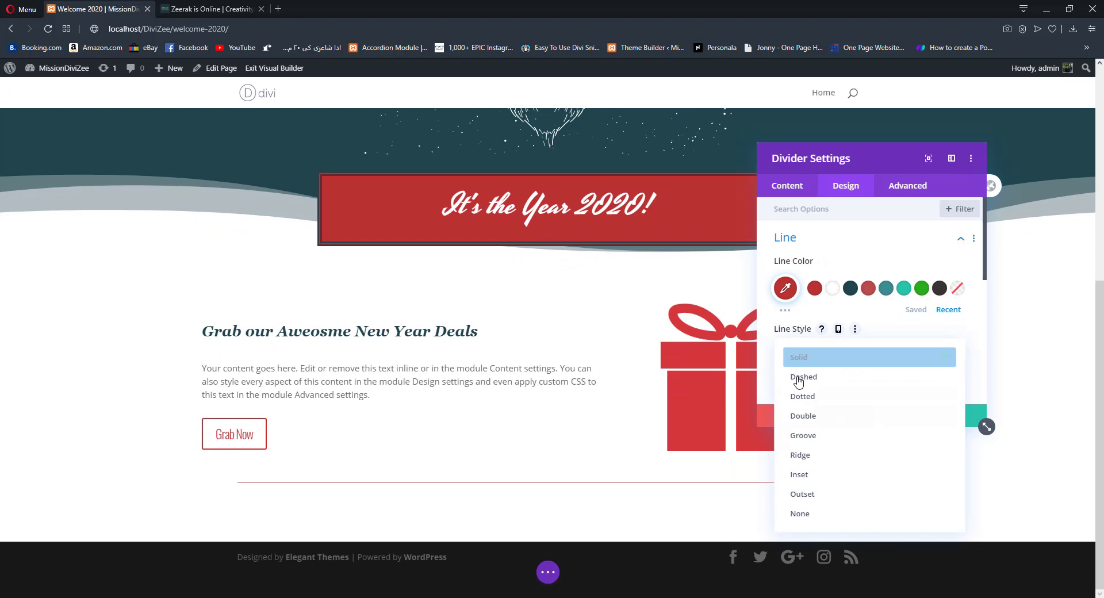
pyautogui.click(804, 438)
pyautogui.click(810, 345)
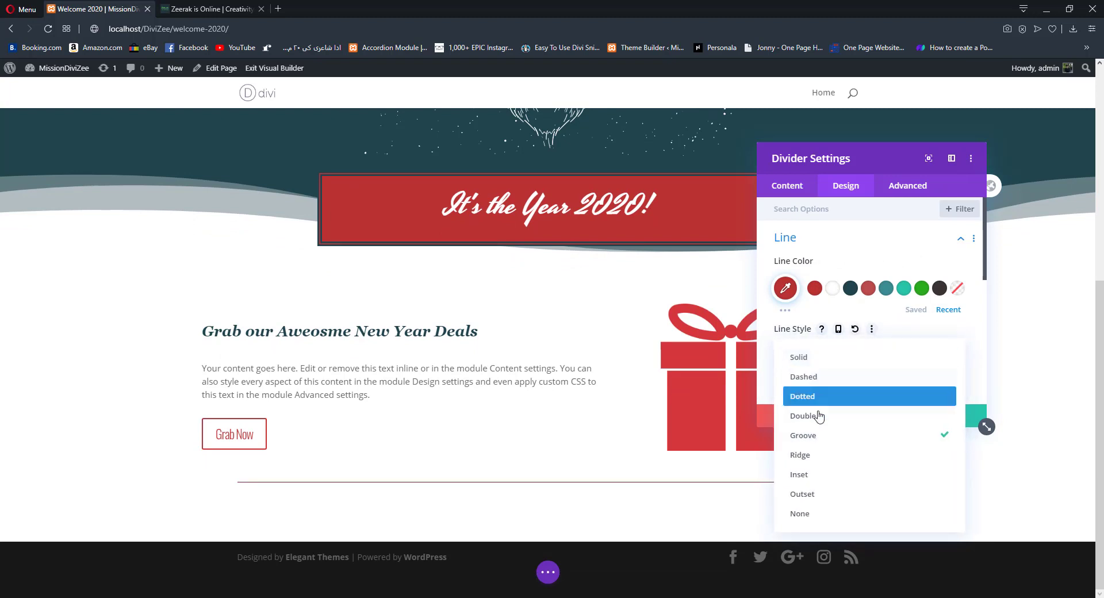
pyautogui.click(806, 476)
pyautogui.click(788, 348)
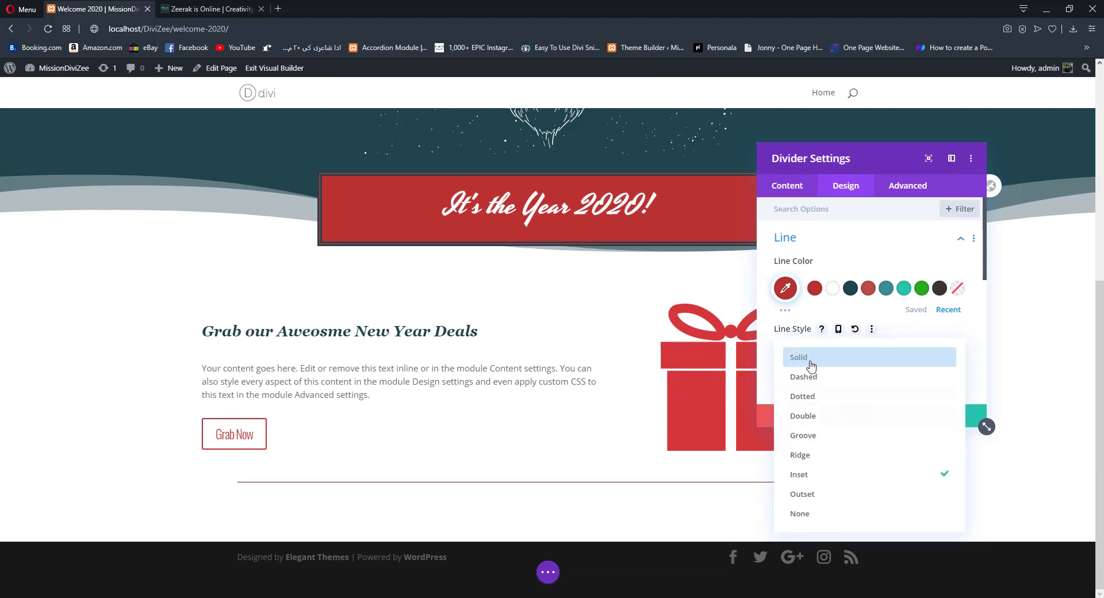
pyautogui.click(807, 375)
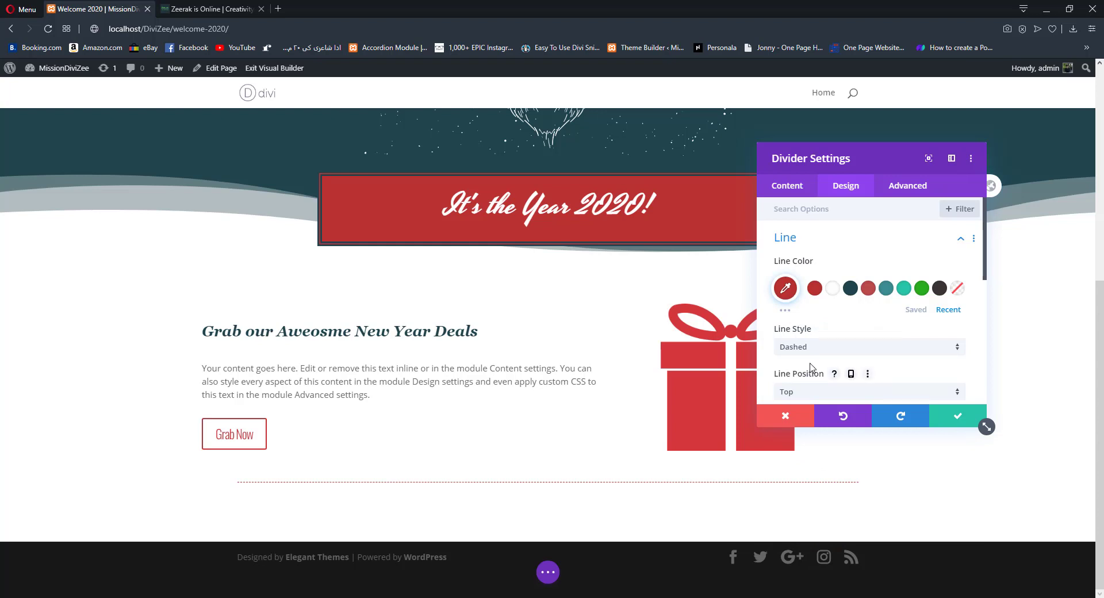
# - Set the divider weight to 12px, save, and add extra space above it
pyautogui.scroll(-3, 807, 317)
pyautogui.click(808, 315)
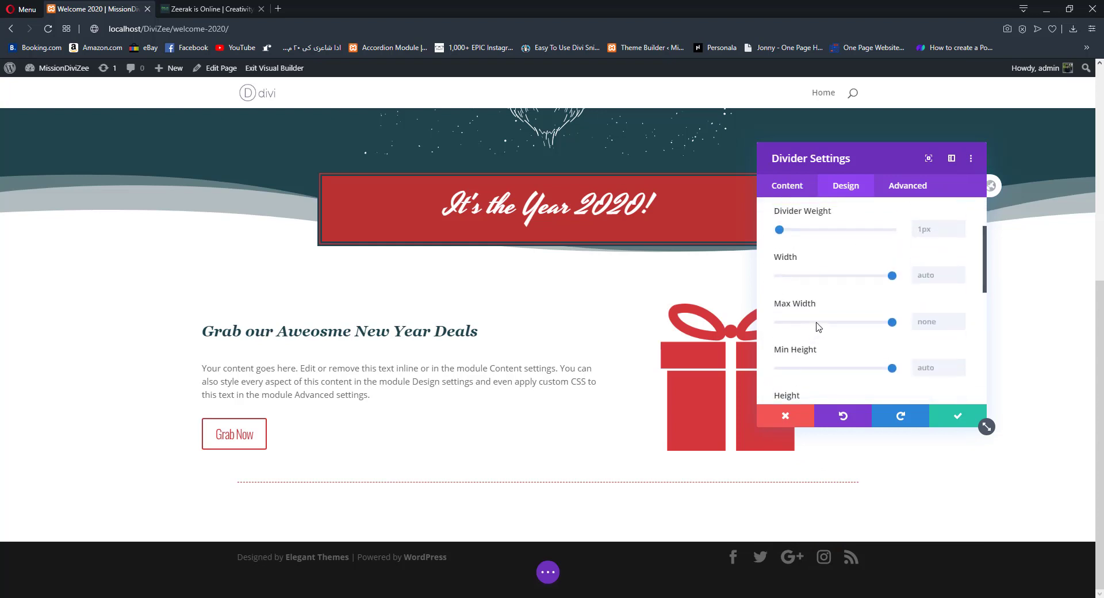
pyautogui.moveTo(781, 258); pyautogui.dragTo(793, 259)
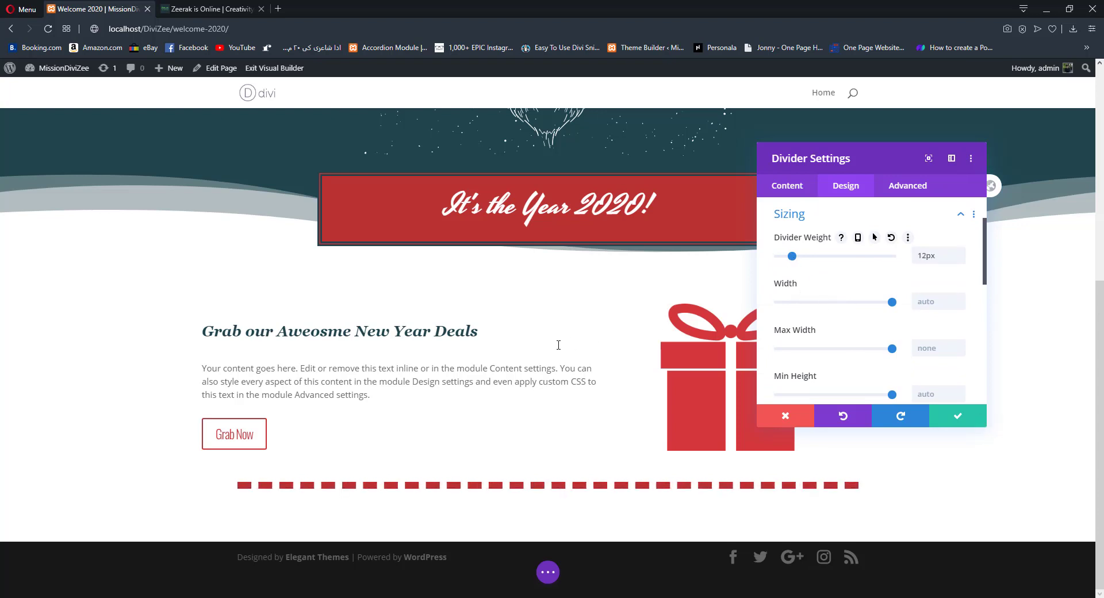
pyautogui.click(950, 415)
pyautogui.moveTo(590, 463); pyautogui.dragTo(587, 489)
pyautogui.scroll(-1, 512, 417)
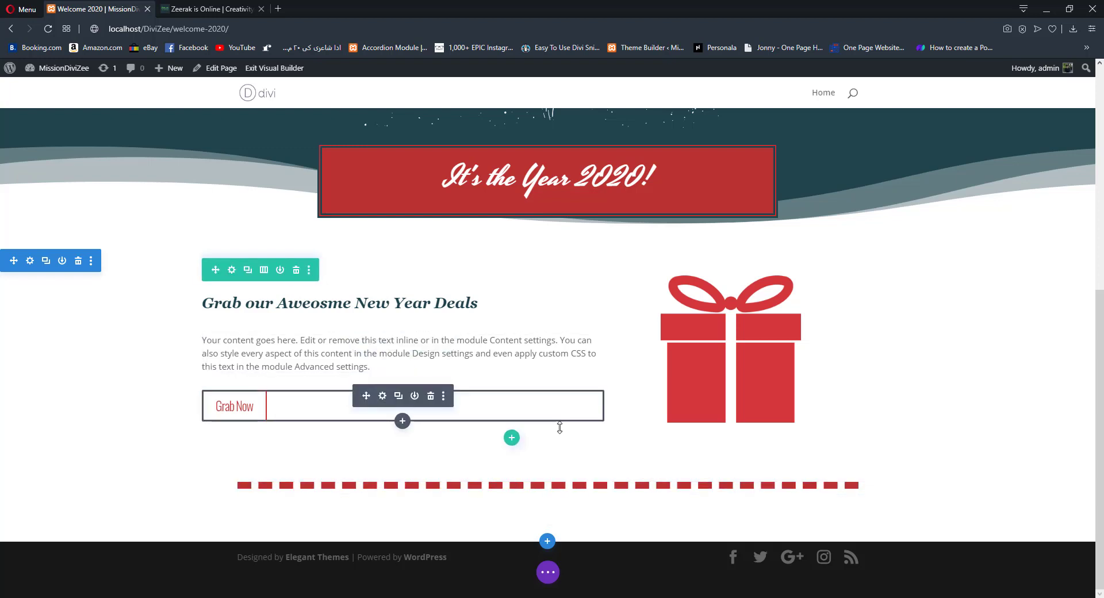
# - Insert a new row below the red divider and split it into two columns
pyautogui.scroll(3, 566, 402)
pyautogui.scroll(-3, 571, 380)
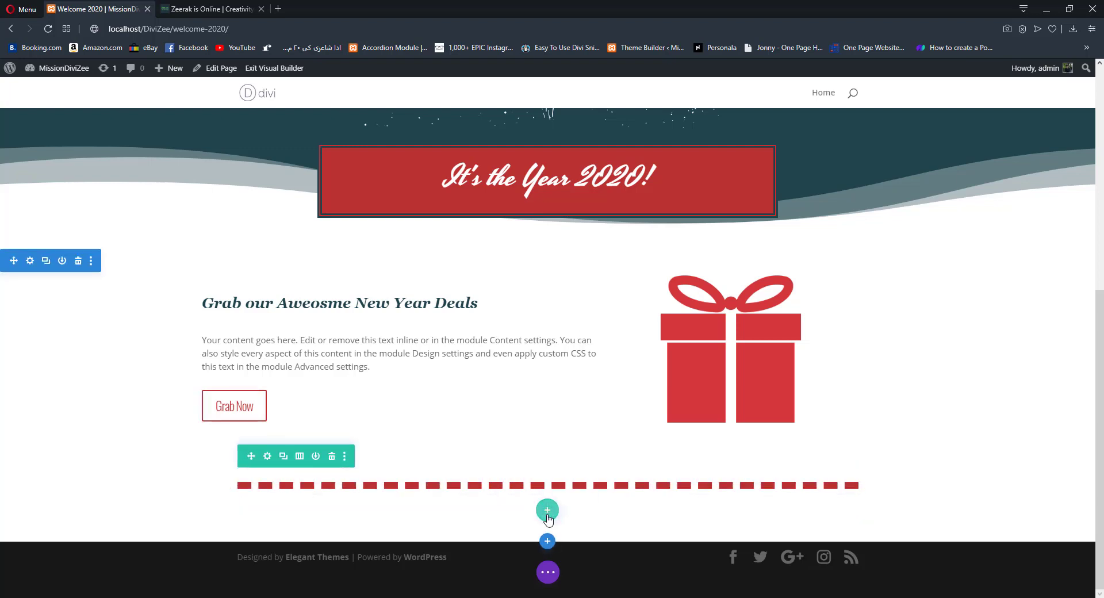
pyautogui.click(548, 511)
pyautogui.click(486, 303)
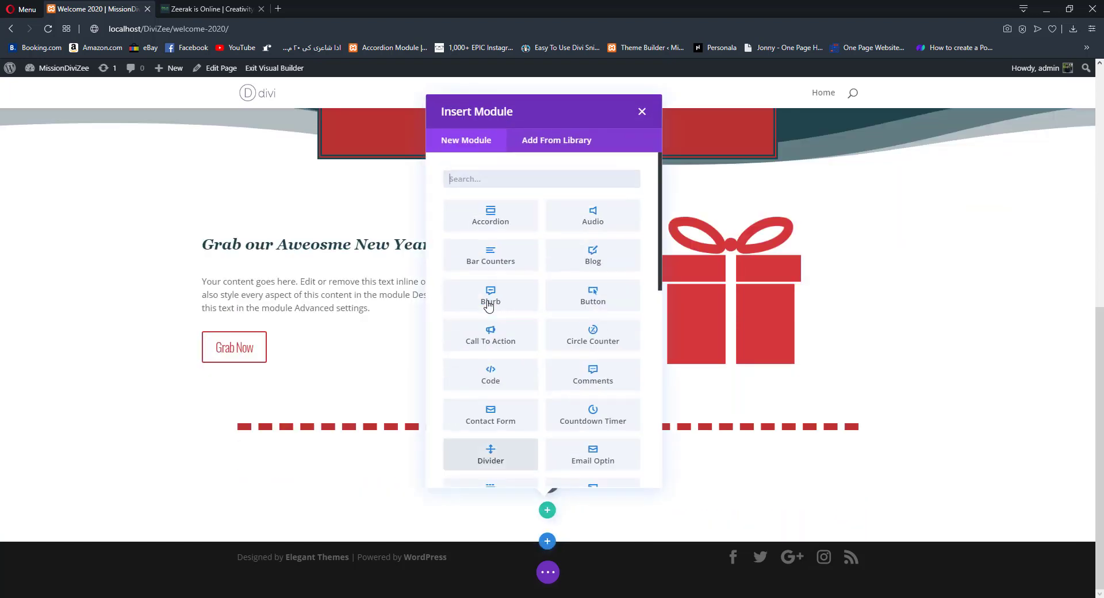
pyautogui.click(642, 112)
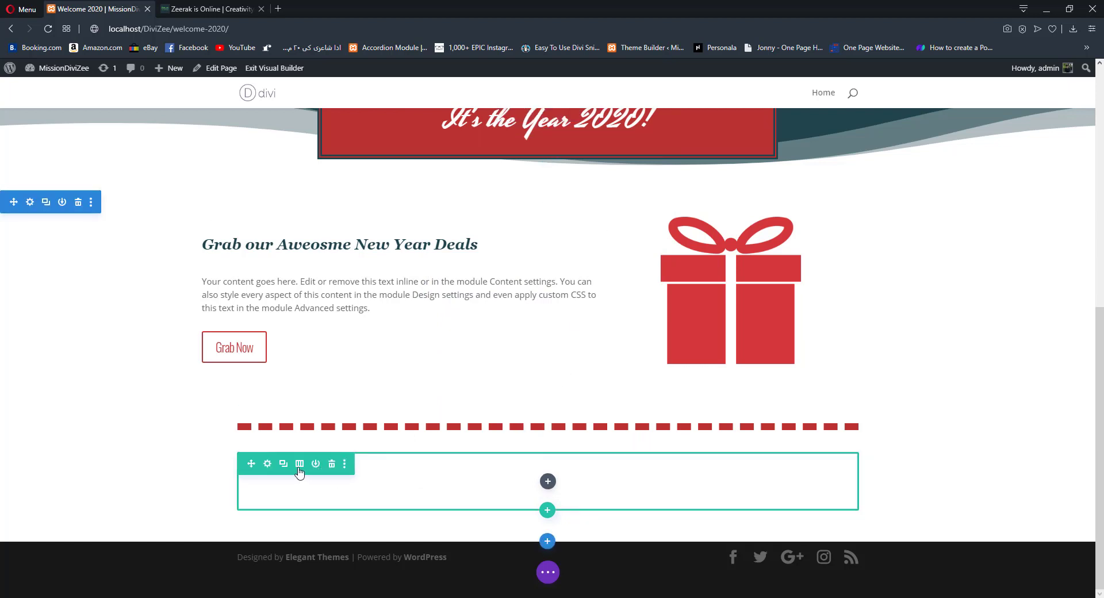
pyautogui.click(299, 463)
pyautogui.click(298, 244)
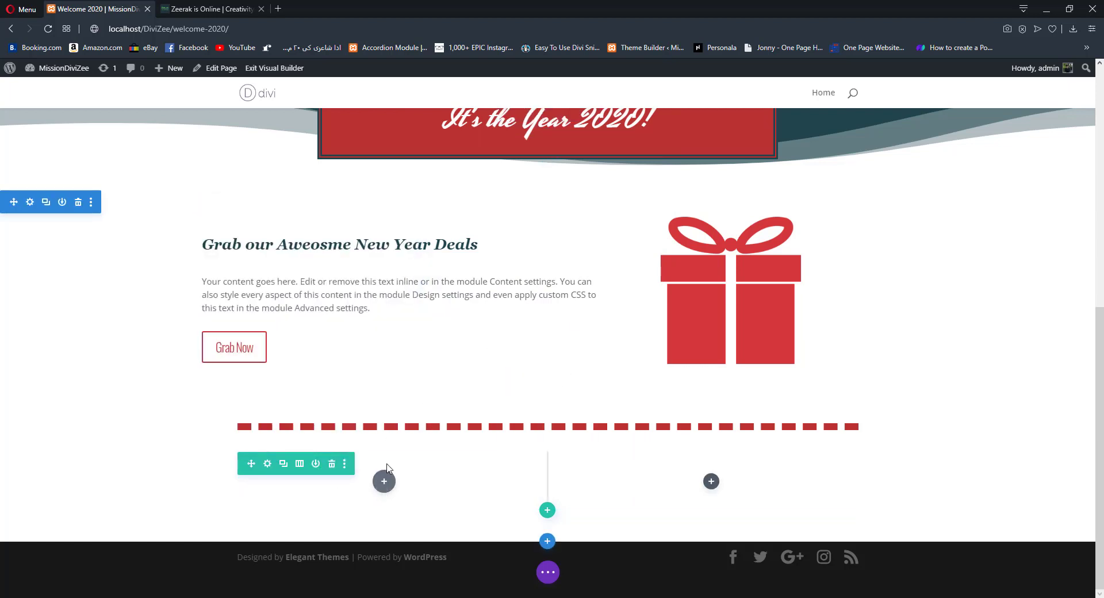
# - Add a Number Counter module to the row's left column
pyautogui.click(384, 481)
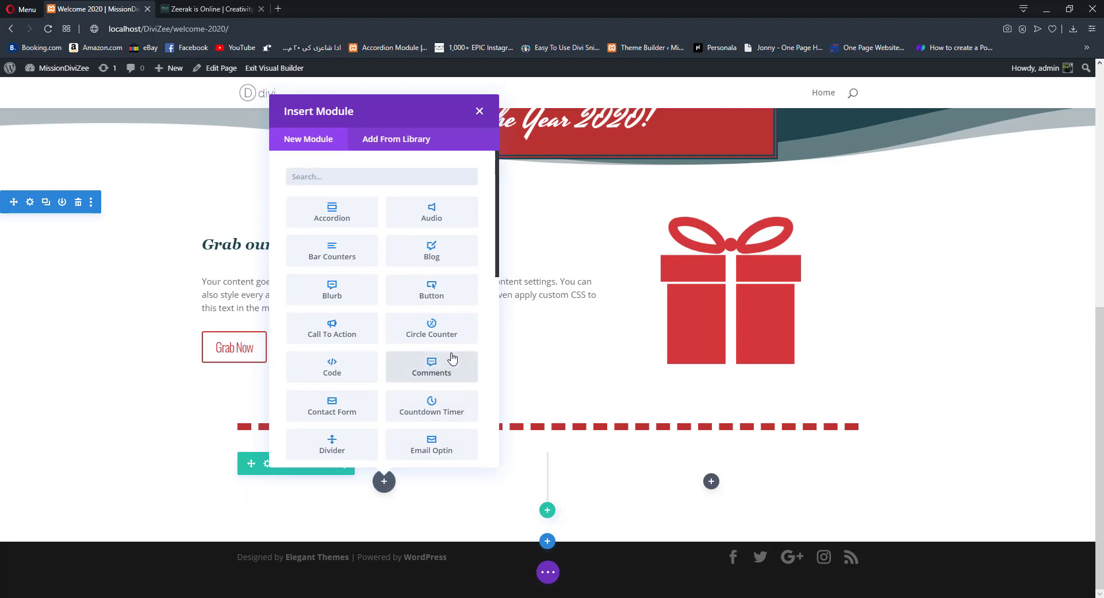
pyautogui.scroll(-5, 434, 340)
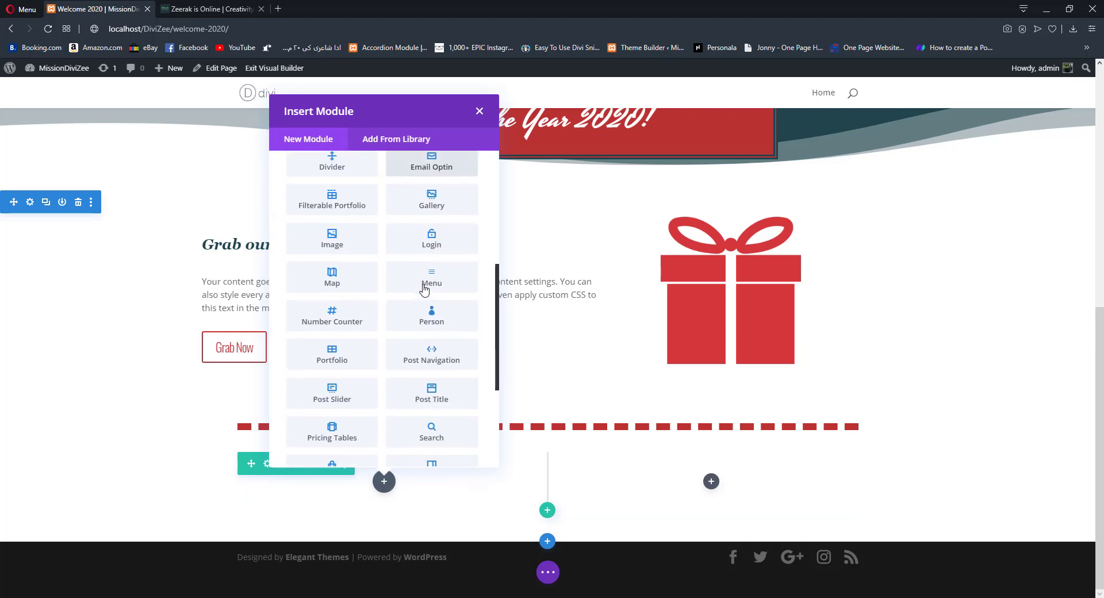
pyautogui.scroll(-3, 424, 290)
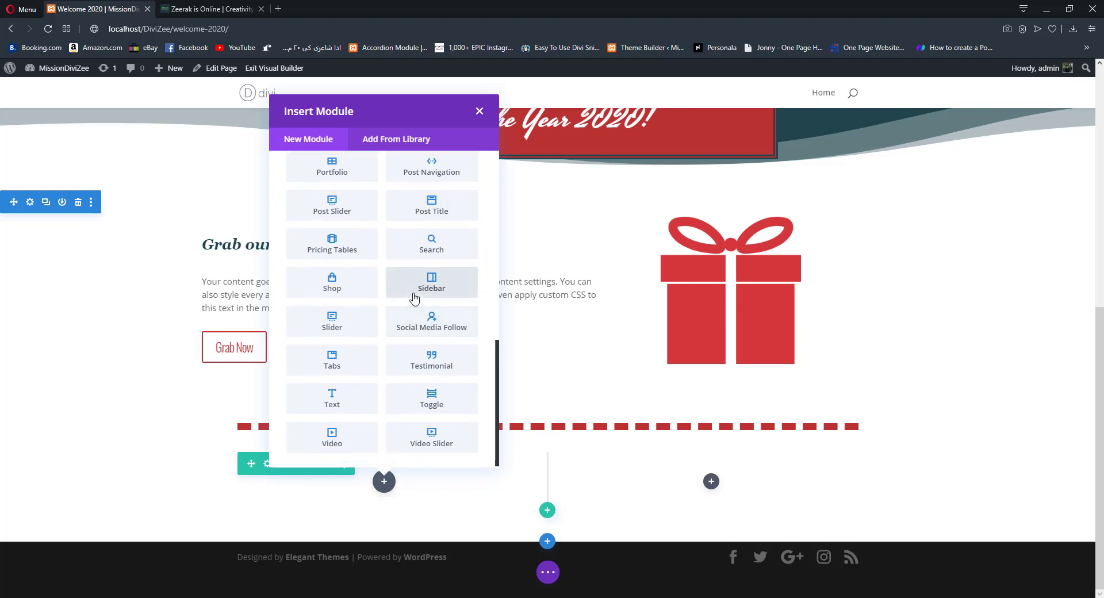
pyautogui.scroll(2, 374, 270)
pyautogui.click(332, 250)
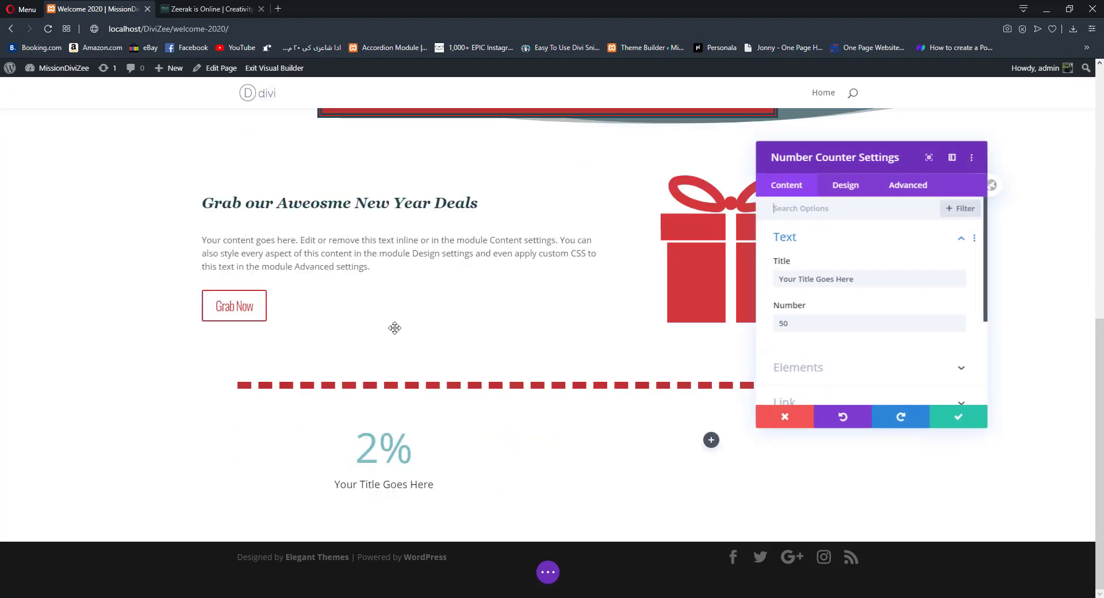
# - Set the counter number to 20, title it 'Twenty', and hide the percent sign
pyautogui.doubleClick(828, 323)
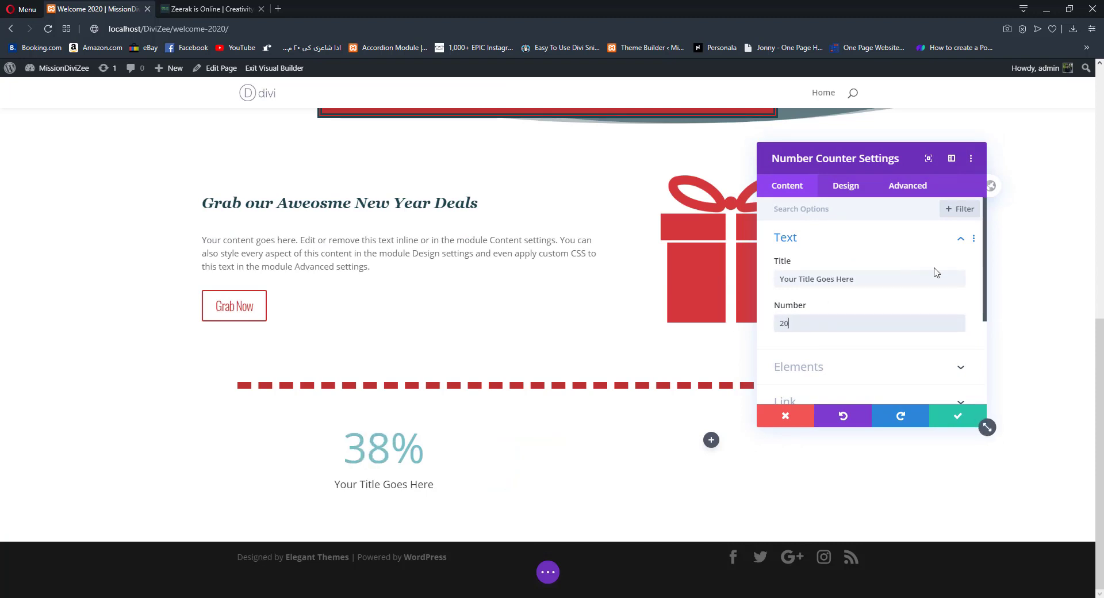
pyautogui.tripleClick(843, 284)
pyautogui.write('Twenty')
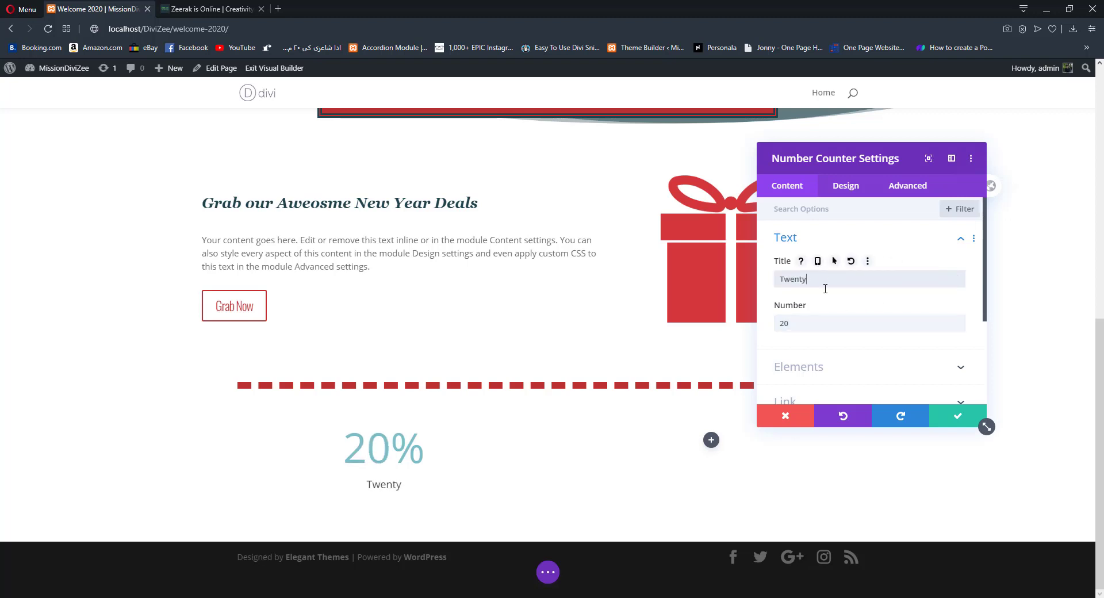
pyautogui.scroll(-2, 813, 264)
pyautogui.click(814, 266)
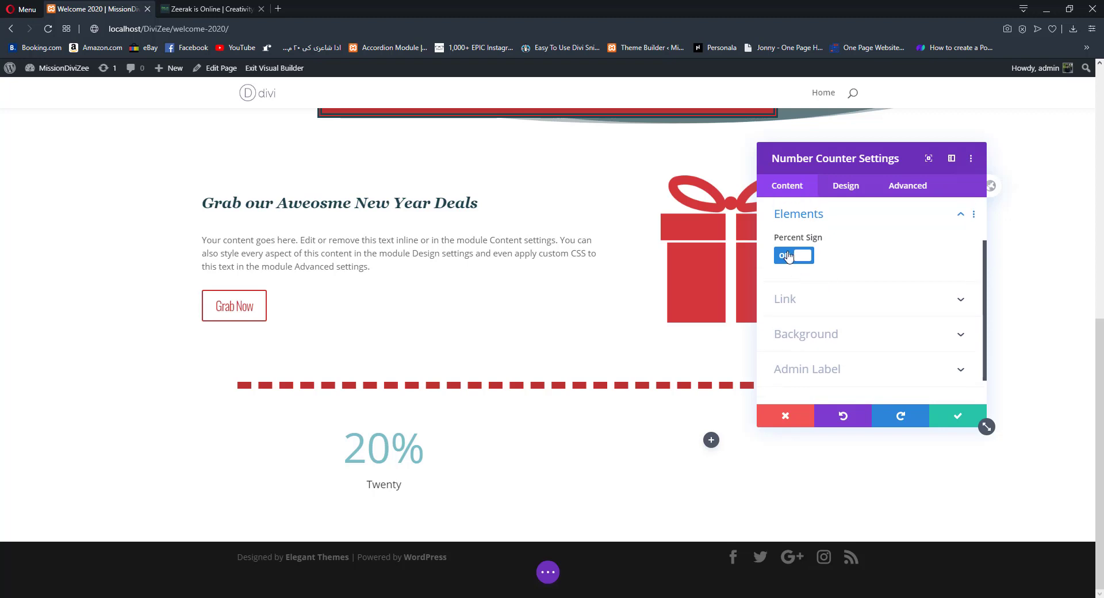
pyautogui.click(791, 255)
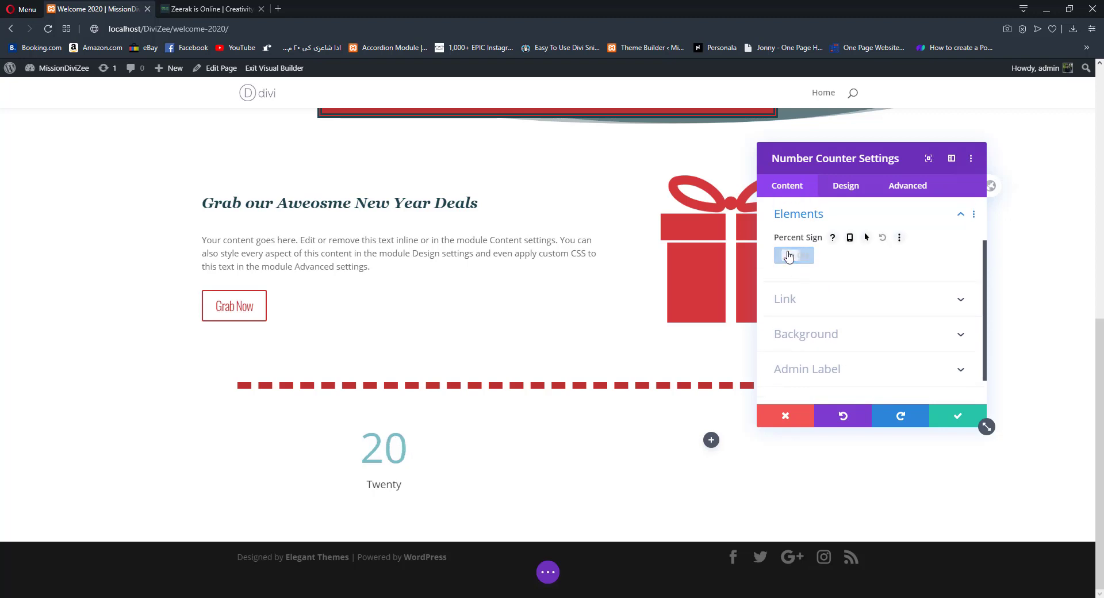
# - Style the counter's number text at 113px in teal
pyautogui.click(845, 185)
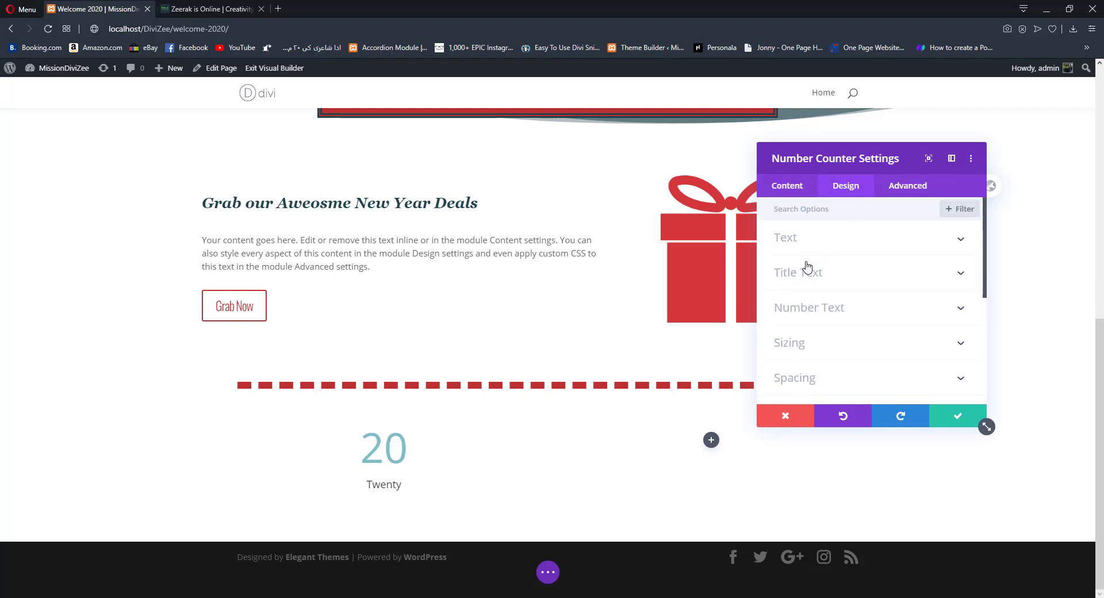
pyautogui.click(819, 308)
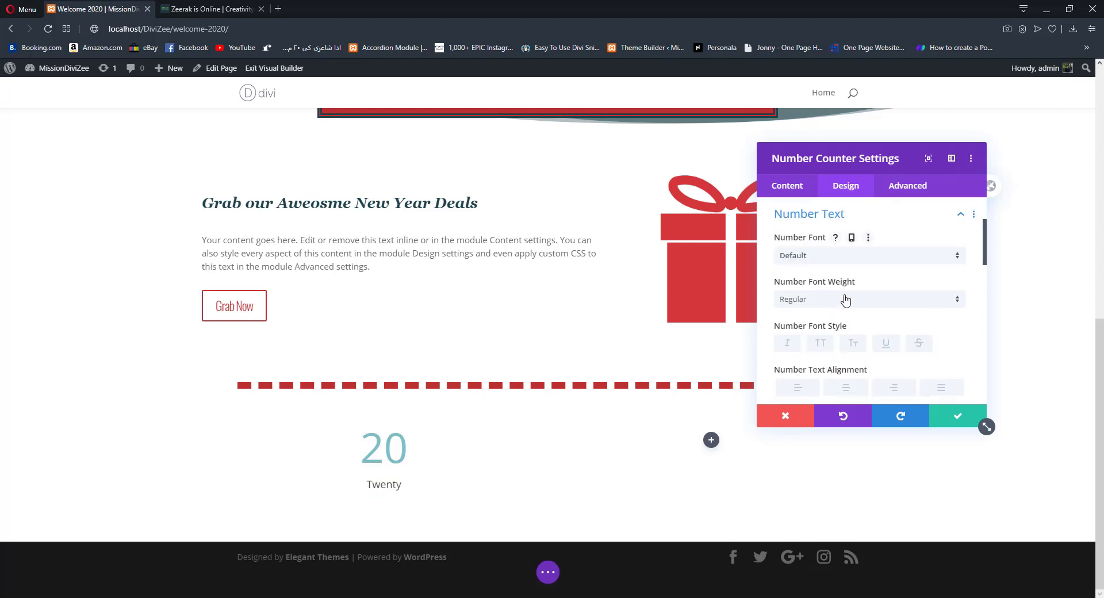
pyautogui.scroll(-2, 845, 300)
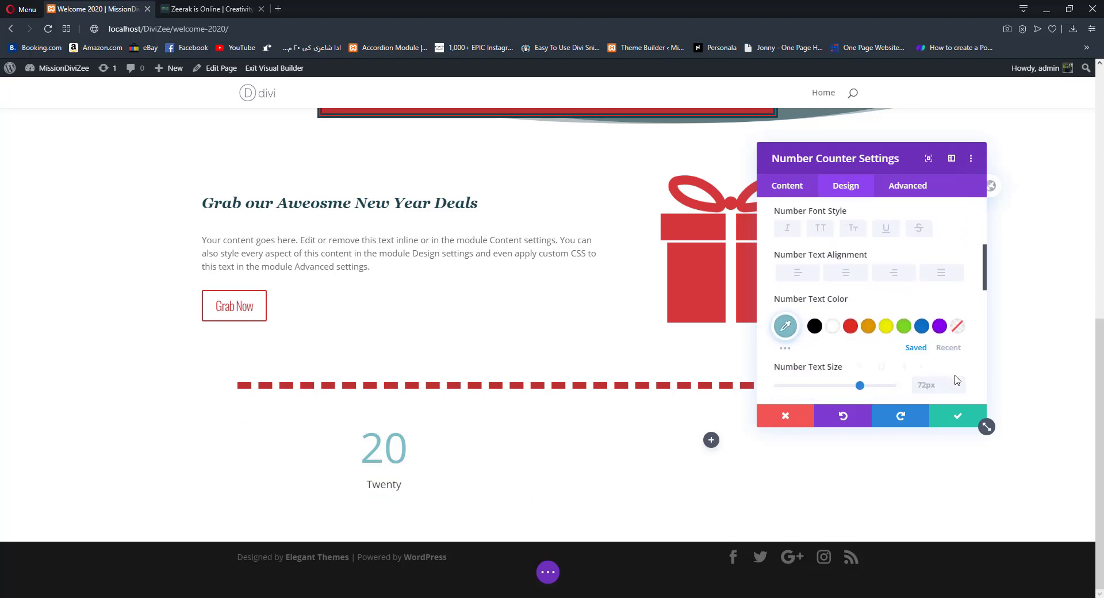
pyautogui.click(961, 382)
pyautogui.moveTo(960, 386); pyautogui.dragTo(960, 385)
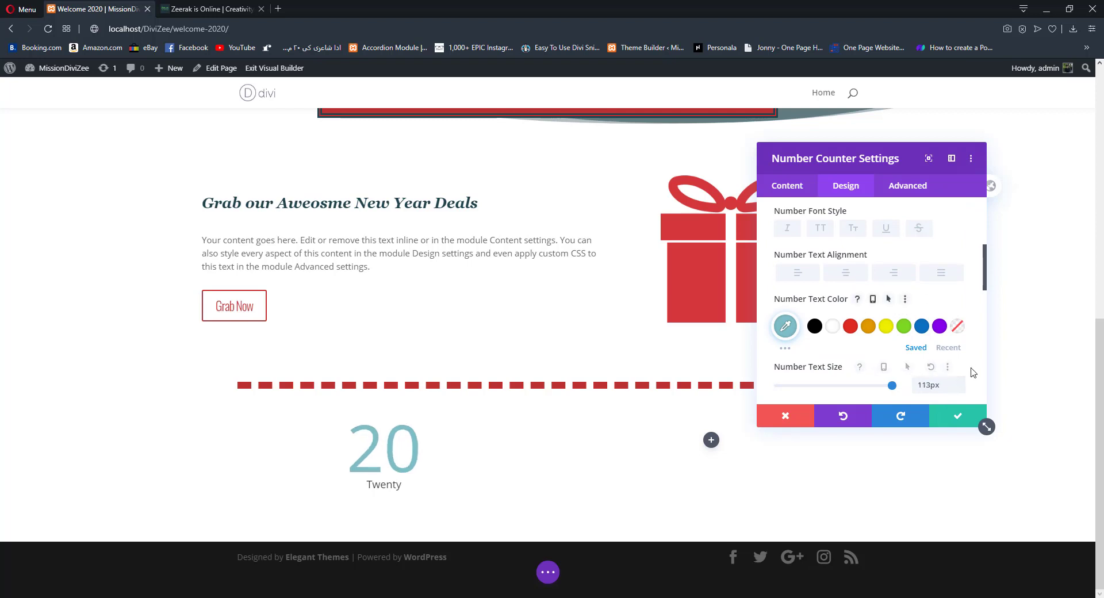
pyautogui.click(949, 349)
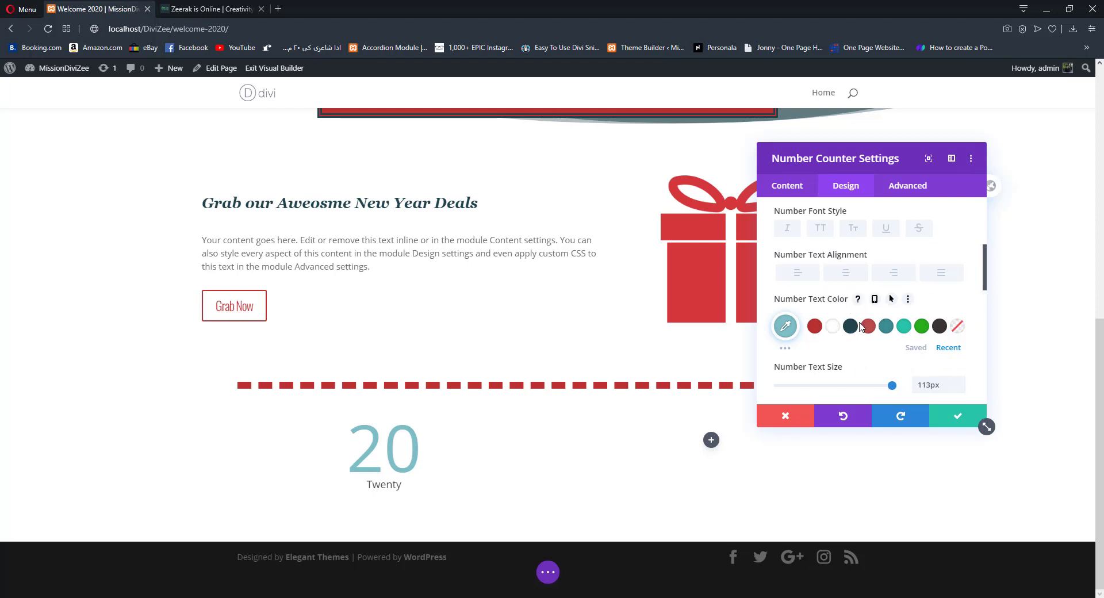
pyautogui.click(849, 327)
pyautogui.click(886, 327)
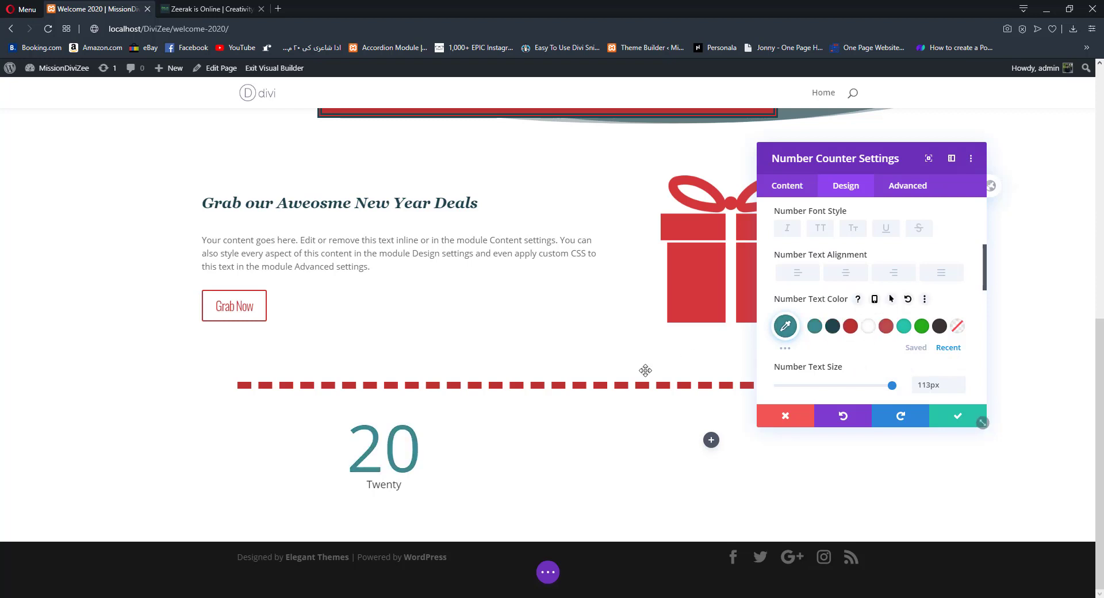
# - Delete the 'Twenty' title caption and save the counter settings
pyautogui.scroll(3, 860, 313)
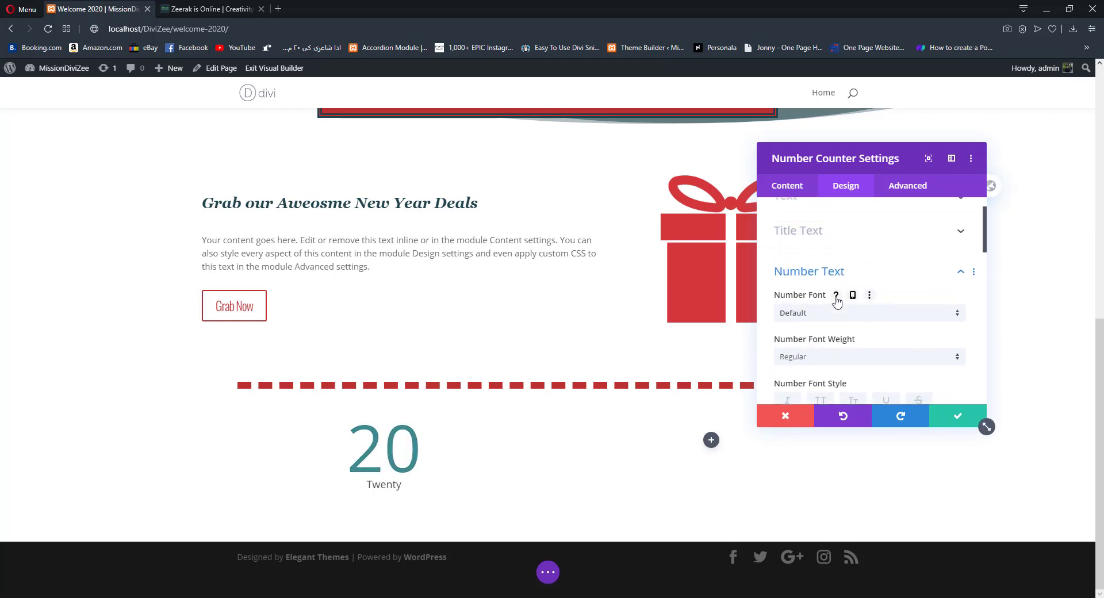
pyautogui.click(787, 185)
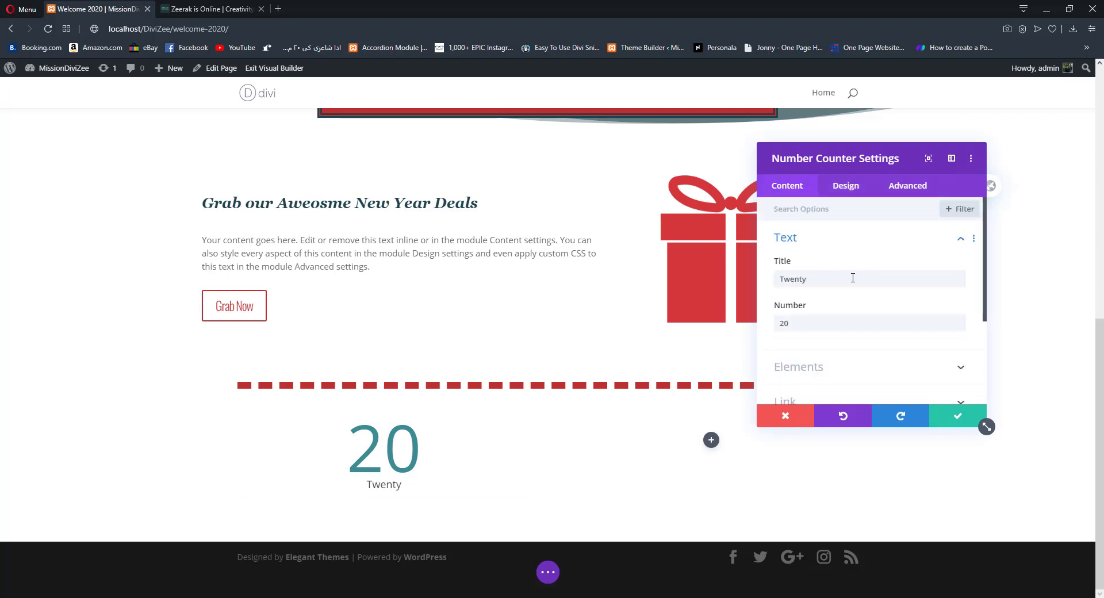
pyautogui.moveTo(853, 278); pyautogui.dragTo(645, 279)
pyautogui.press('BackSpace')
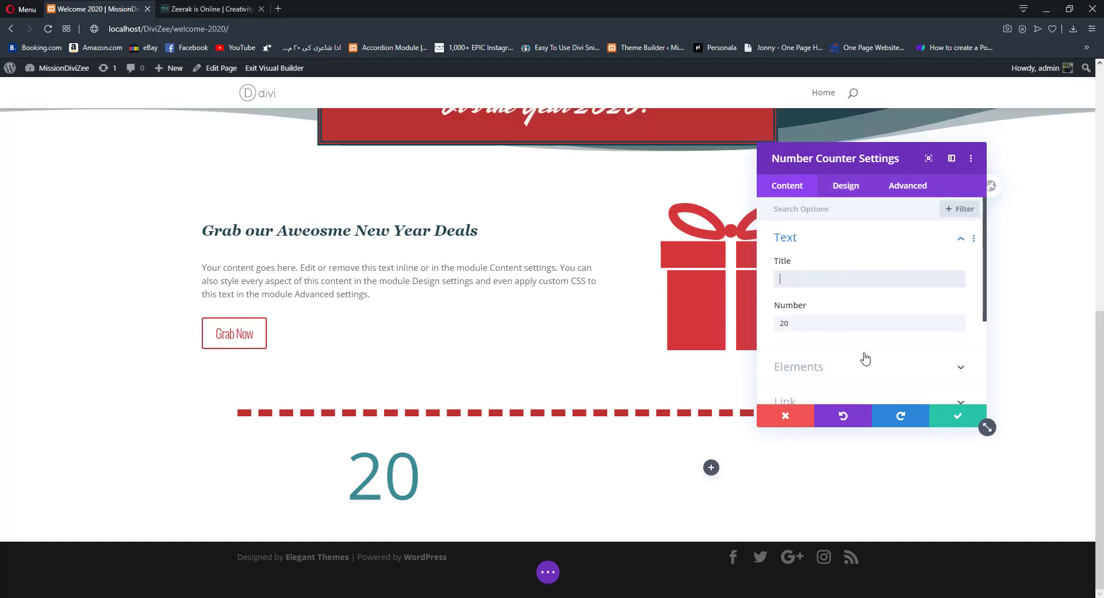
pyautogui.click(958, 417)
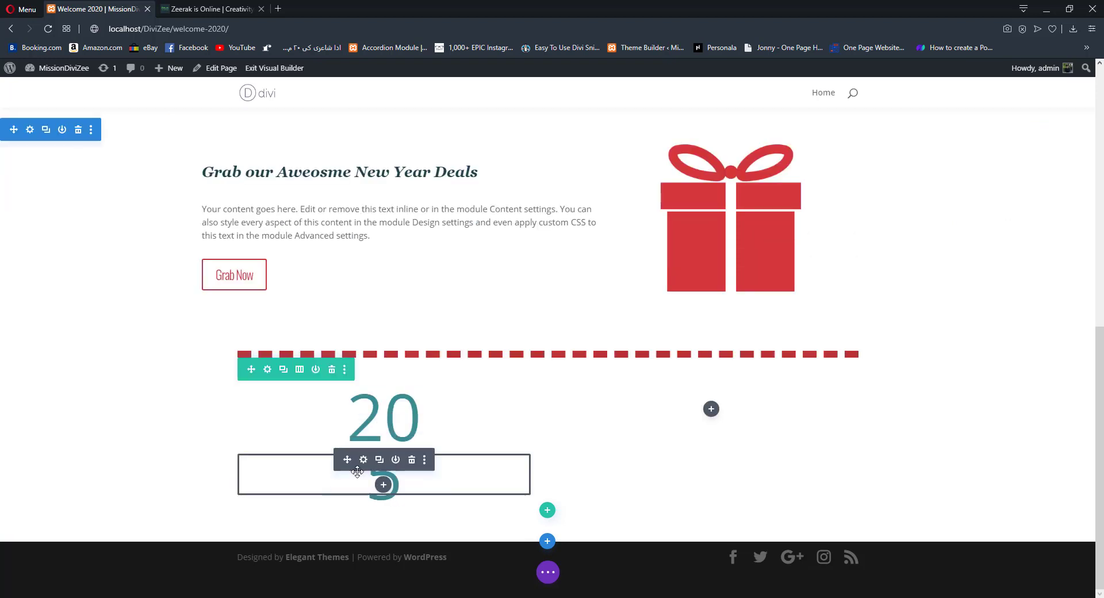
# - Move the duplicated 20 counter into the right column
pyautogui.click(412, 460)
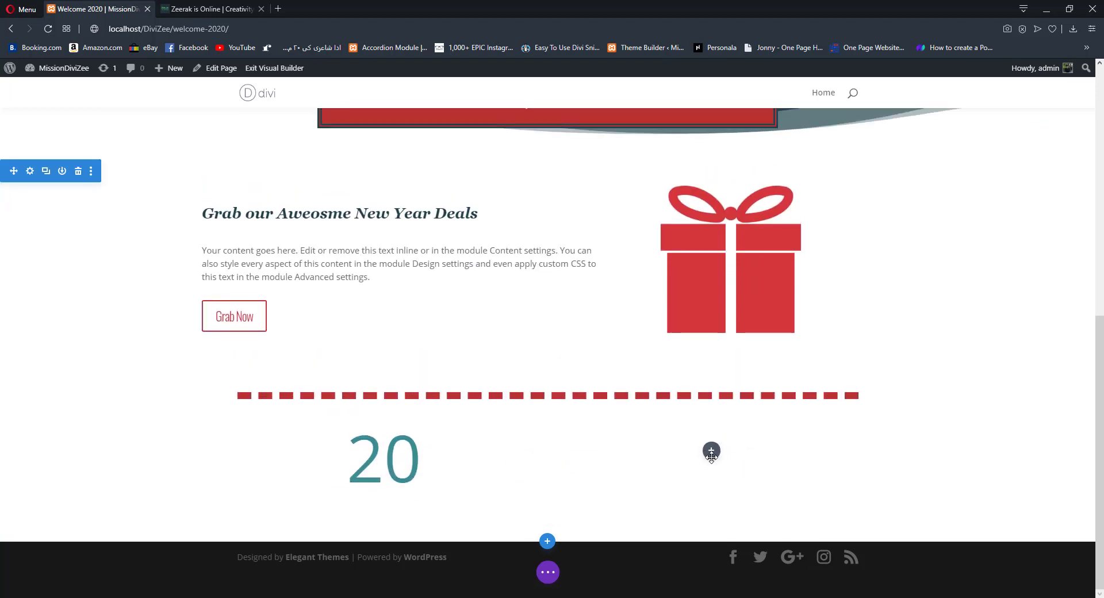
pyautogui.moveTo(711, 451); pyautogui.dragTo(705, 456)
pyautogui.click(686, 458)
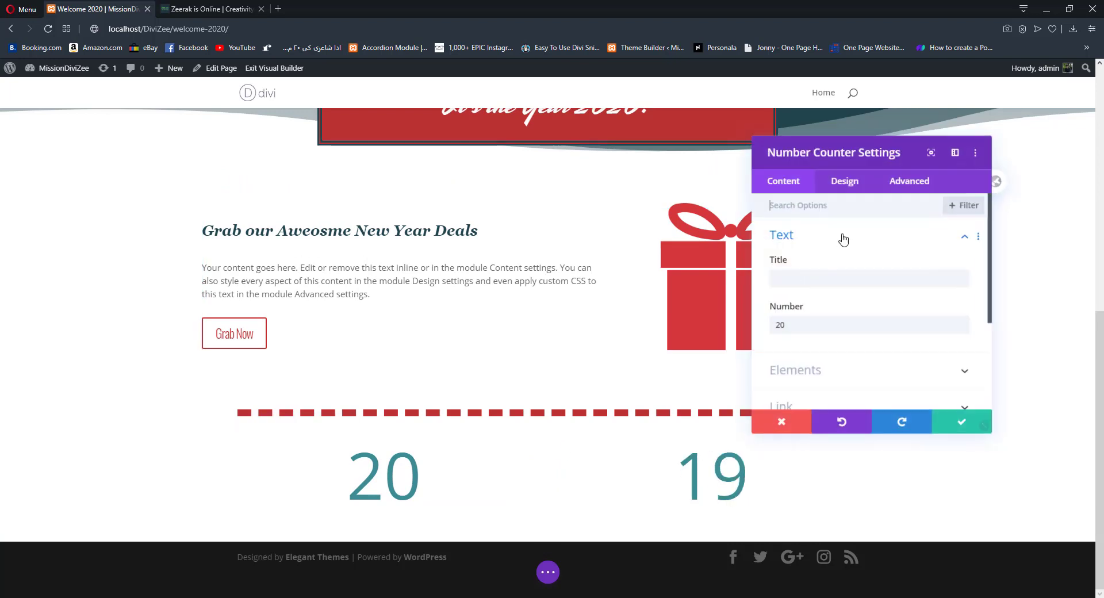
# - Recolour the right counter's number text dark teal and save
pyautogui.click(846, 183)
pyautogui.scroll(-1, 828, 289)
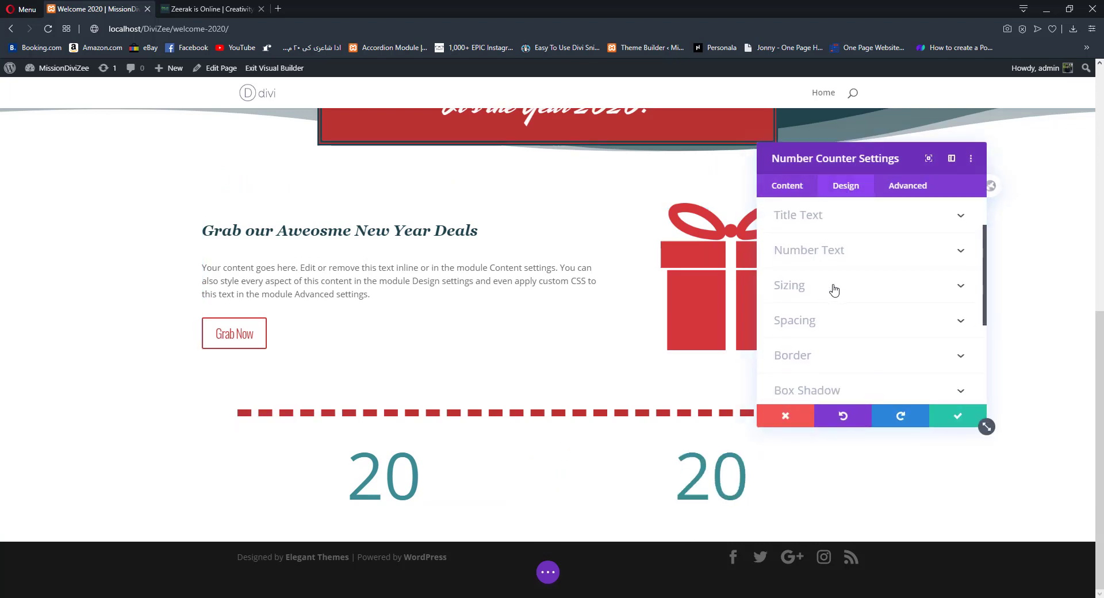
pyautogui.click(817, 252)
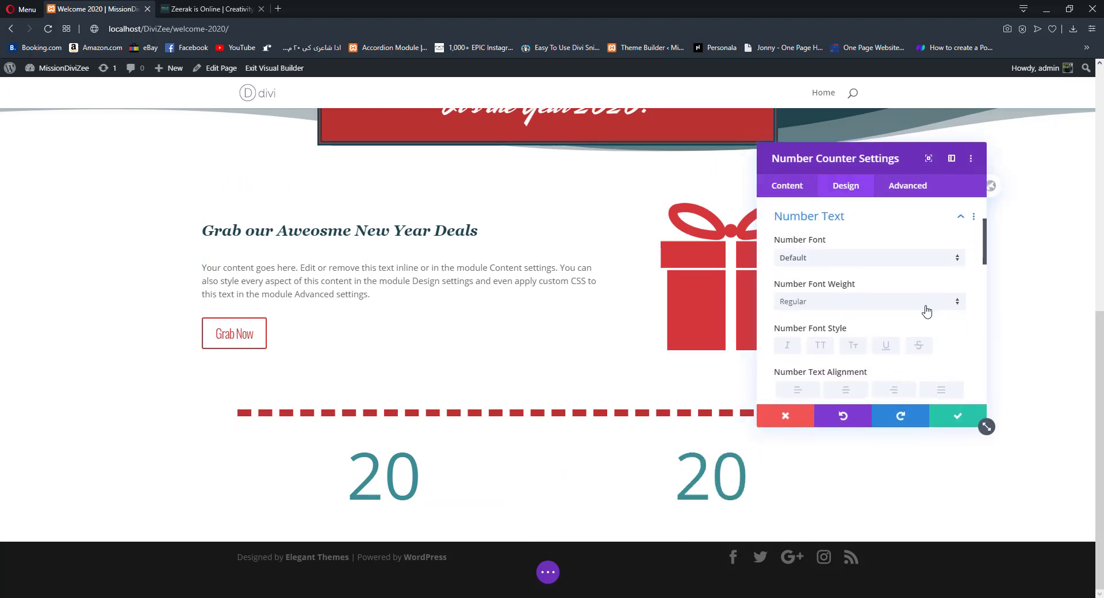
pyautogui.scroll(-3, 926, 311)
pyautogui.click(947, 348)
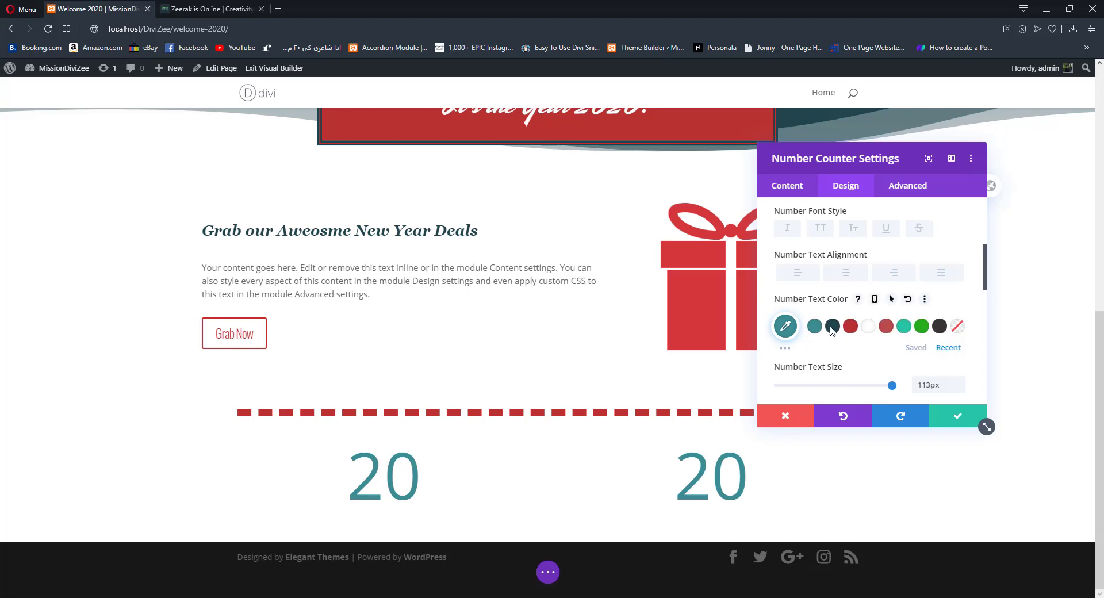
pyautogui.click(832, 328)
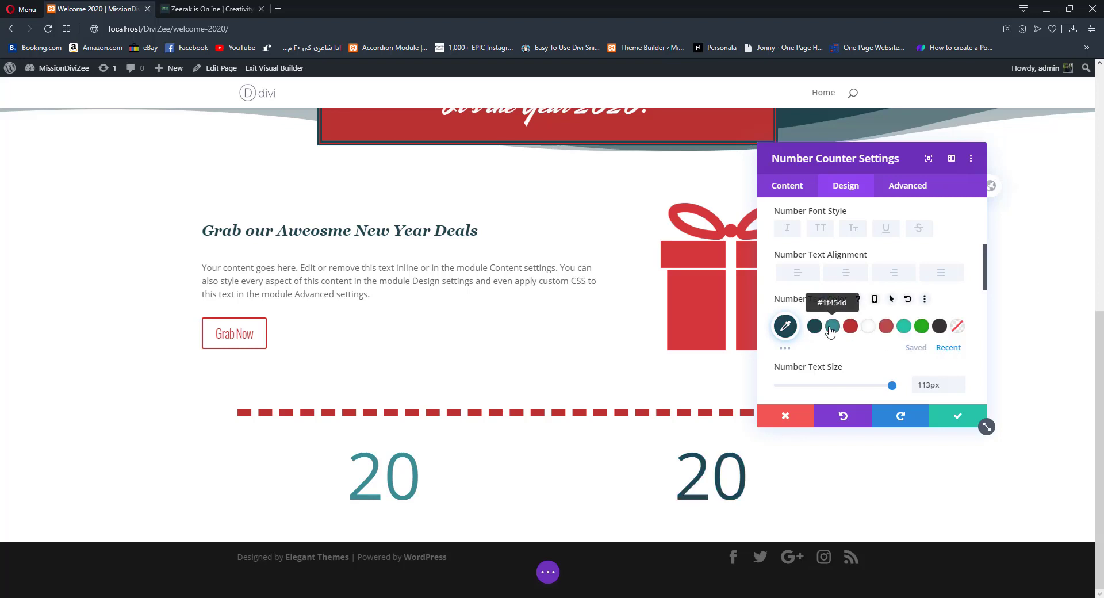
pyautogui.click(958, 416)
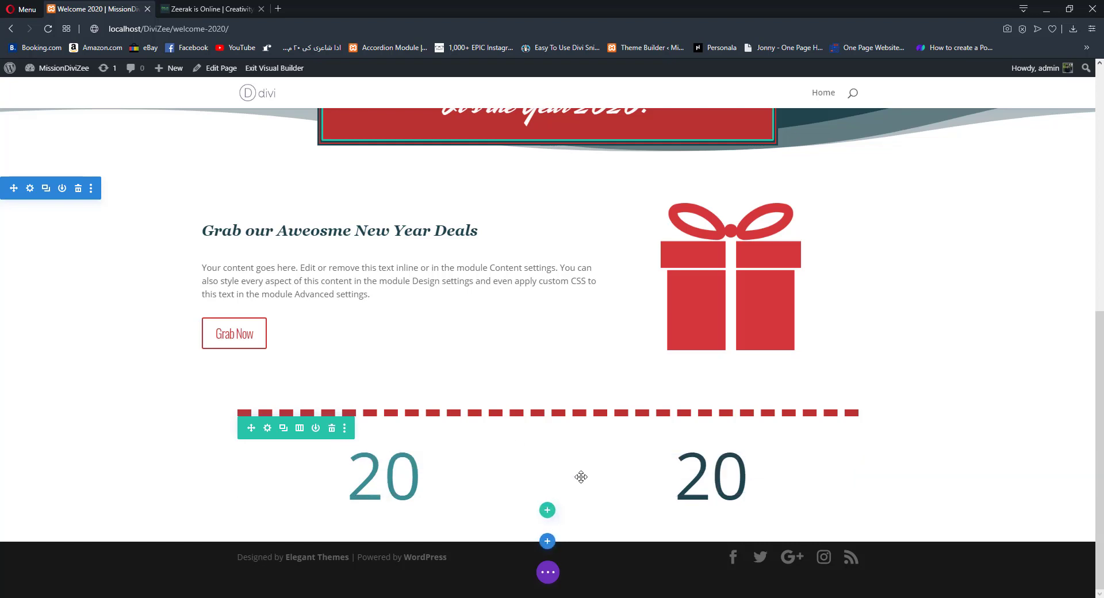
# - Give the counter row a custom gutter width of 1 and 15% width, then save
pyautogui.click(268, 429)
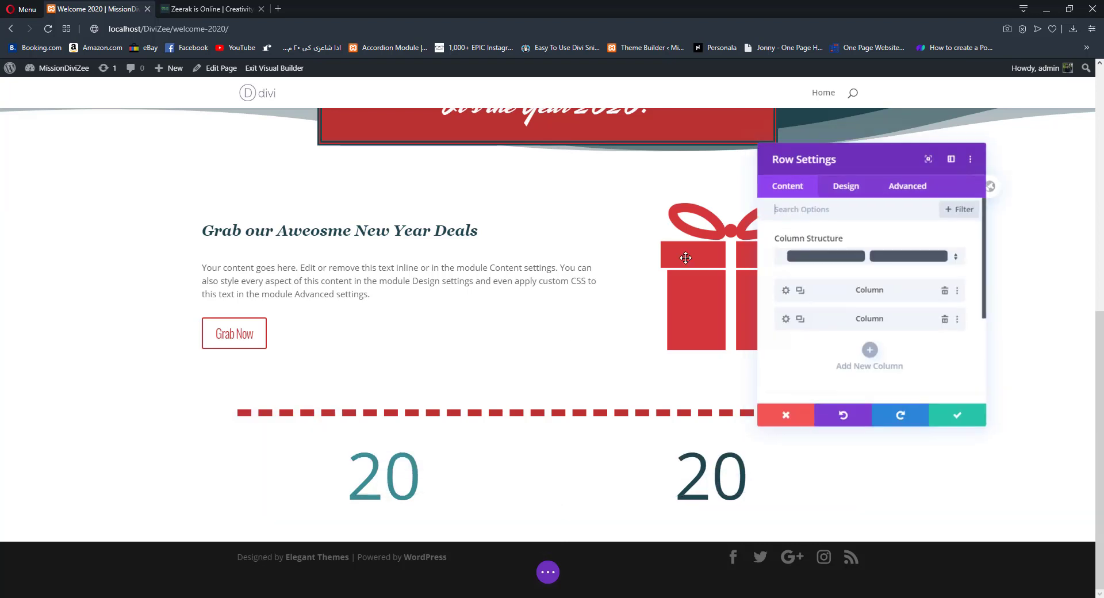
pyautogui.click(854, 190)
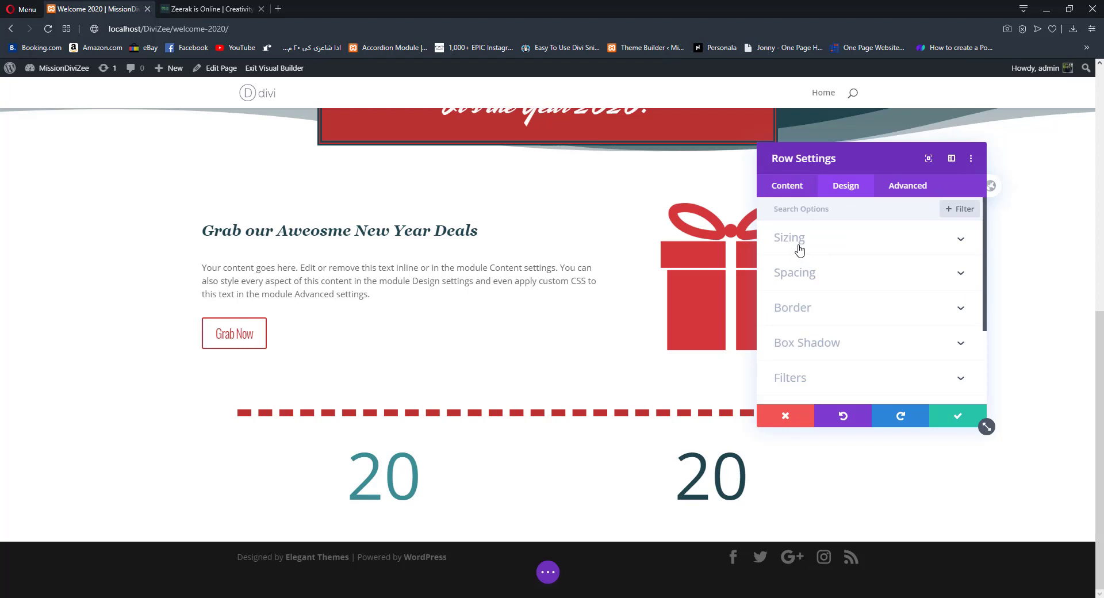
pyautogui.click(800, 249)
pyautogui.click(793, 280)
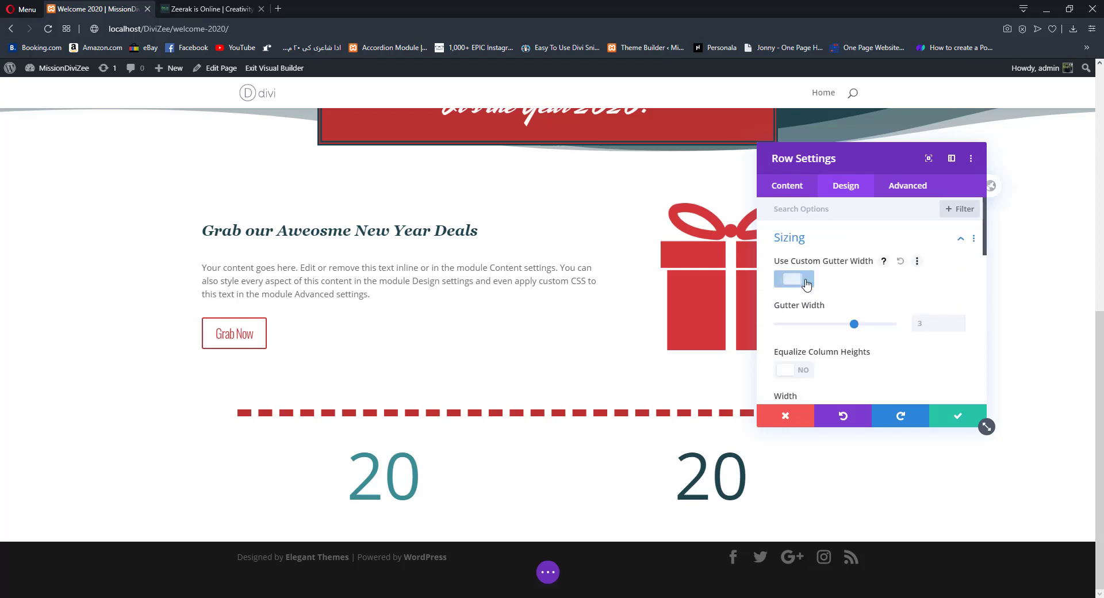
pyautogui.moveTo(821, 324); pyautogui.dragTo(780, 323)
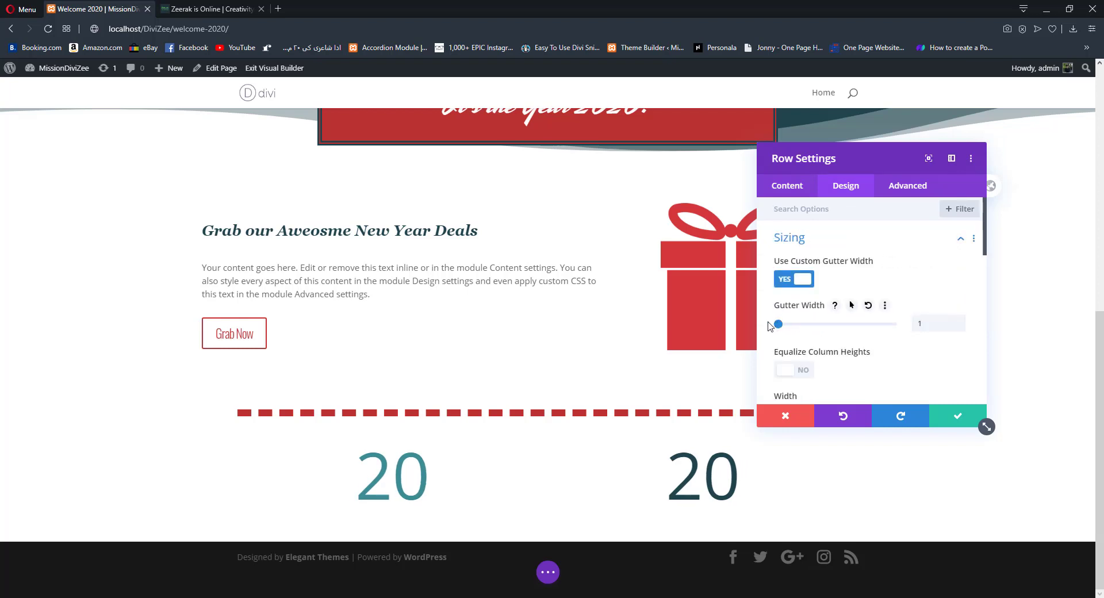
pyautogui.scroll(-1, 874, 357)
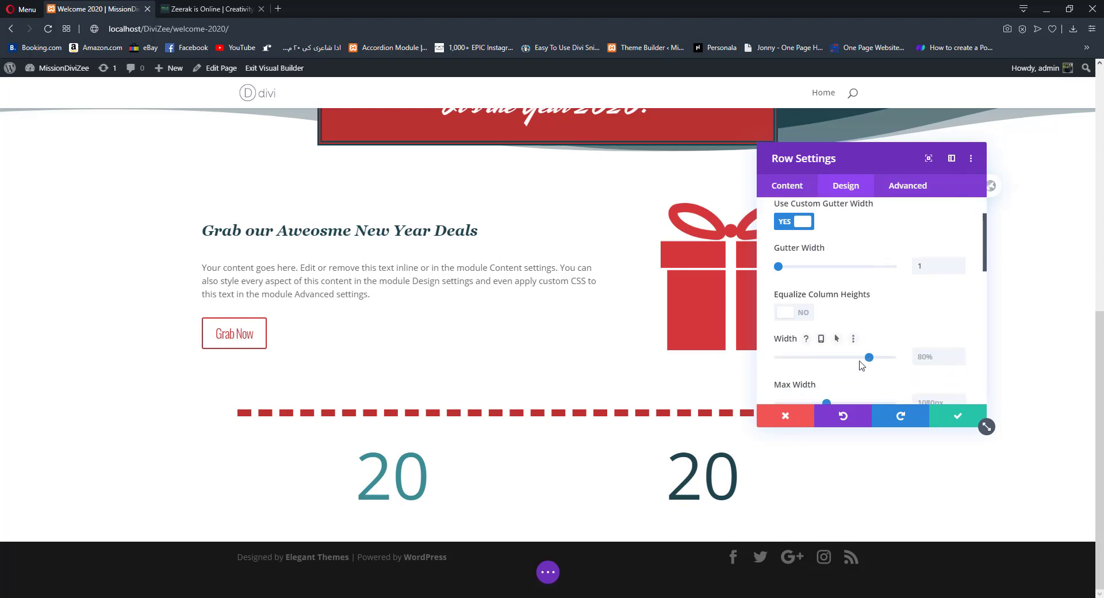
pyautogui.moveTo(869, 358); pyautogui.dragTo(795, 357)
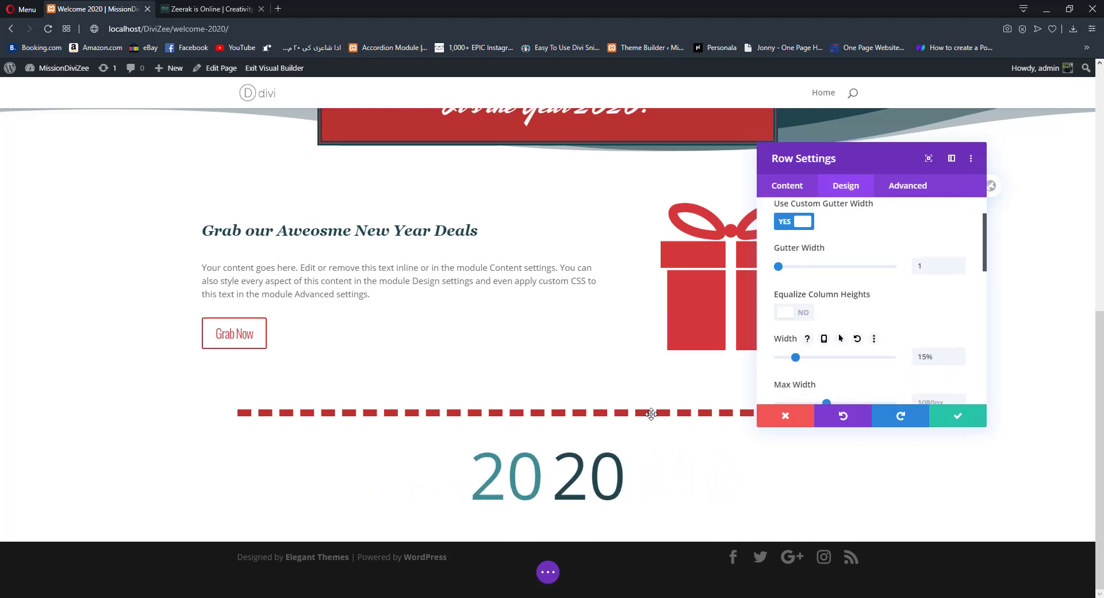
pyautogui.click(981, 422)
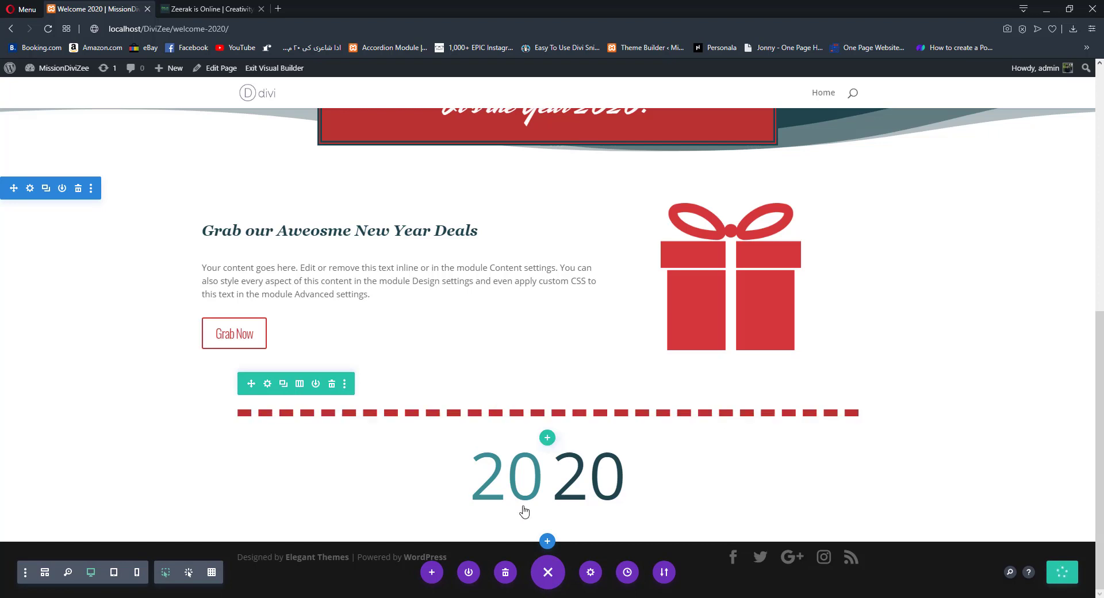
# - Add a one-column row with a Text module whose body reads 'Year full of Success'
pyautogui.click(547, 510)
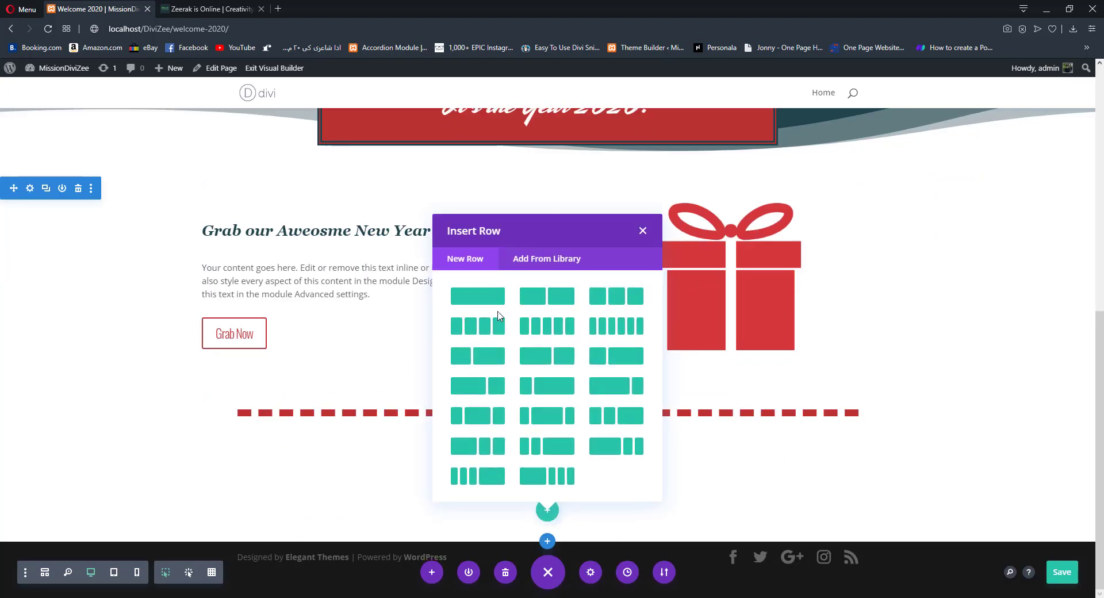
pyautogui.click(484, 297)
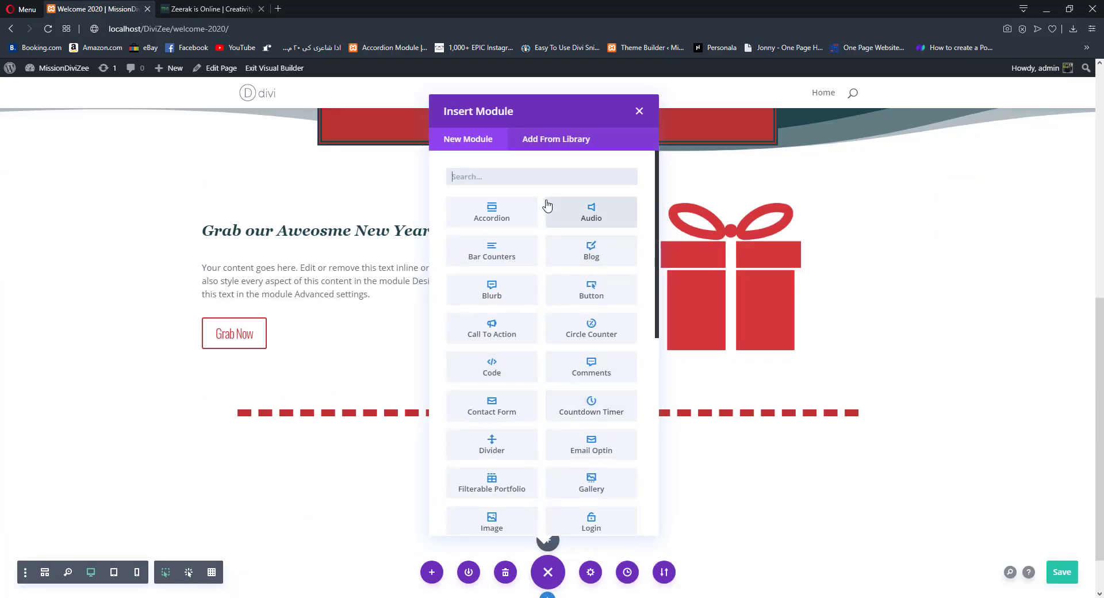
pyautogui.write('text')
pyautogui.click(527, 207)
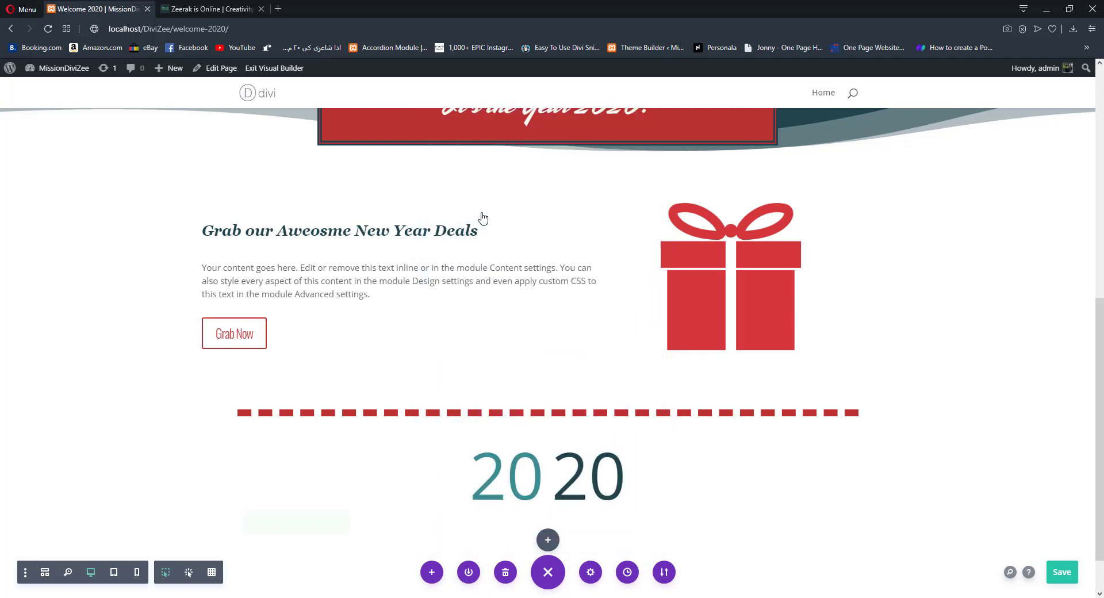
pyautogui.click(896, 361)
pyautogui.hotkey('ctrl', 'a')
pyautogui.write('Year full of Success')
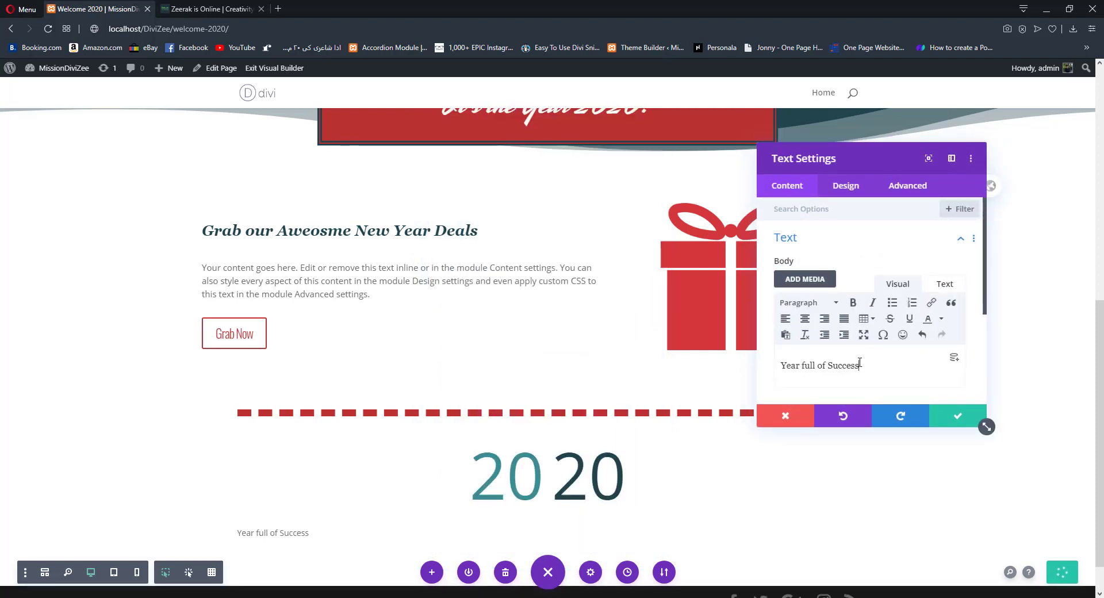
# - Make the line a Heading 3 and capitalise 'Full'
pyautogui.moveTo(860, 364); pyautogui.dragTo(780, 329)
pyautogui.click(787, 303)
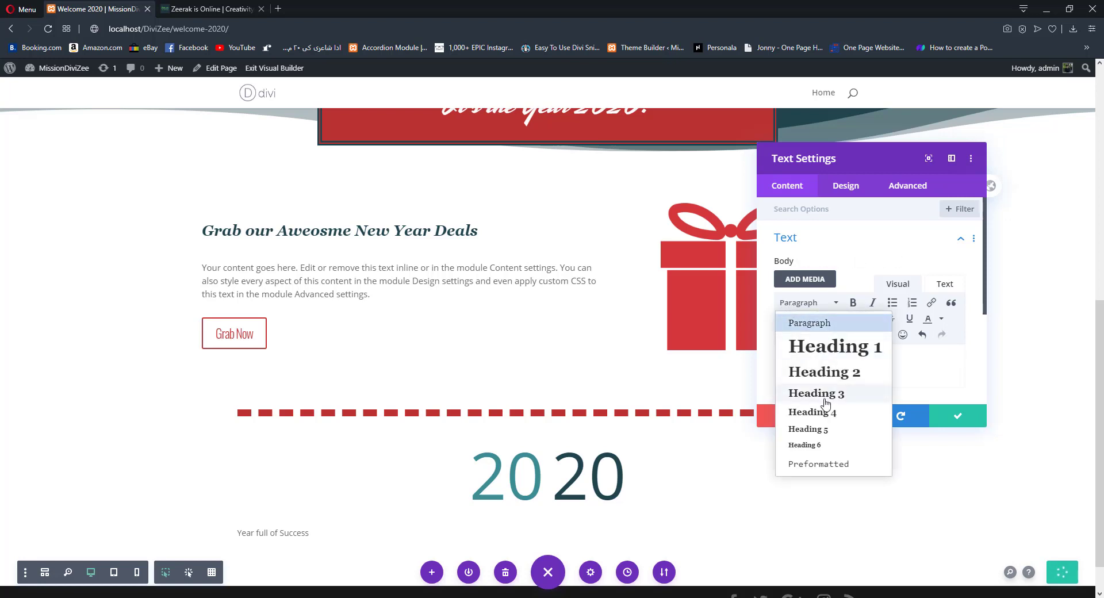
pyautogui.click(818, 394)
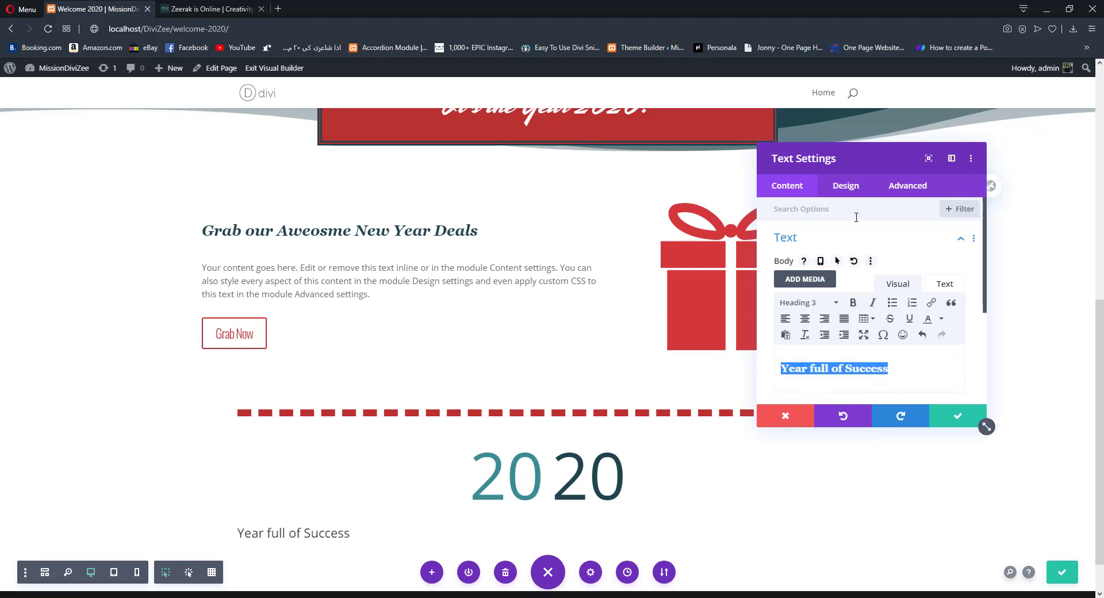
pyautogui.click(813, 369)
pyautogui.press('BackSpace')
pyautogui.write('F')
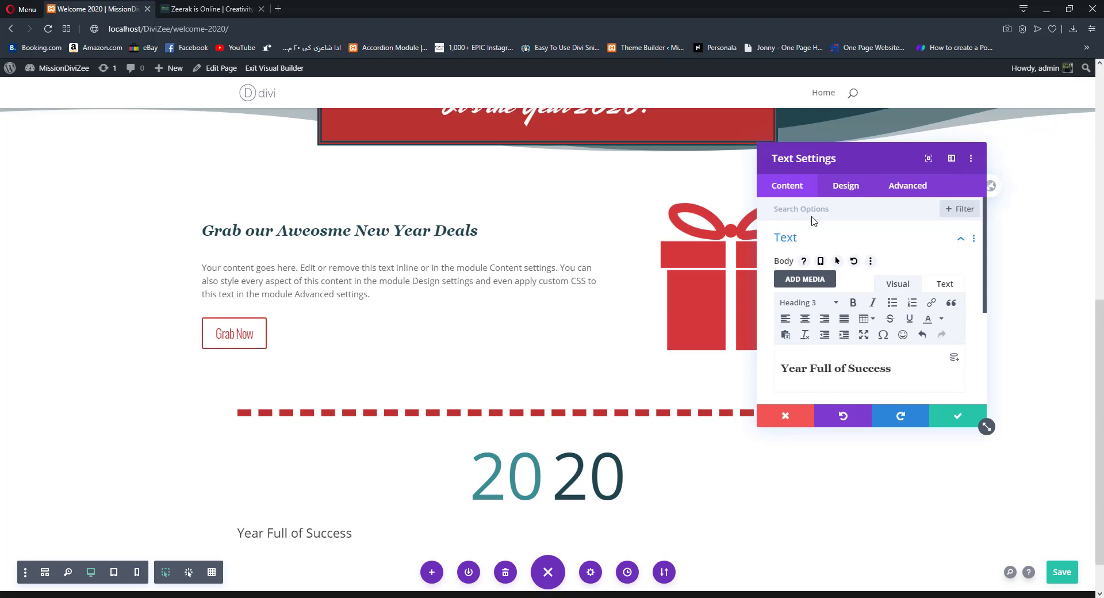
# - Centre the H3 heading text and set its font to Georgia
pyautogui.click(846, 185)
pyautogui.click(830, 280)
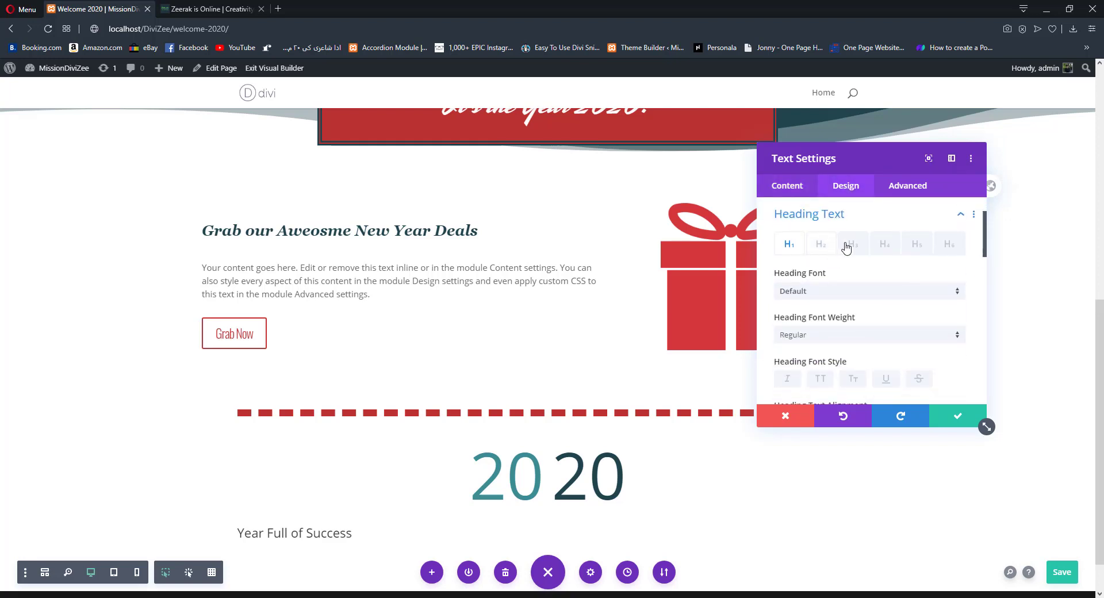
pyautogui.click(852, 237)
pyautogui.scroll(-2, 880, 310)
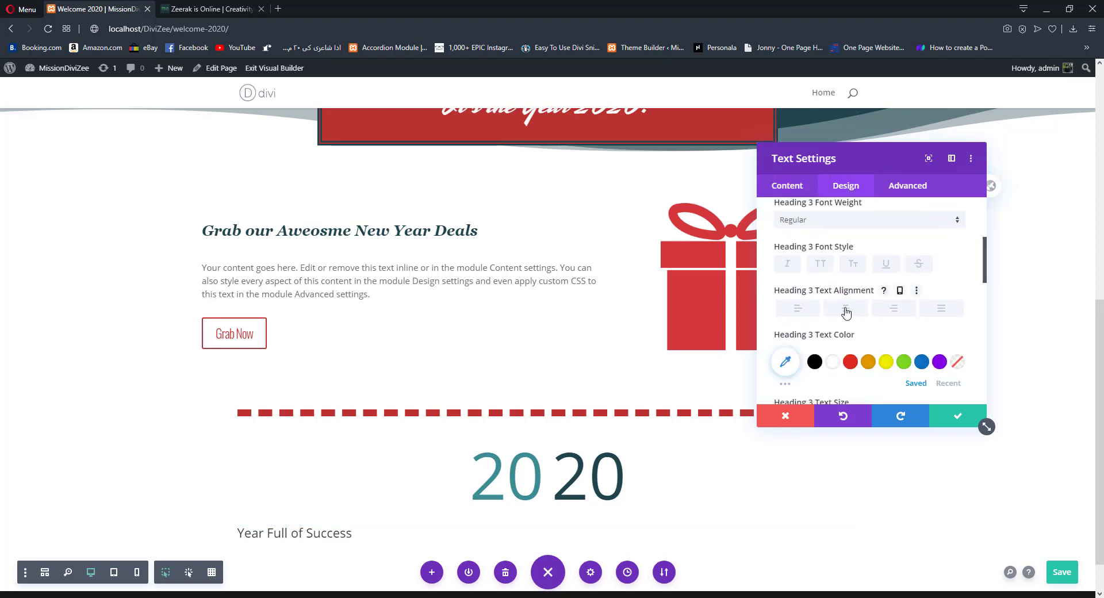
pyautogui.click(845, 309)
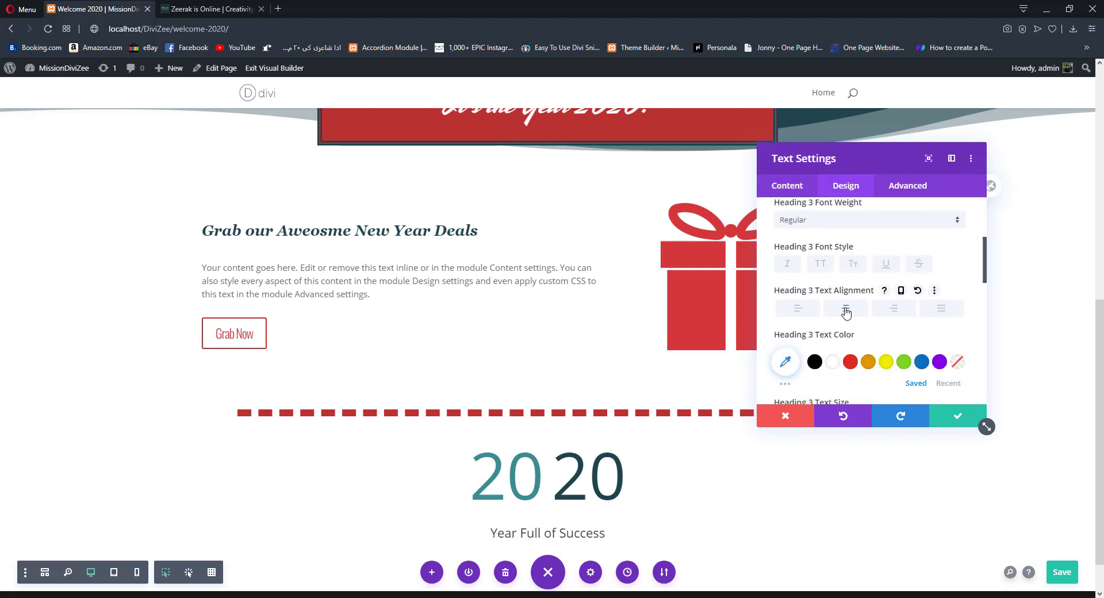
pyautogui.scroll(1, 822, 287)
pyautogui.click(810, 236)
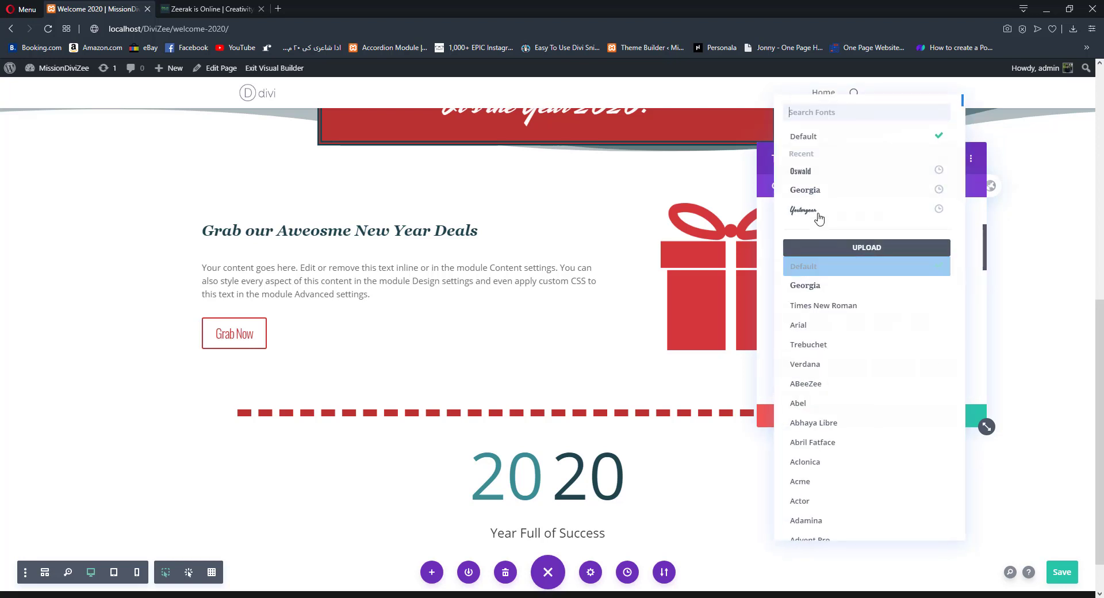
pyautogui.click(812, 213)
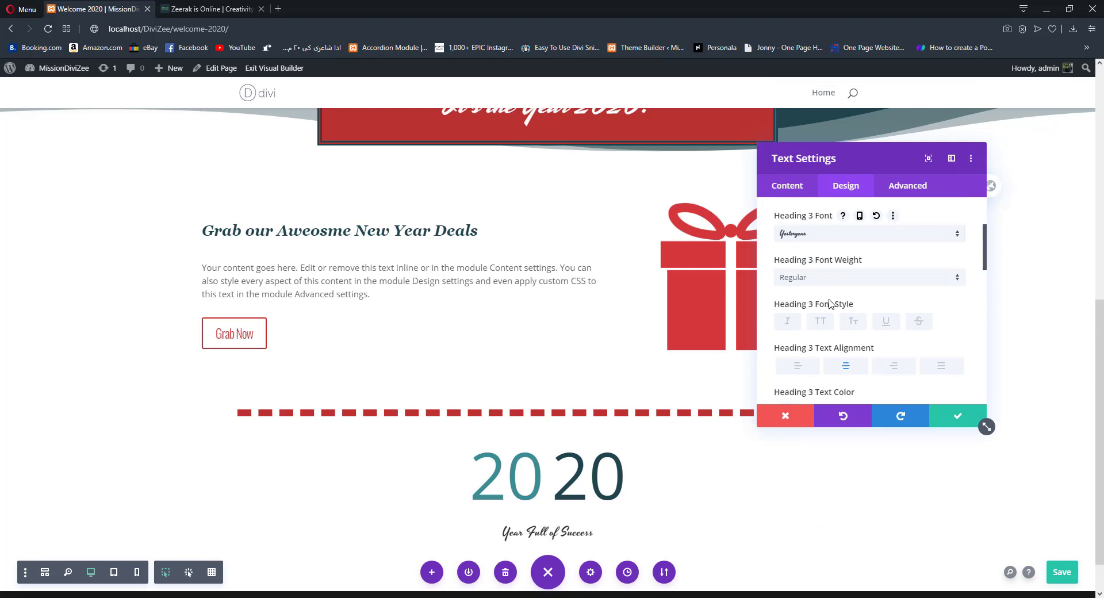
pyautogui.click(811, 247)
pyautogui.click(836, 252)
# - Make the heading 27px, Semi Bold, red #ba3232, and save
pyautogui.scroll(-2, 852, 291)
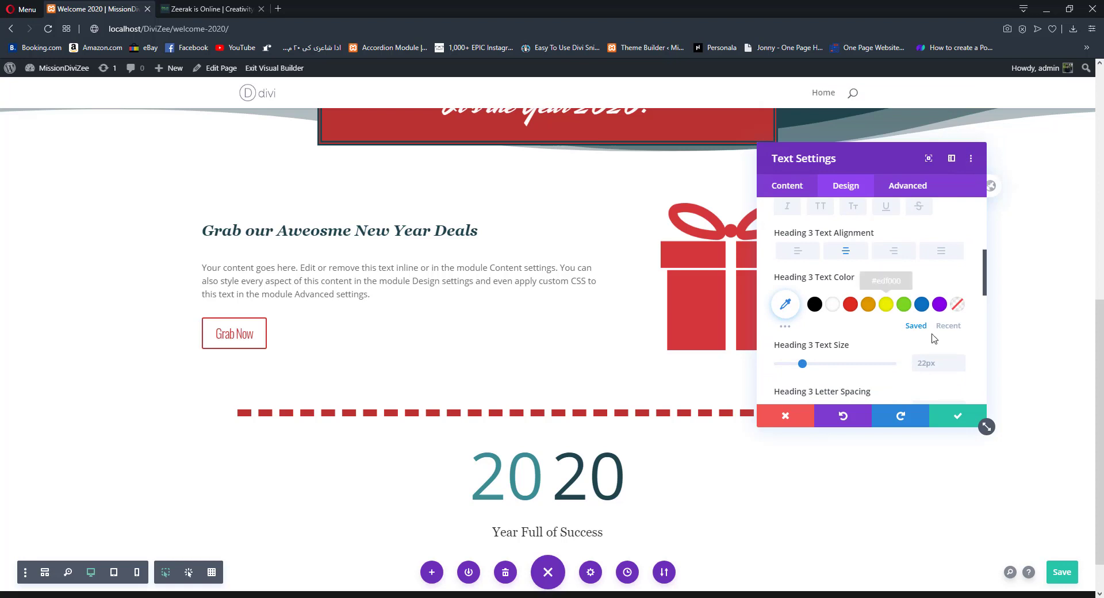
pyautogui.click(959, 359)
pyautogui.click(959, 362)
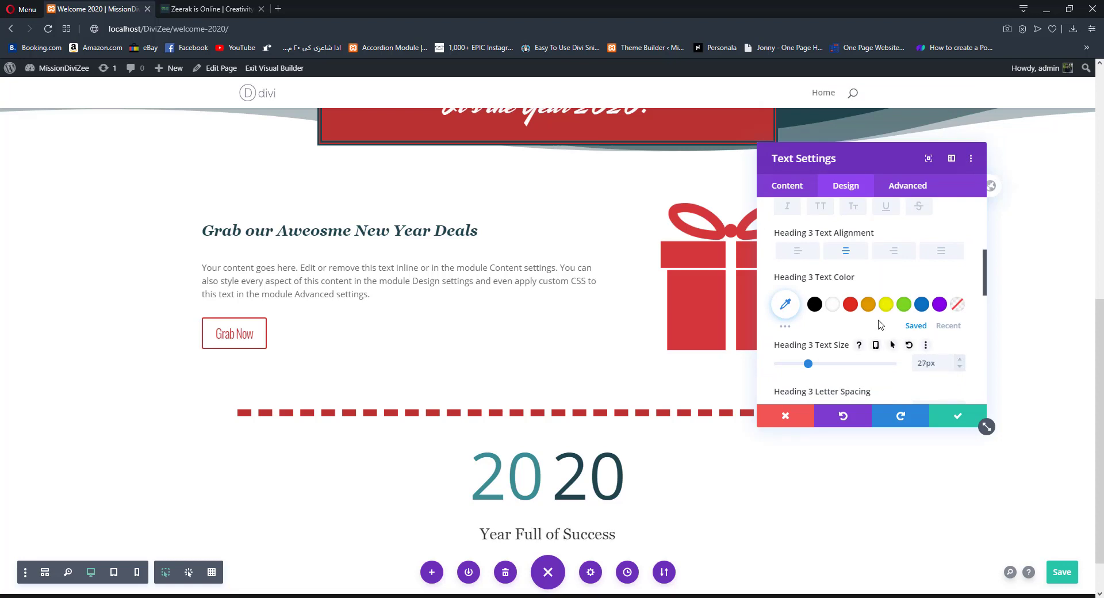
pyautogui.scroll(1, 785, 264)
pyautogui.click(794, 228)
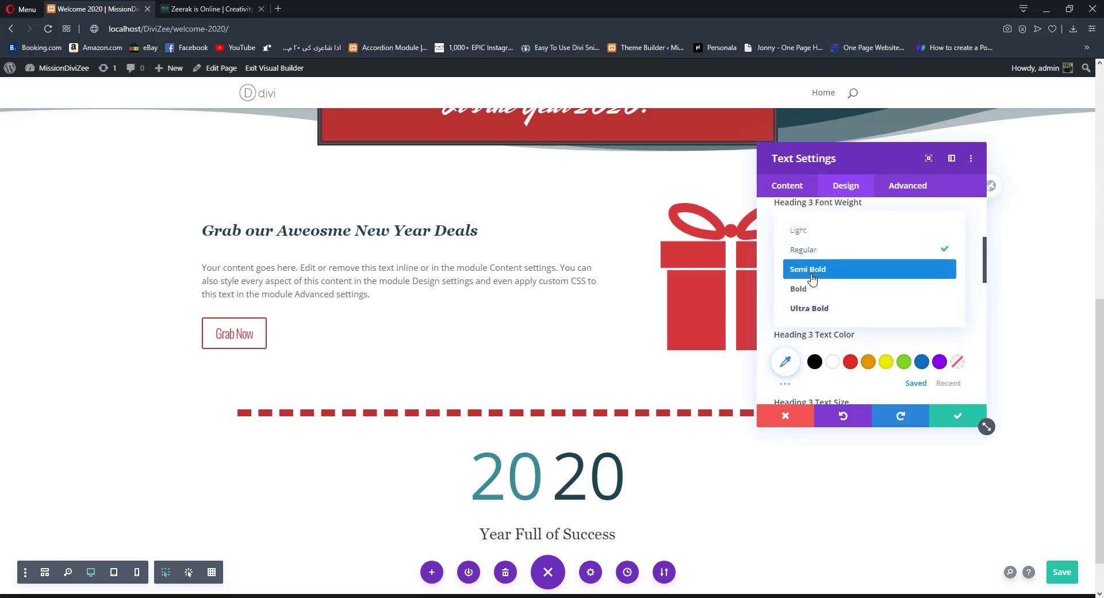
pyautogui.click(811, 274)
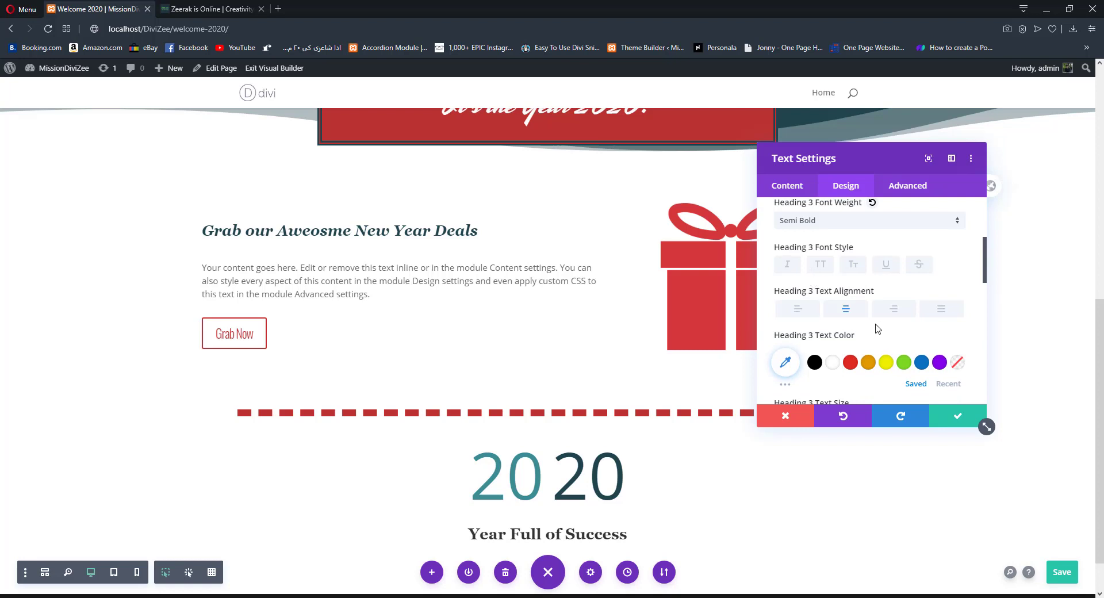
pyautogui.scroll(-1, 878, 328)
pyautogui.click(949, 327)
pyautogui.click(853, 306)
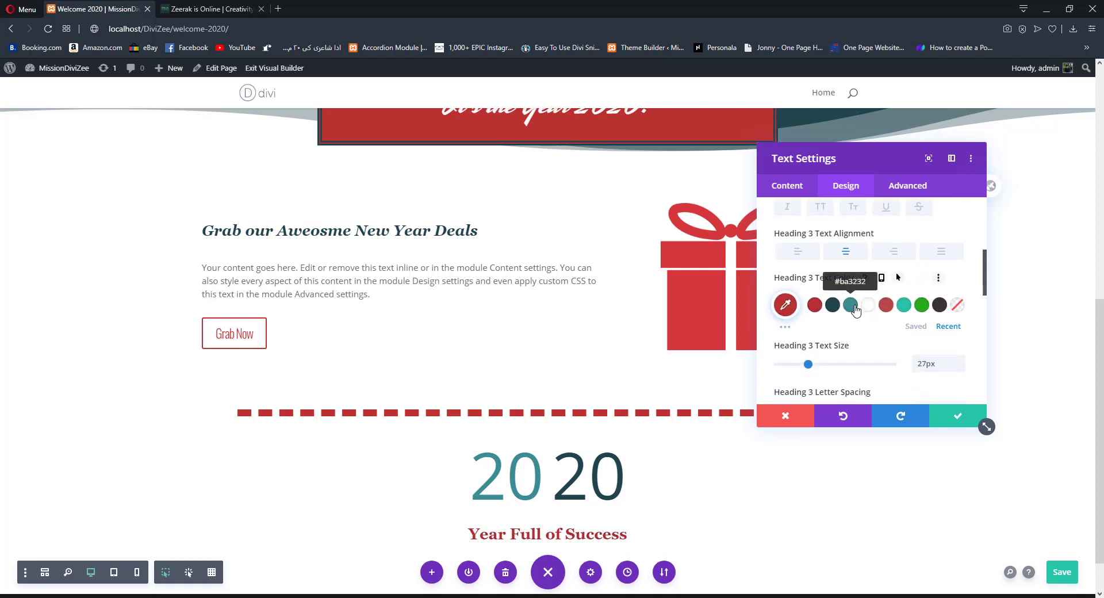
pyautogui.click(978, 425)
pyautogui.scroll(-1, 774, 422)
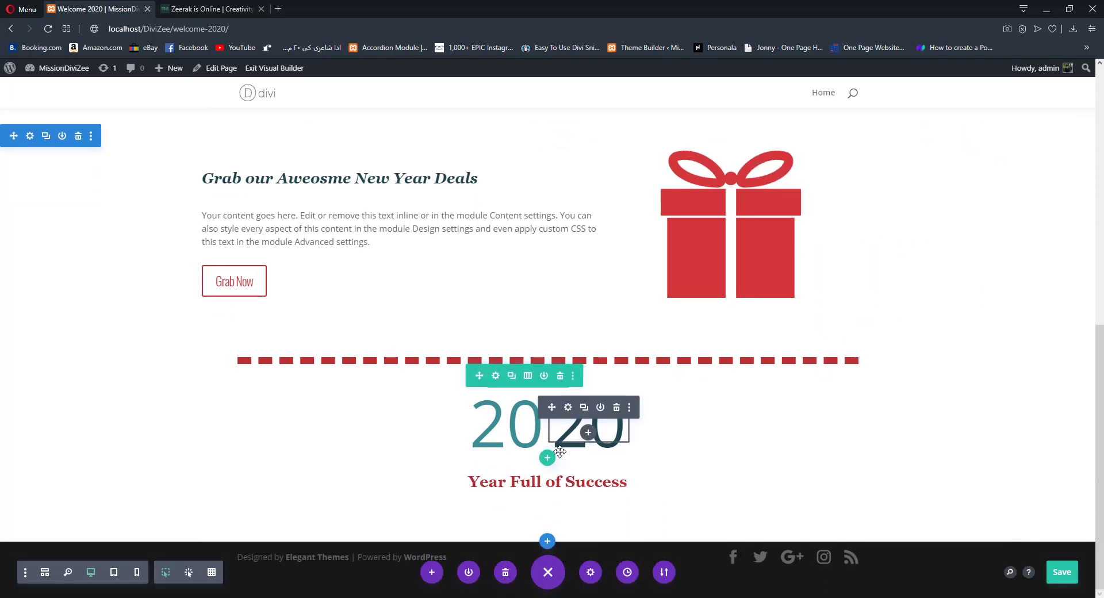
# - Set the teal 20 counter's number font to Oswald and save
pyautogui.click(486, 407)
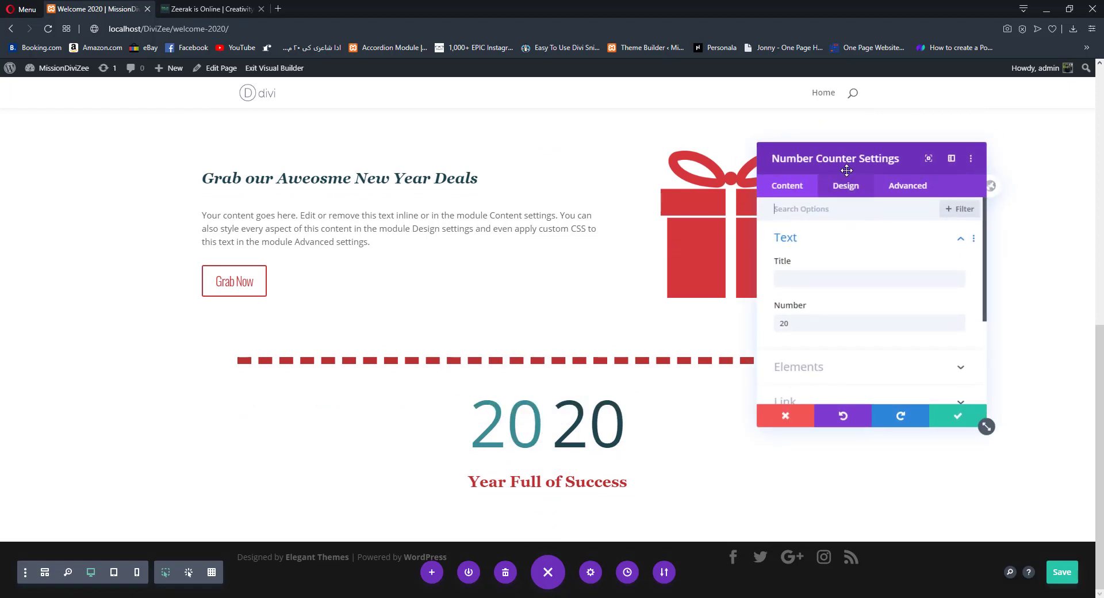
pyautogui.click(846, 186)
pyautogui.click(811, 309)
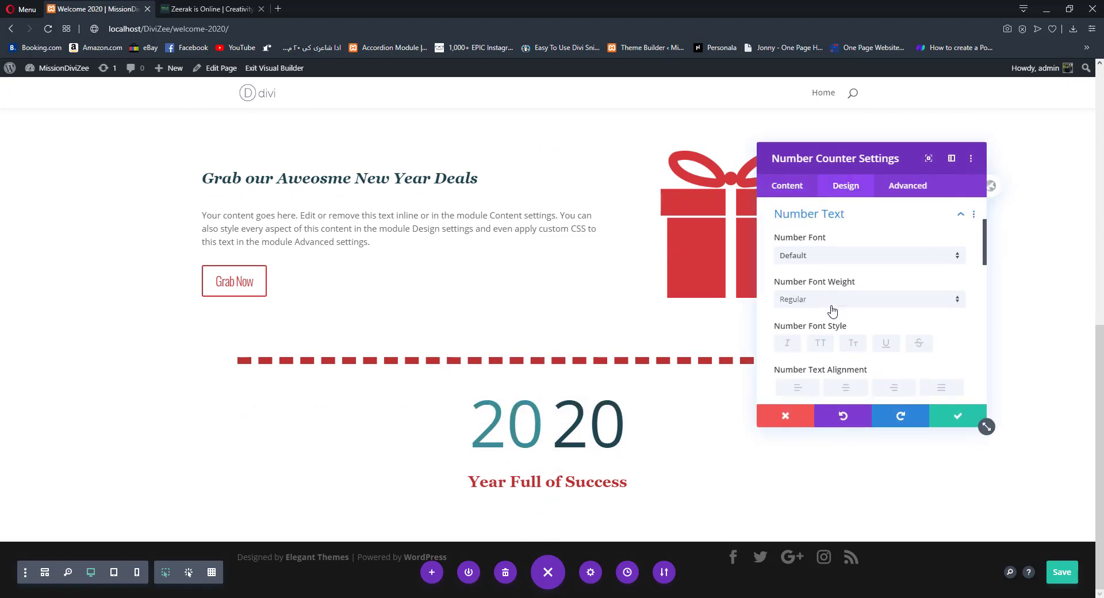
pyautogui.click(804, 256)
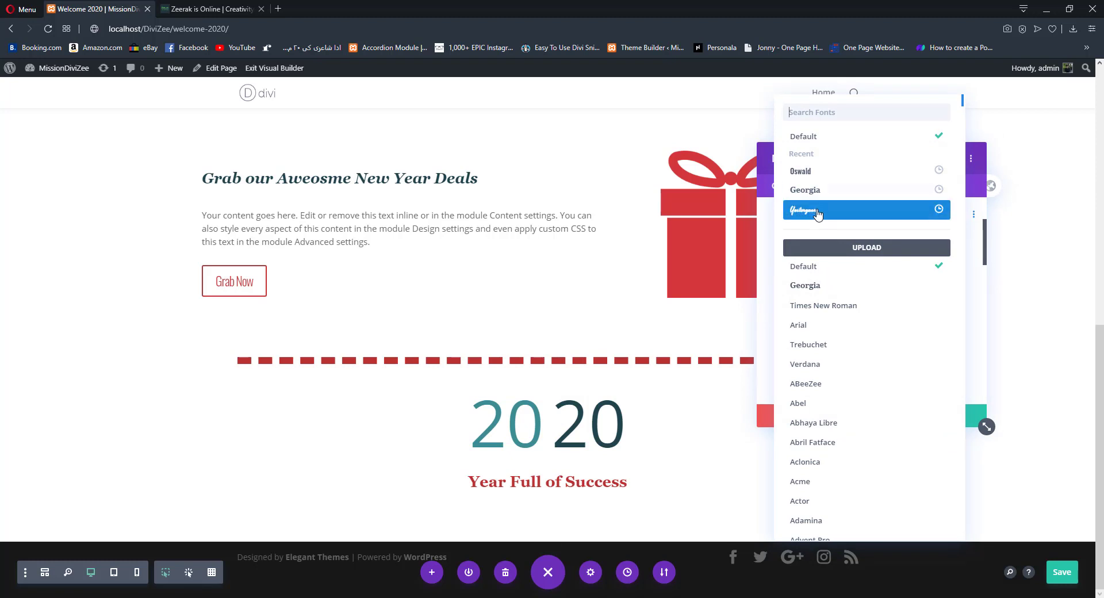
pyautogui.click(818, 213)
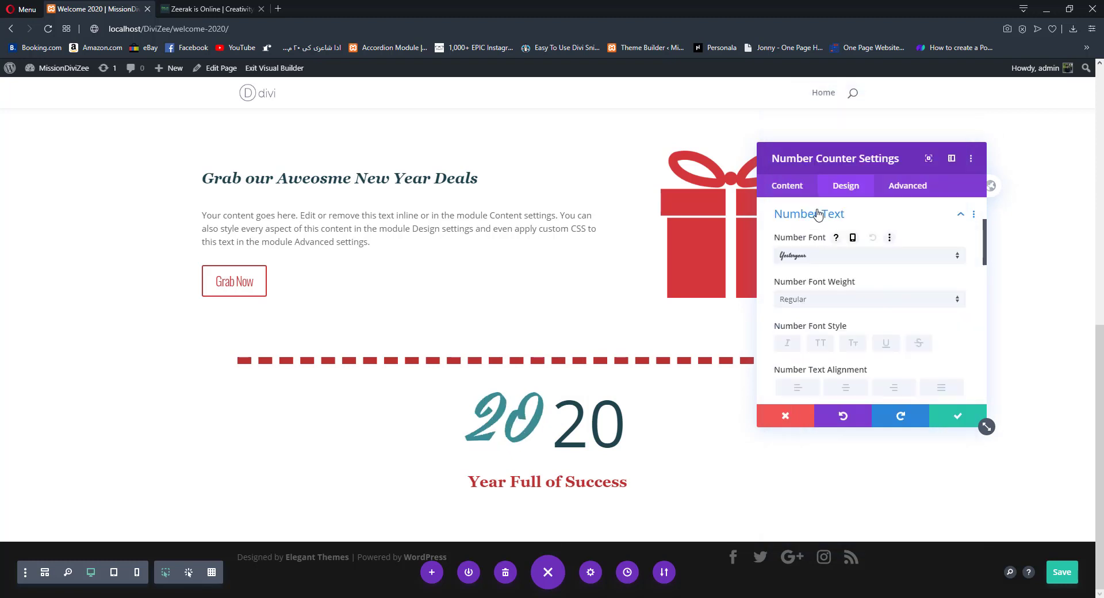
pyautogui.click(796, 259)
pyautogui.click(800, 171)
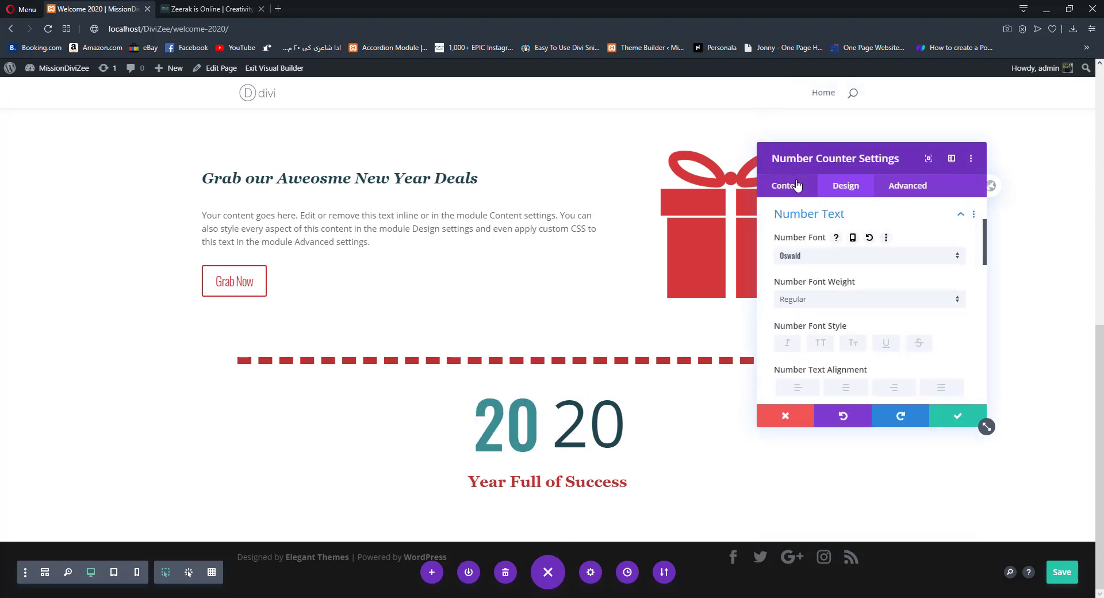
pyautogui.click(959, 415)
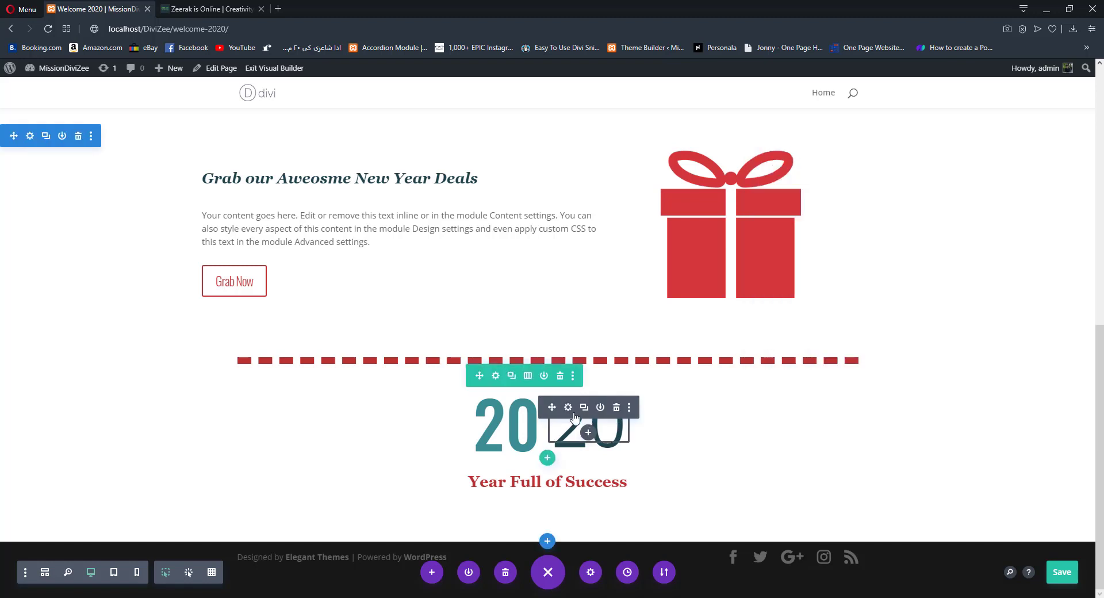
# - Apply the same condensed font to the dark 20 counter, dismissing a stray new-row prompt
pyautogui.click(568, 407)
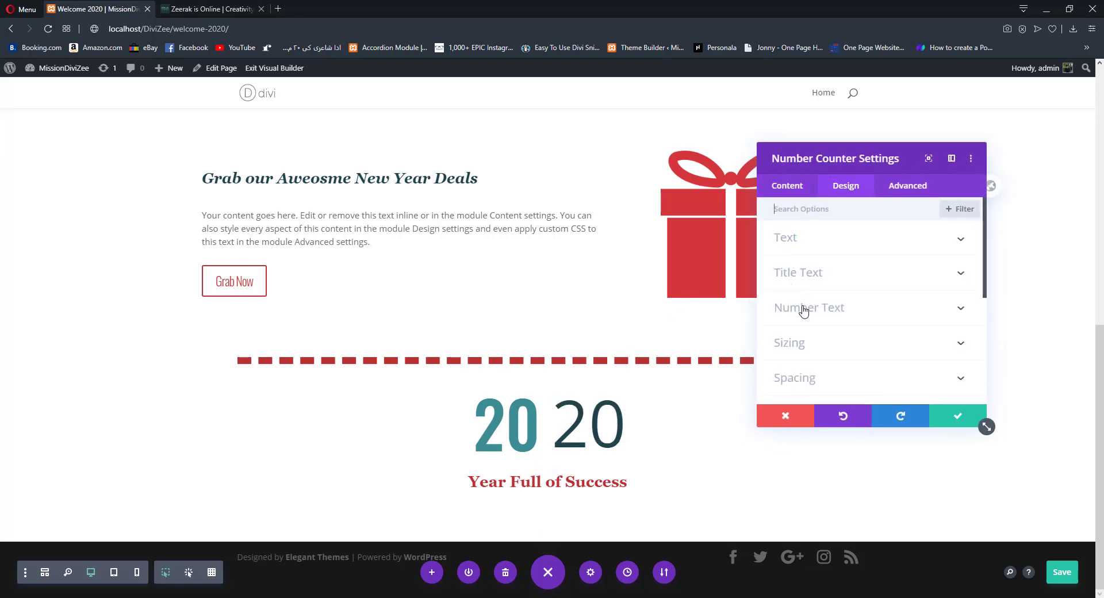
pyautogui.click(804, 309)
pyautogui.click(792, 256)
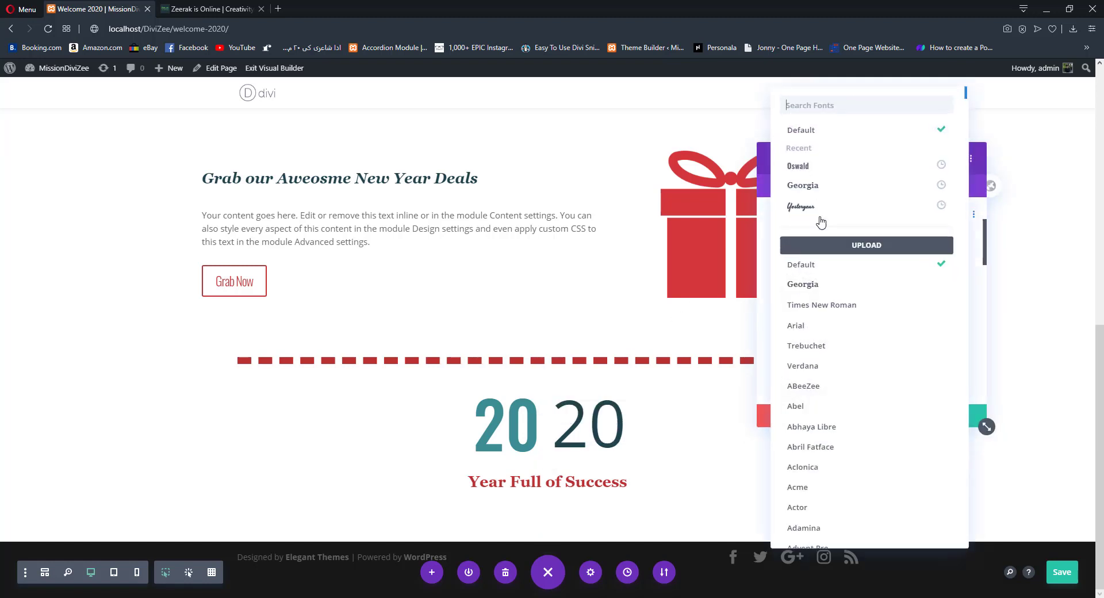
pyautogui.click(820, 217)
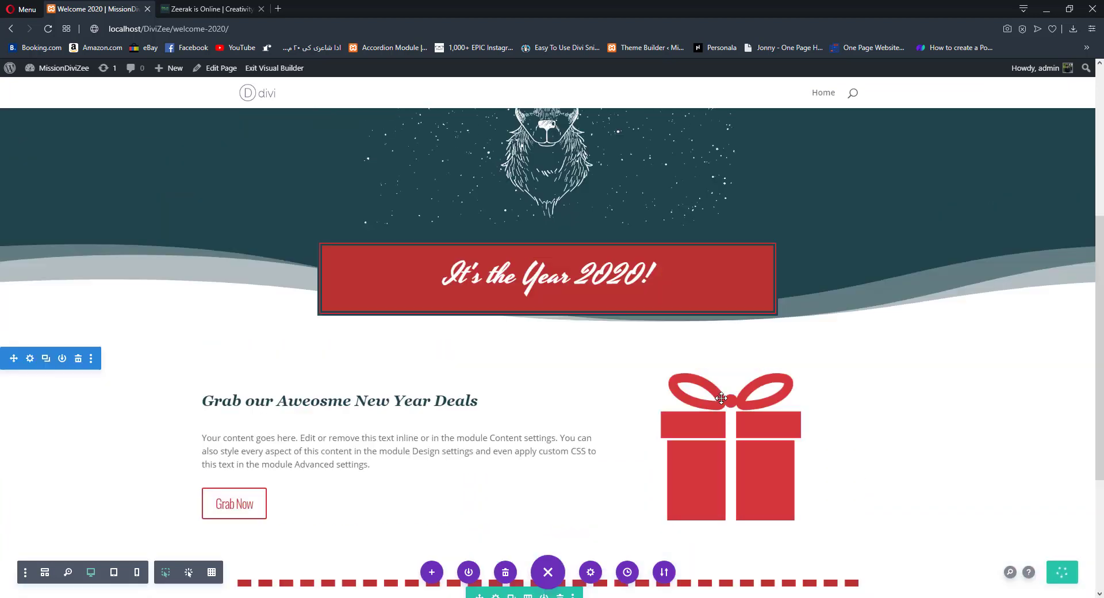
pyautogui.click(547, 510)
pyautogui.click(643, 230)
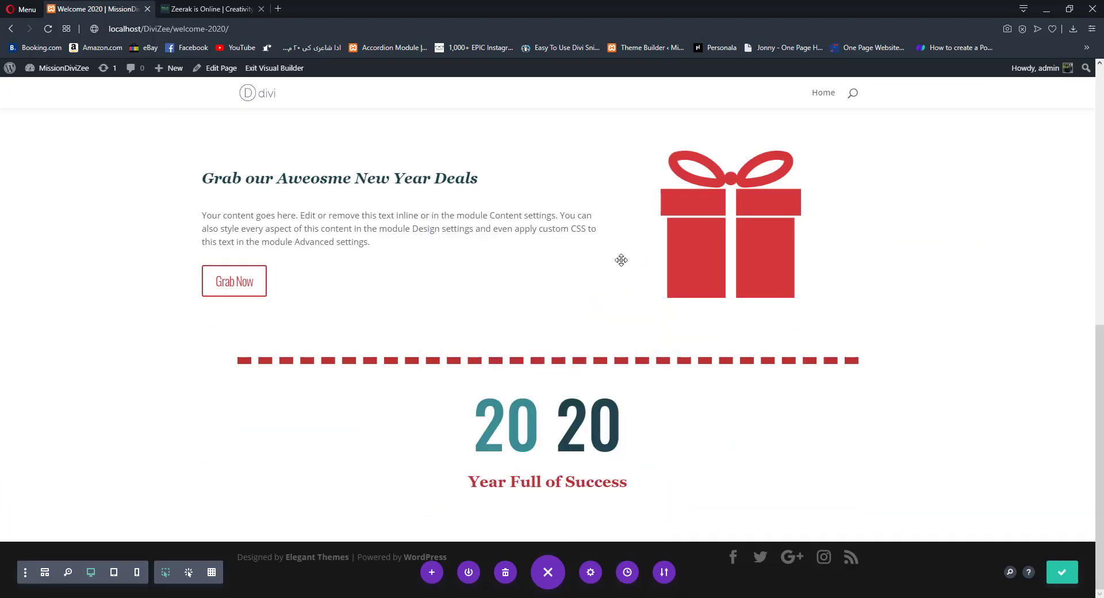
# - Place a copy of the Grab Now button under the heading, relabelled 'Visit Site'
pyautogui.click(399, 272)
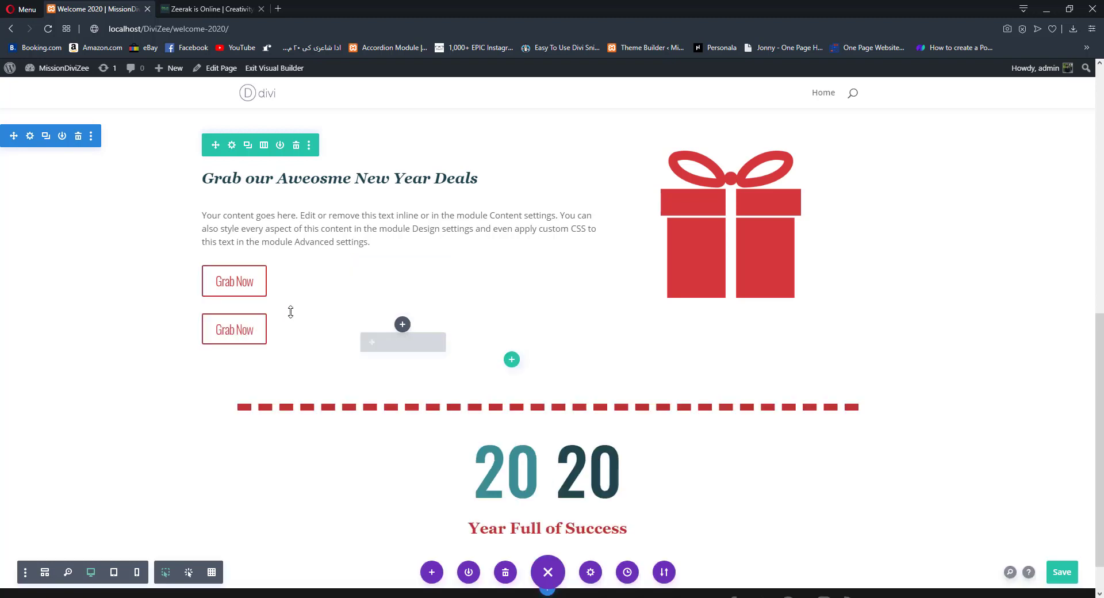
pyautogui.moveTo(367, 318); pyautogui.dragTo(530, 485)
pyautogui.click(528, 479)
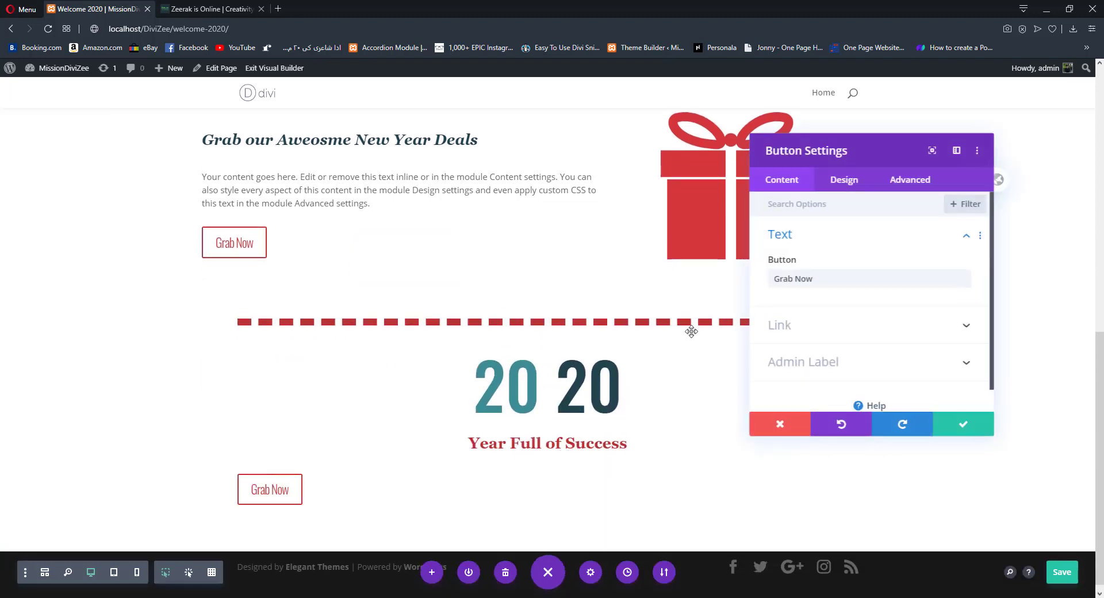
pyautogui.moveTo(831, 278); pyautogui.dragTo(613, 278)
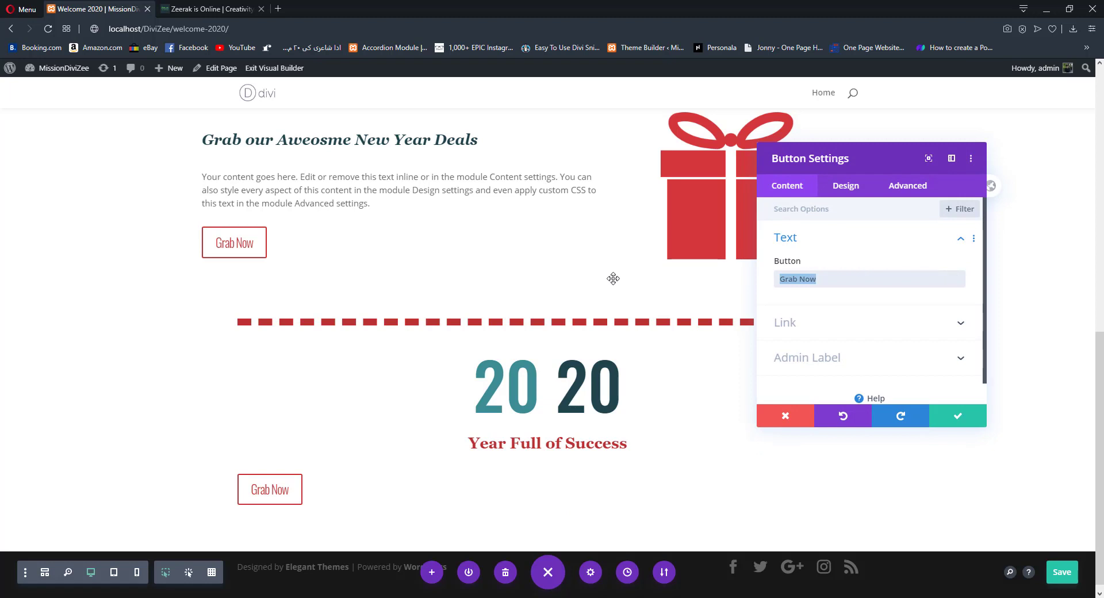
pyautogui.write('V')
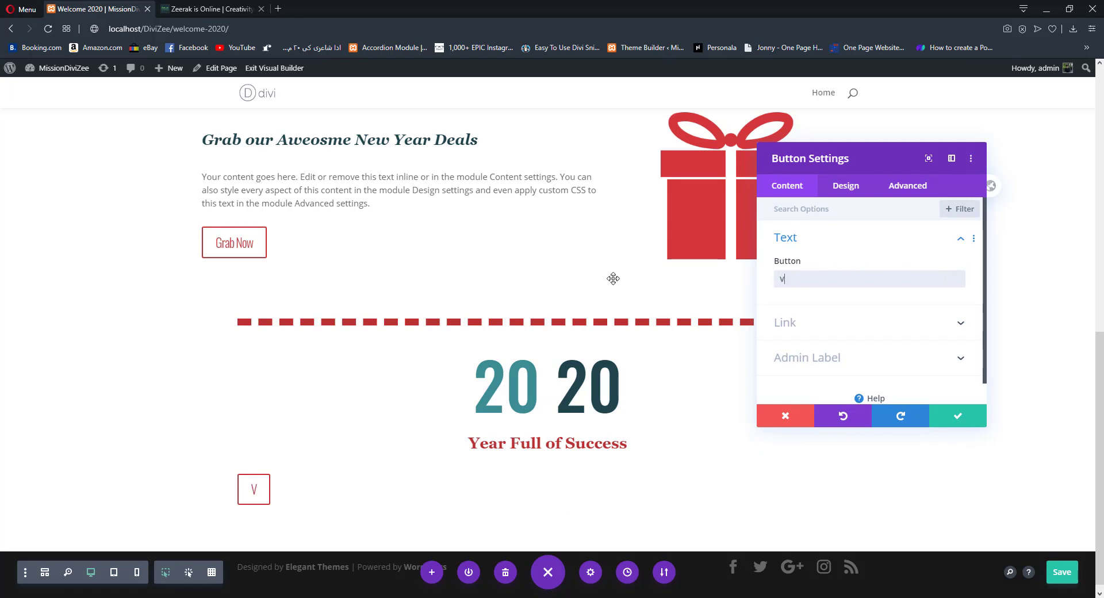
pyautogui.write('isit Site')
# - Centre-align the Visit Site button and save its settings
pyautogui.click(849, 194)
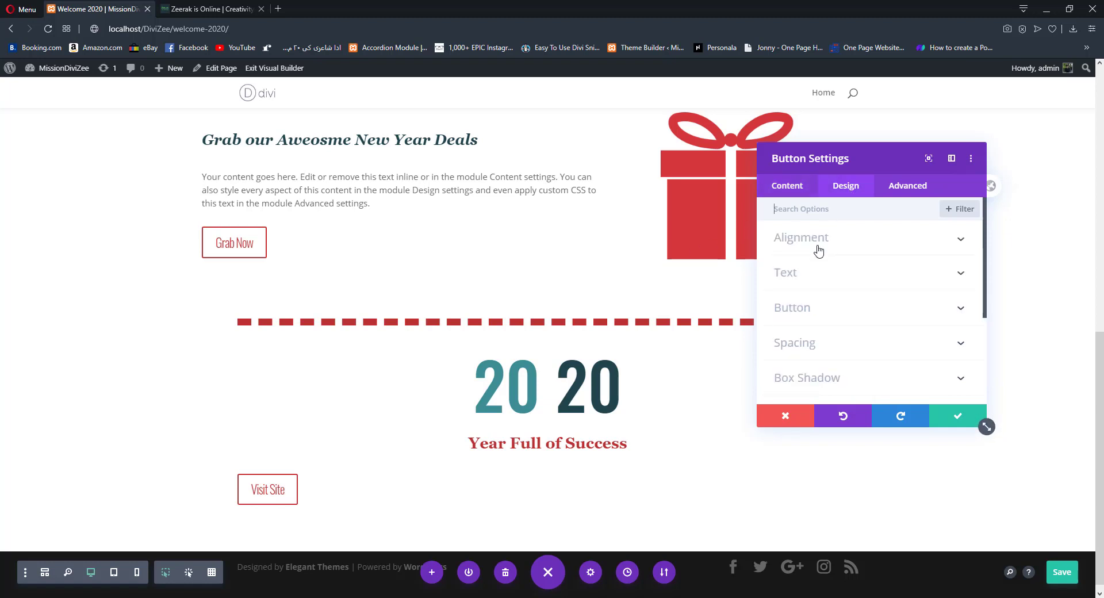
pyautogui.click(816, 241)
pyautogui.click(861, 283)
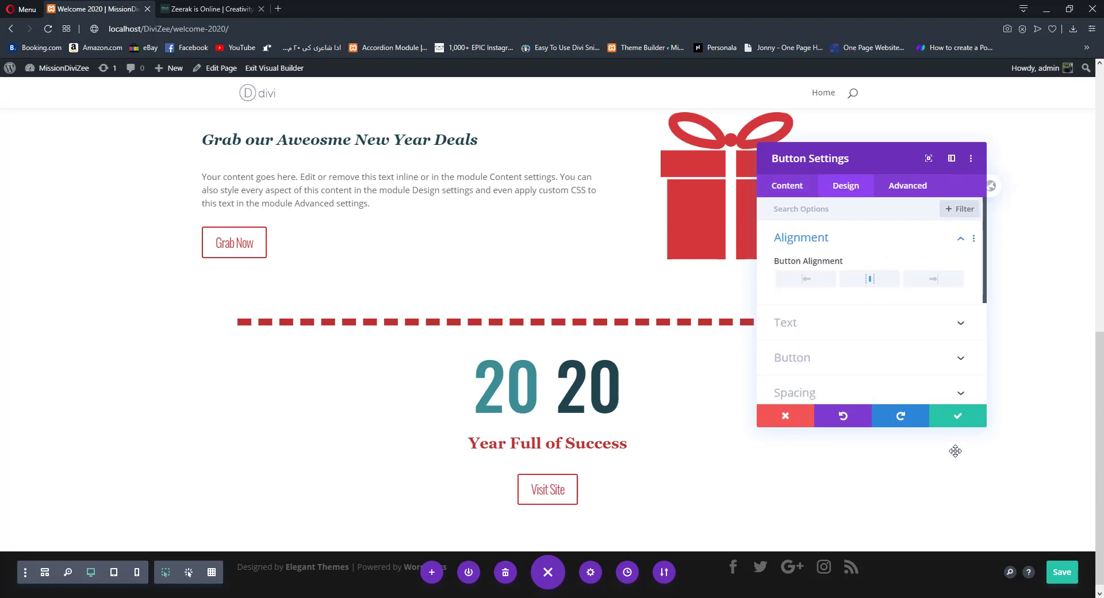
pyautogui.click(959, 415)
pyautogui.scroll(10, 875, 449)
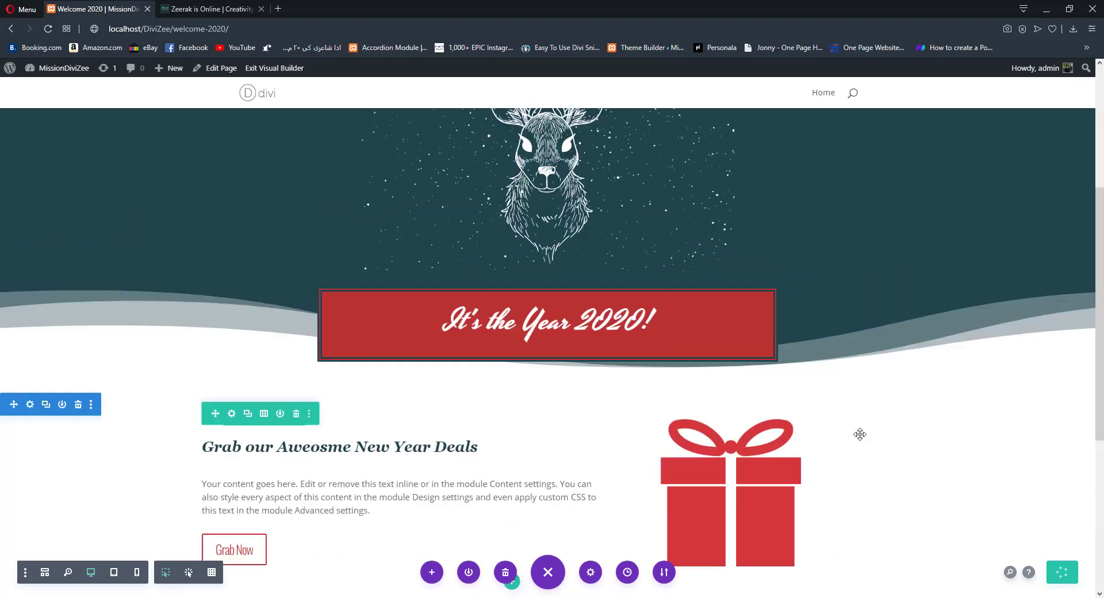
pyautogui.scroll(-10, 848, 288)
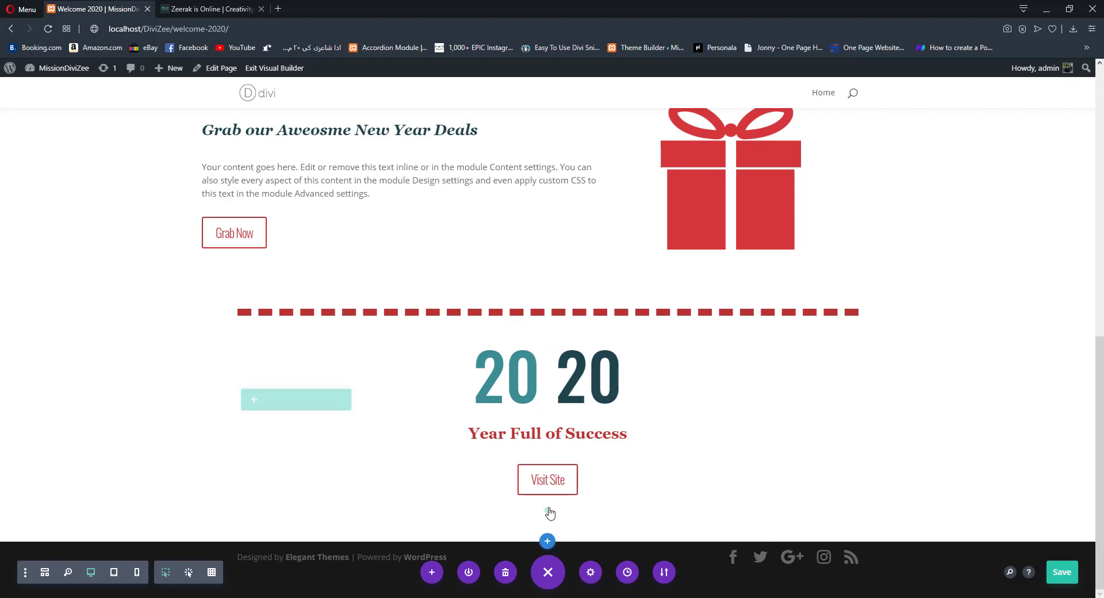
pyautogui.scroll(4, 735, 367)
pyautogui.scroll(6, 735, 366)
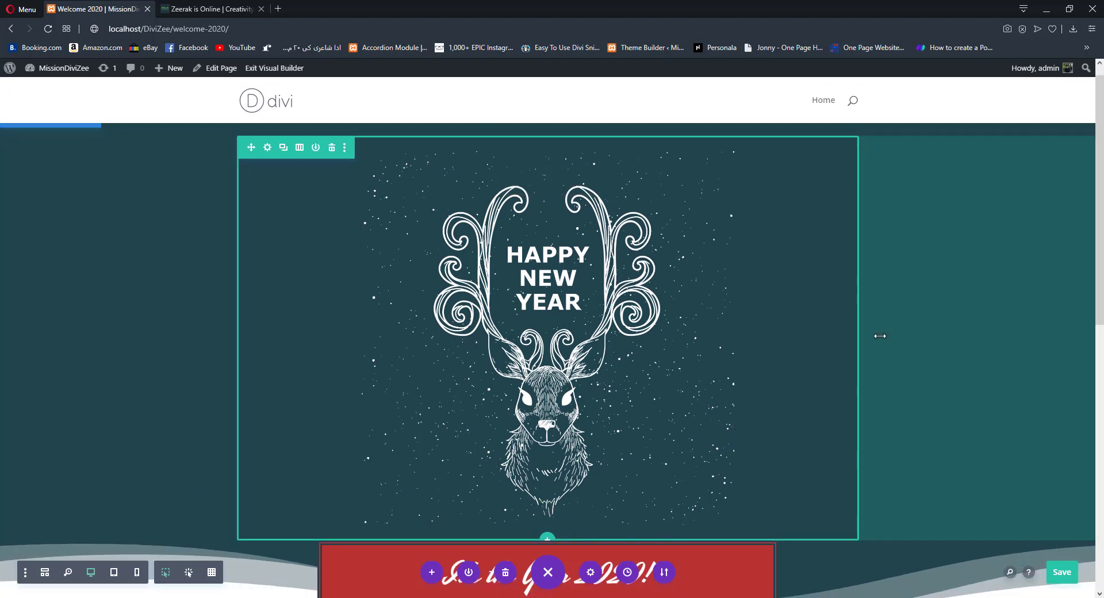
pyautogui.scroll(-3, 880, 336)
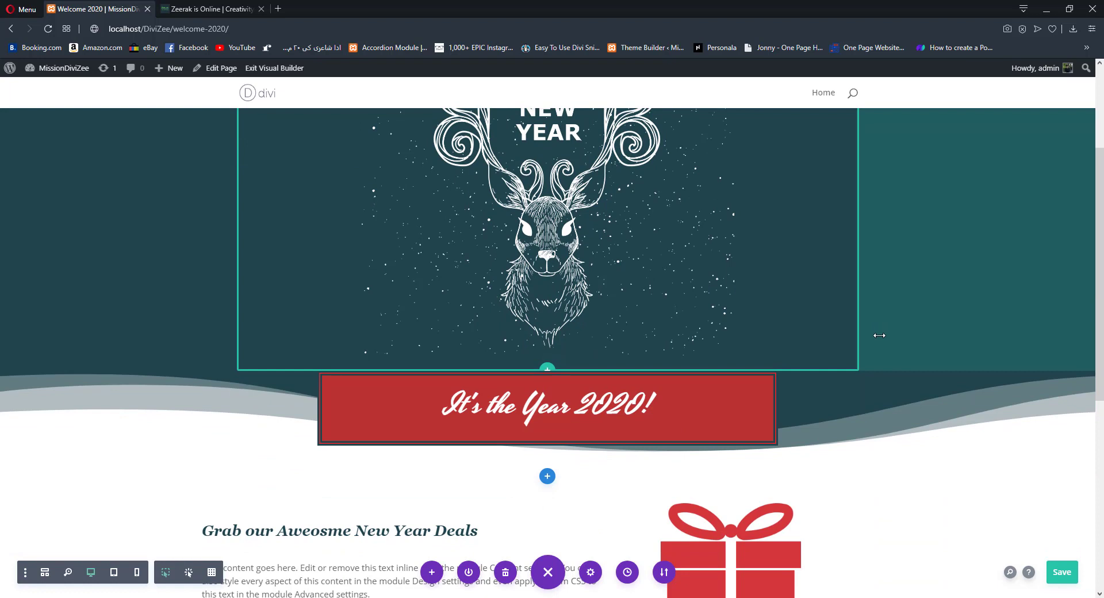
pyautogui.scroll(-4, 875, 326)
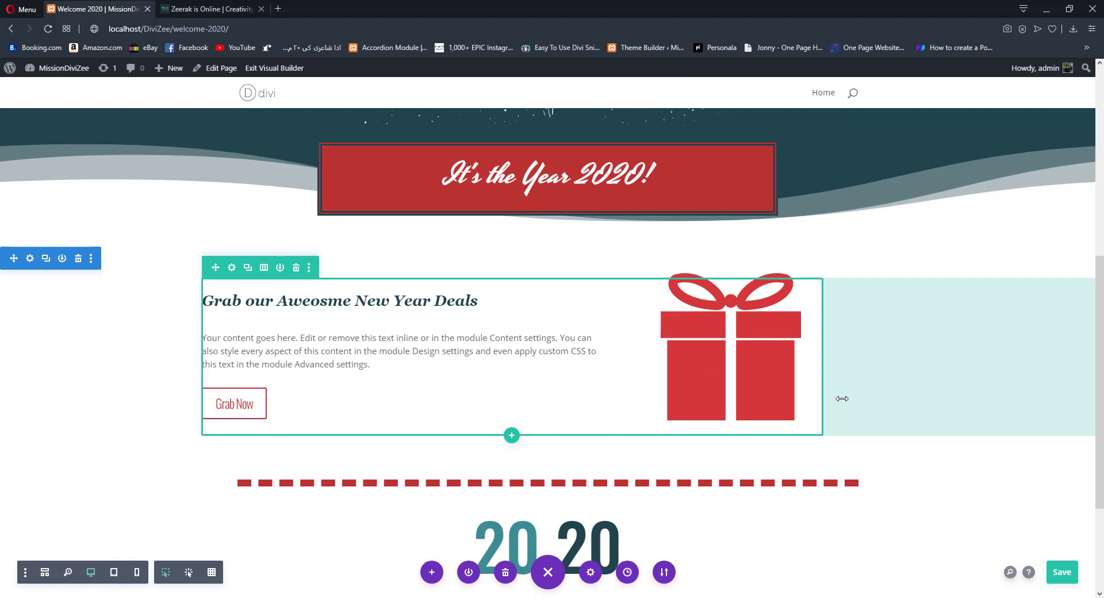
pyautogui.scroll(-2, 842, 399)
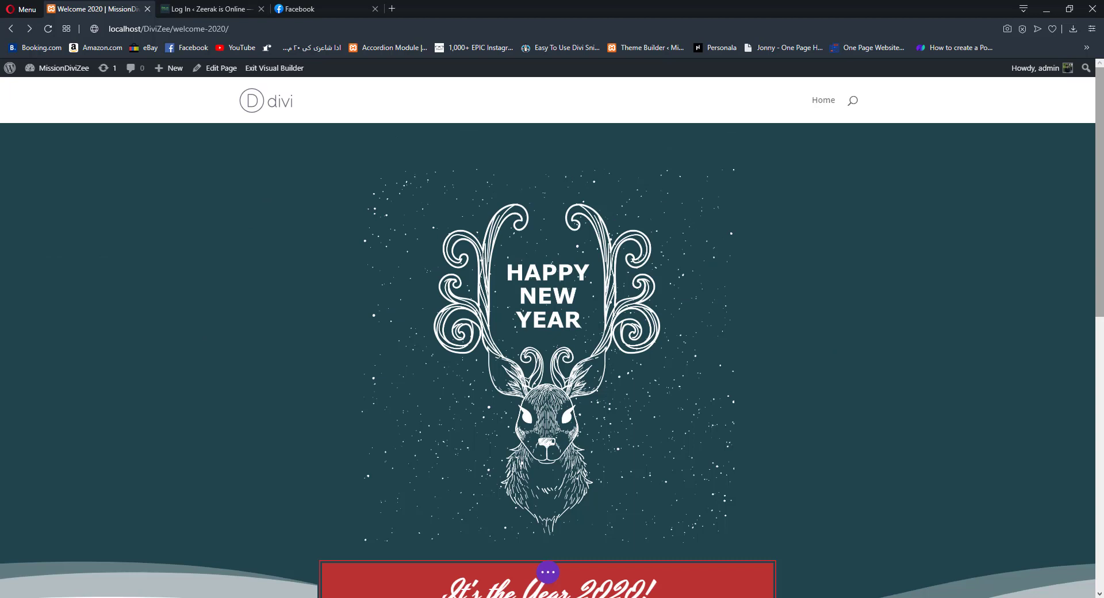
pyautogui.moveTo(1086, 466)
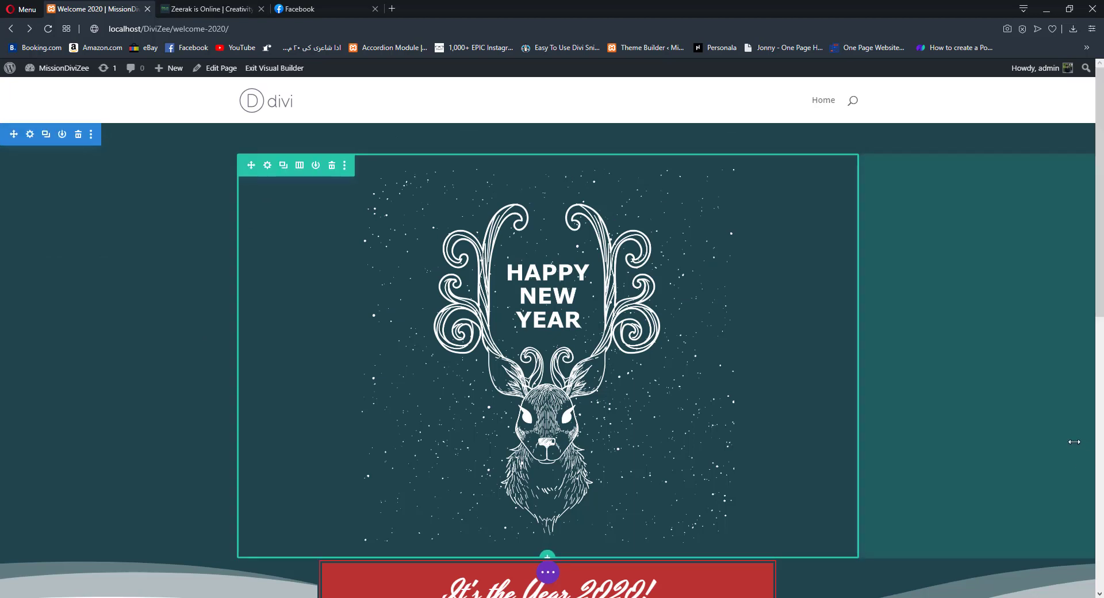
# - Switch to the portfolio website tab and scroll down to the My Portfolio projects
pyautogui.click(207, 9)
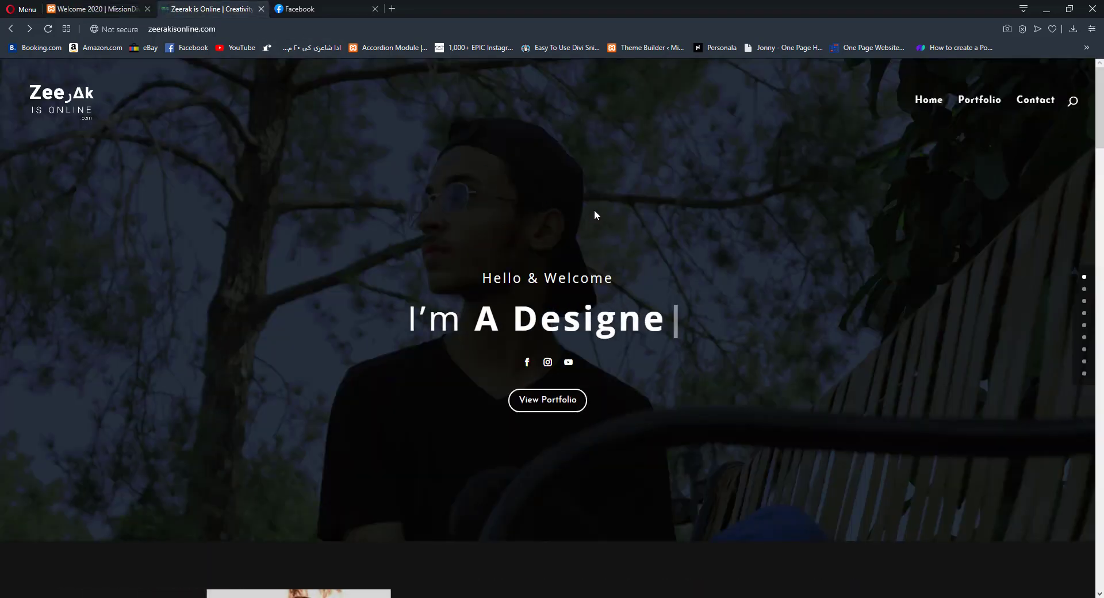
pyautogui.scroll(-5, 595, 210)
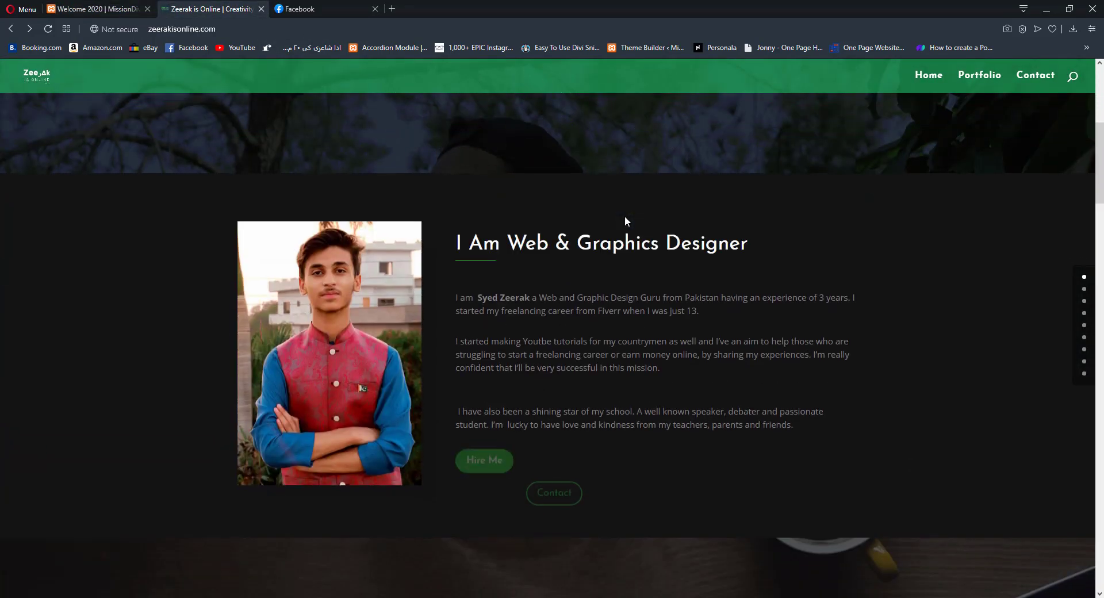
pyautogui.scroll(-2, 625, 216)
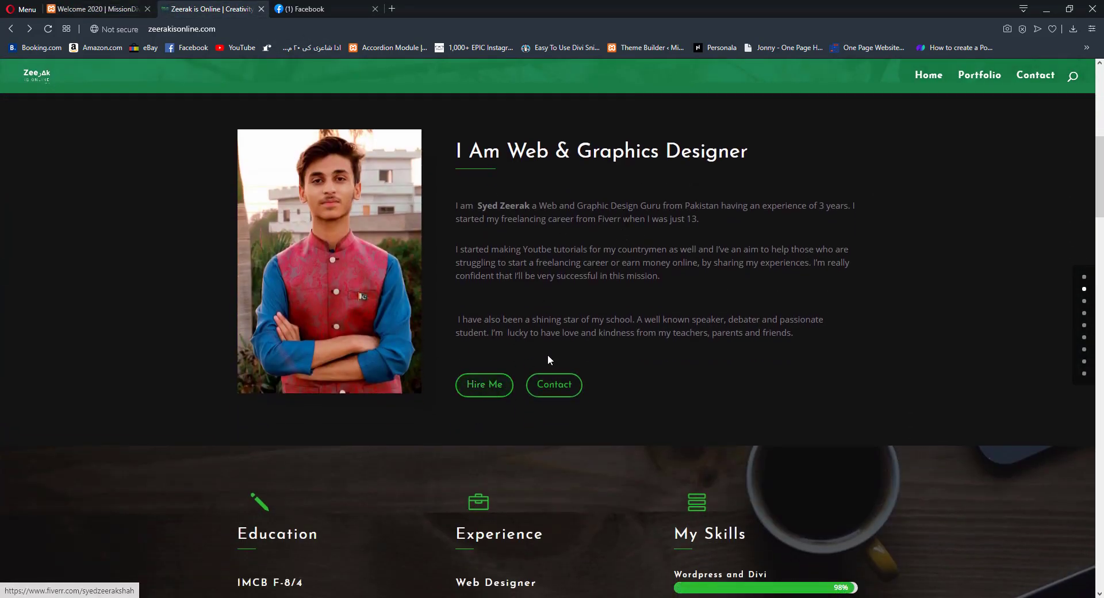
pyautogui.scroll(-2, 750, 273)
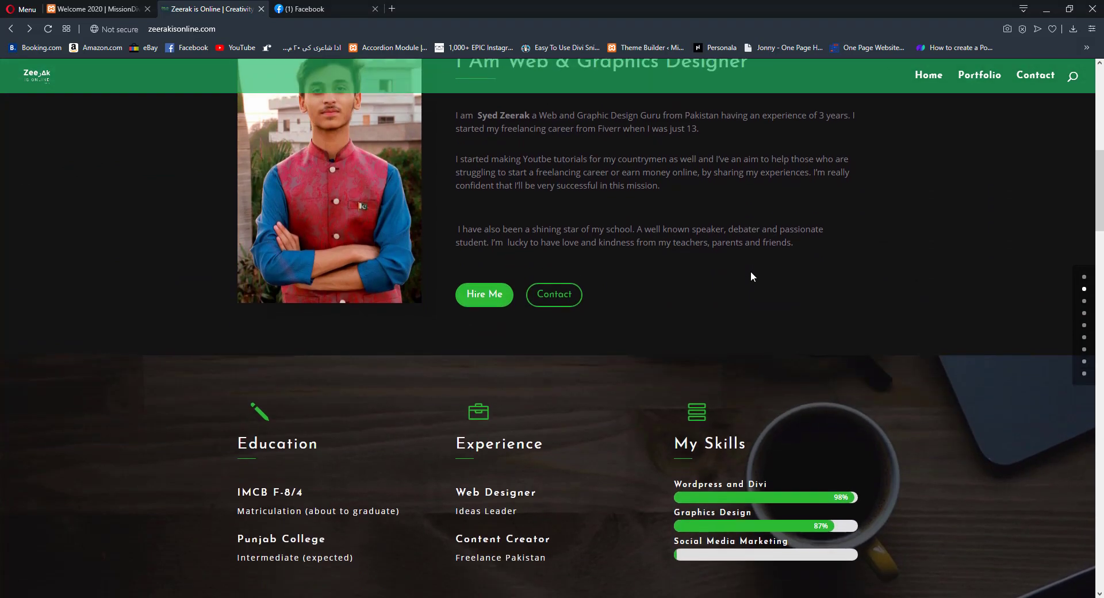
pyautogui.scroll(-6, 751, 276)
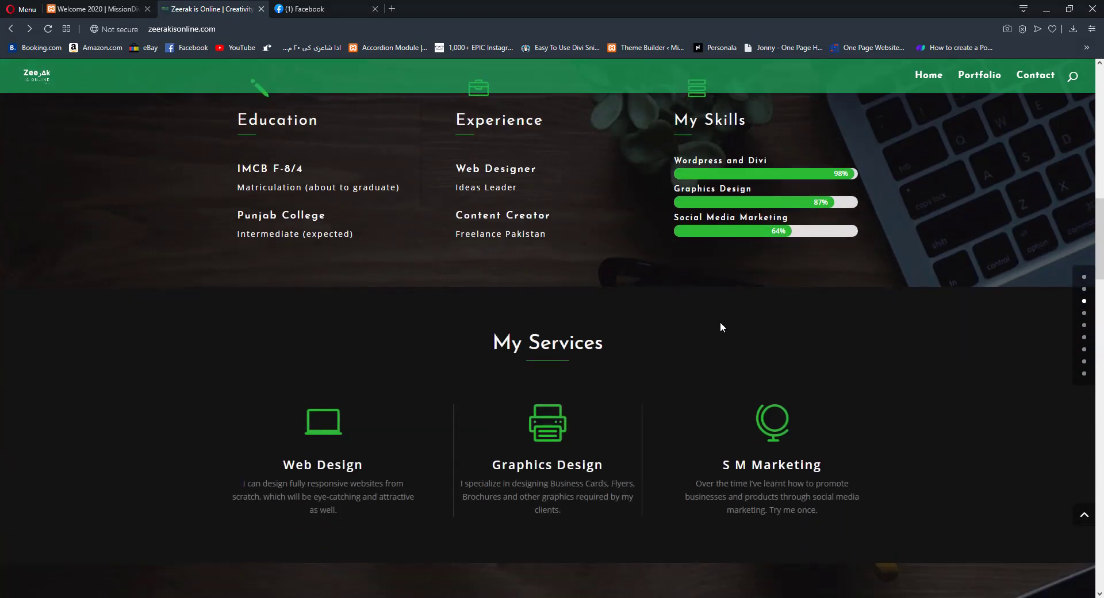
pyautogui.scroll(-5, 721, 324)
pyautogui.scroll(-4, 743, 323)
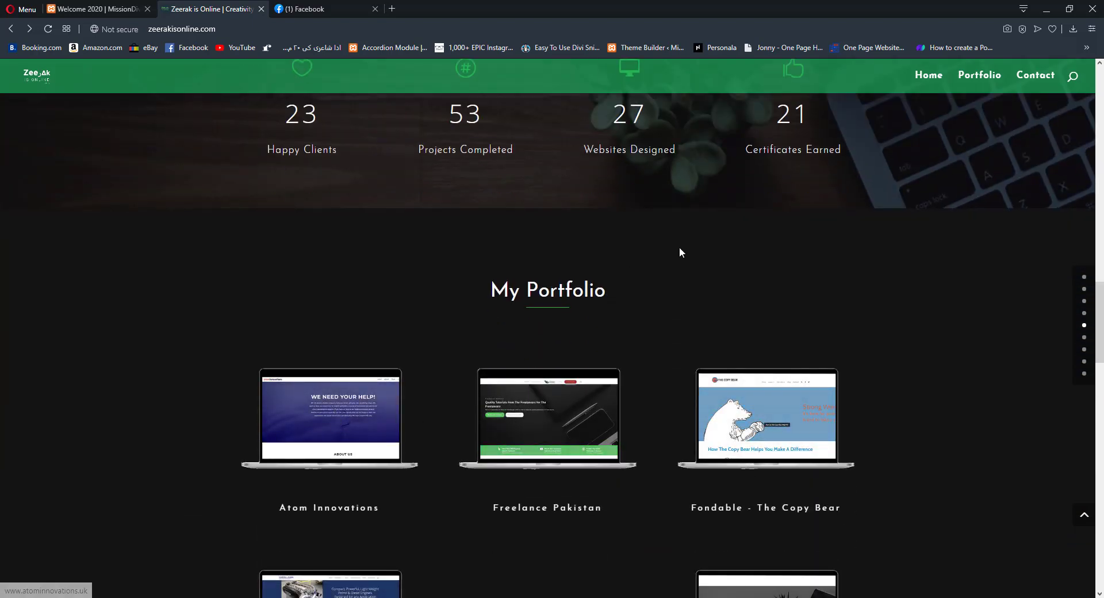
pyautogui.scroll(-8, 681, 249)
pyautogui.press('Home')
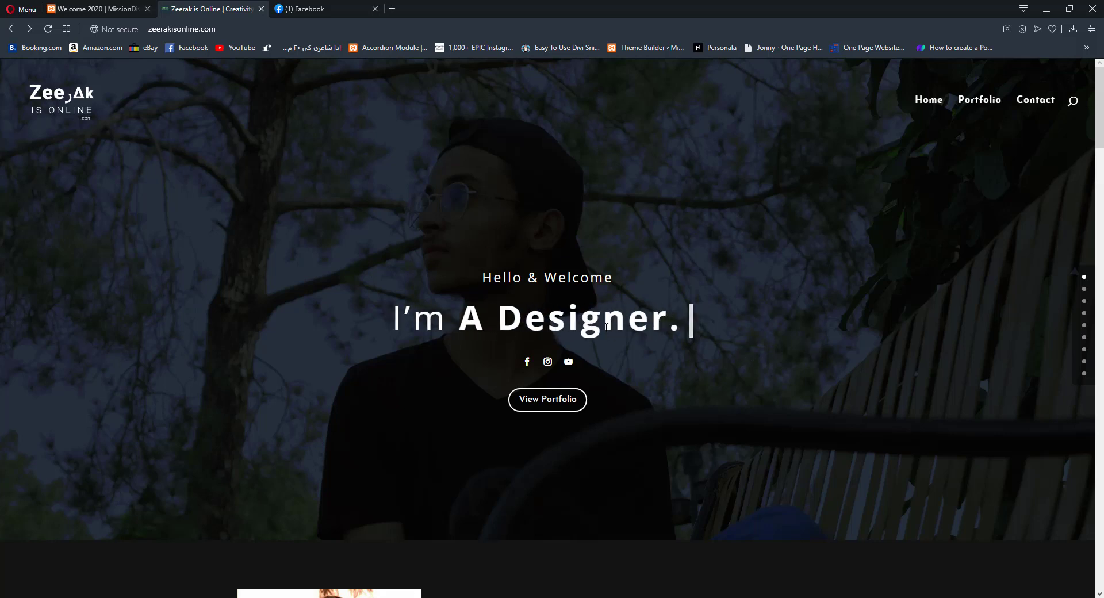
pyautogui.scroll(-5, 613, 329)
pyautogui.scroll(-10, 616, 337)
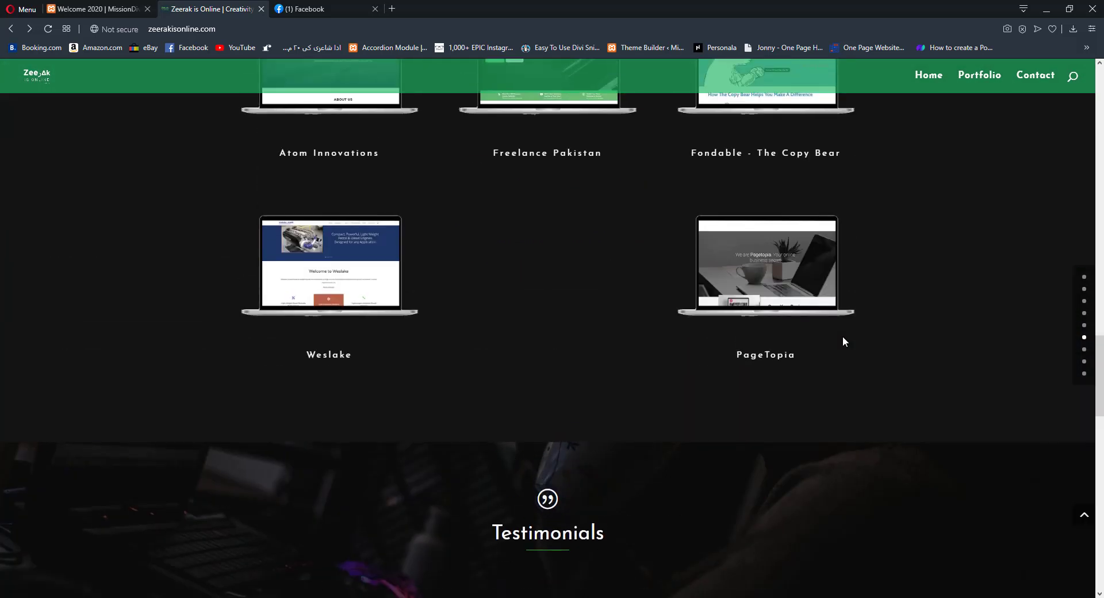